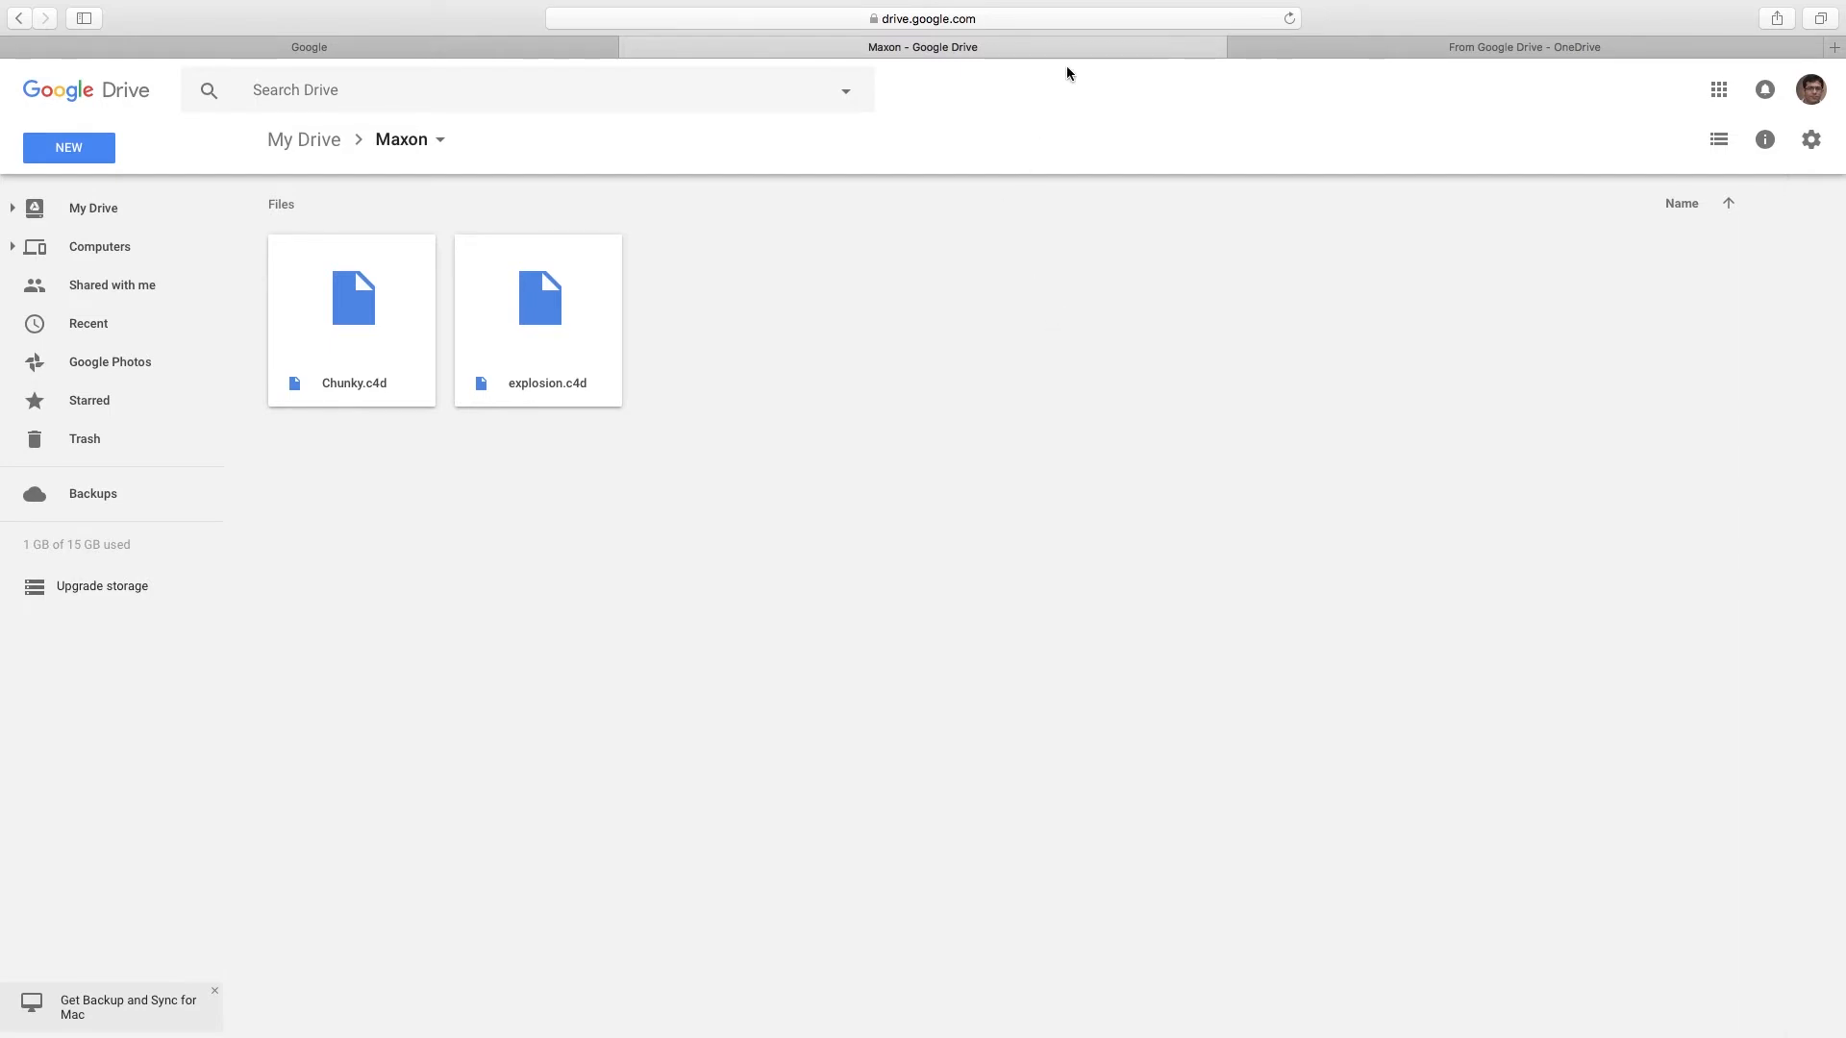
- Examine the Maxon folder in Google Drive and the From Google Drive folder in OneDrive
click(1358, 55)
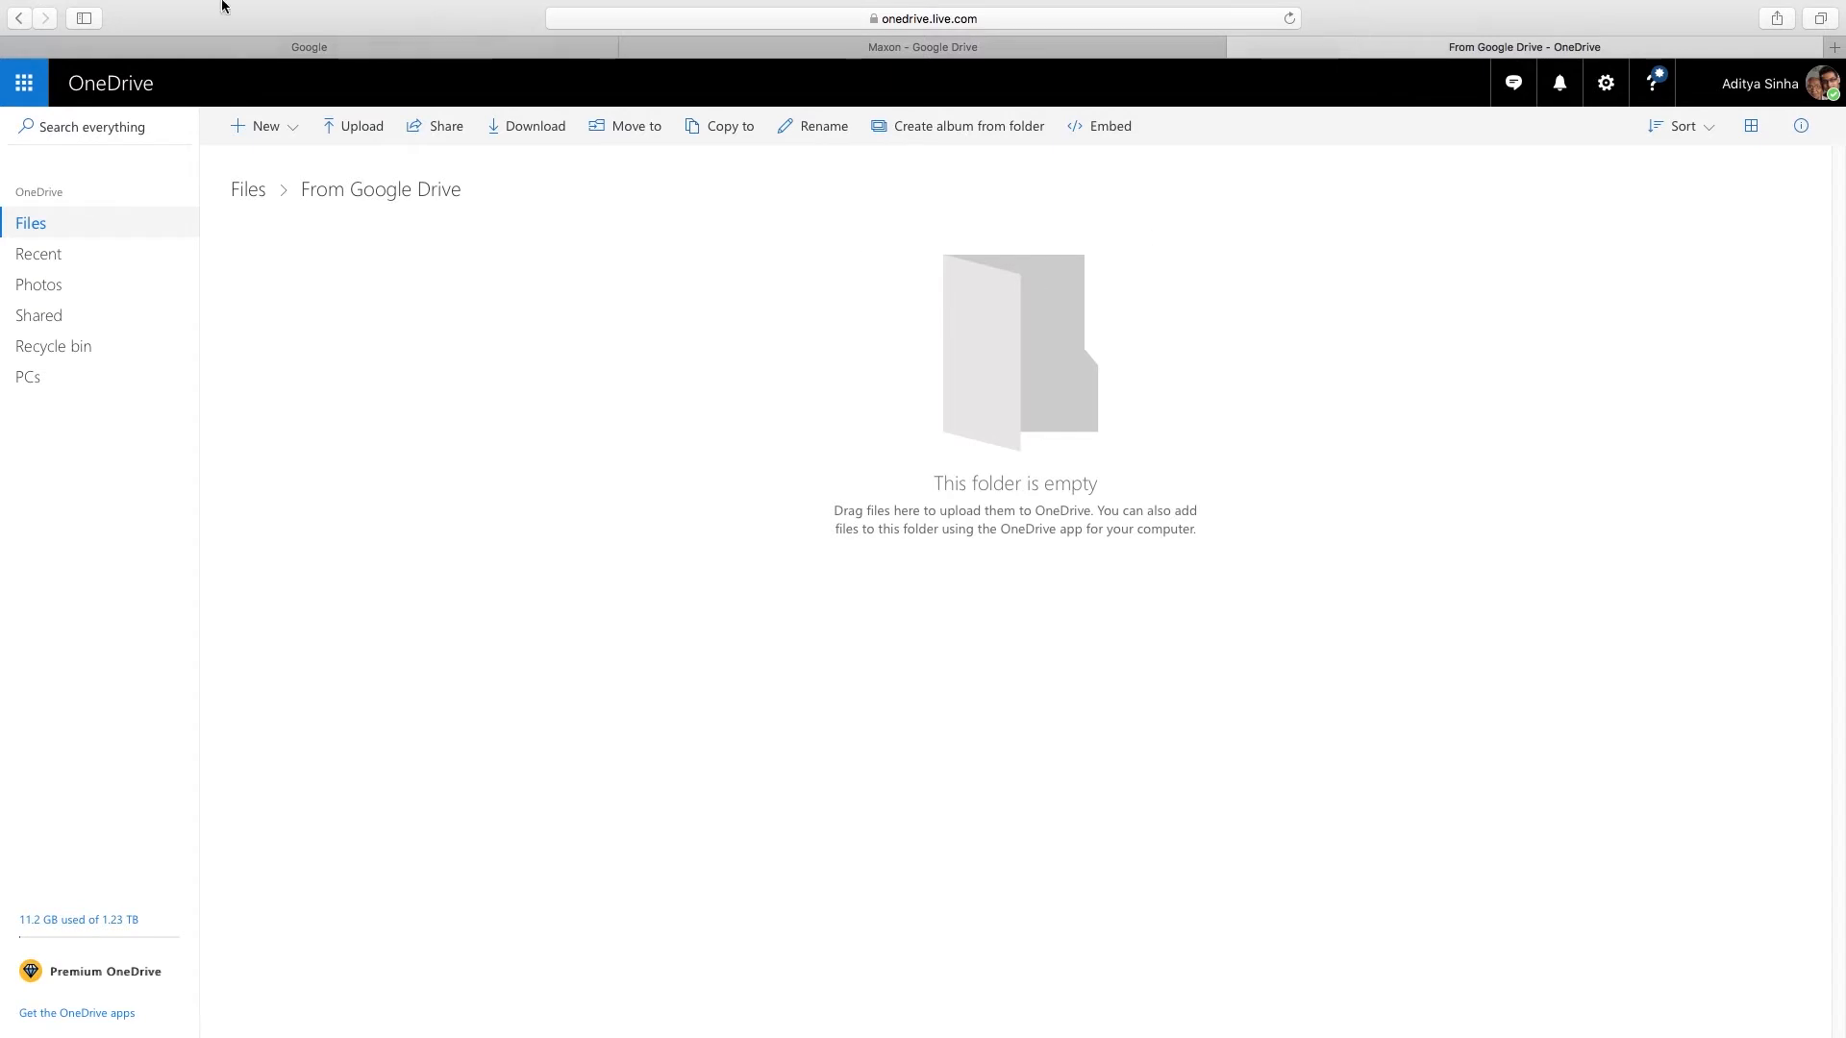
click(442, 48)
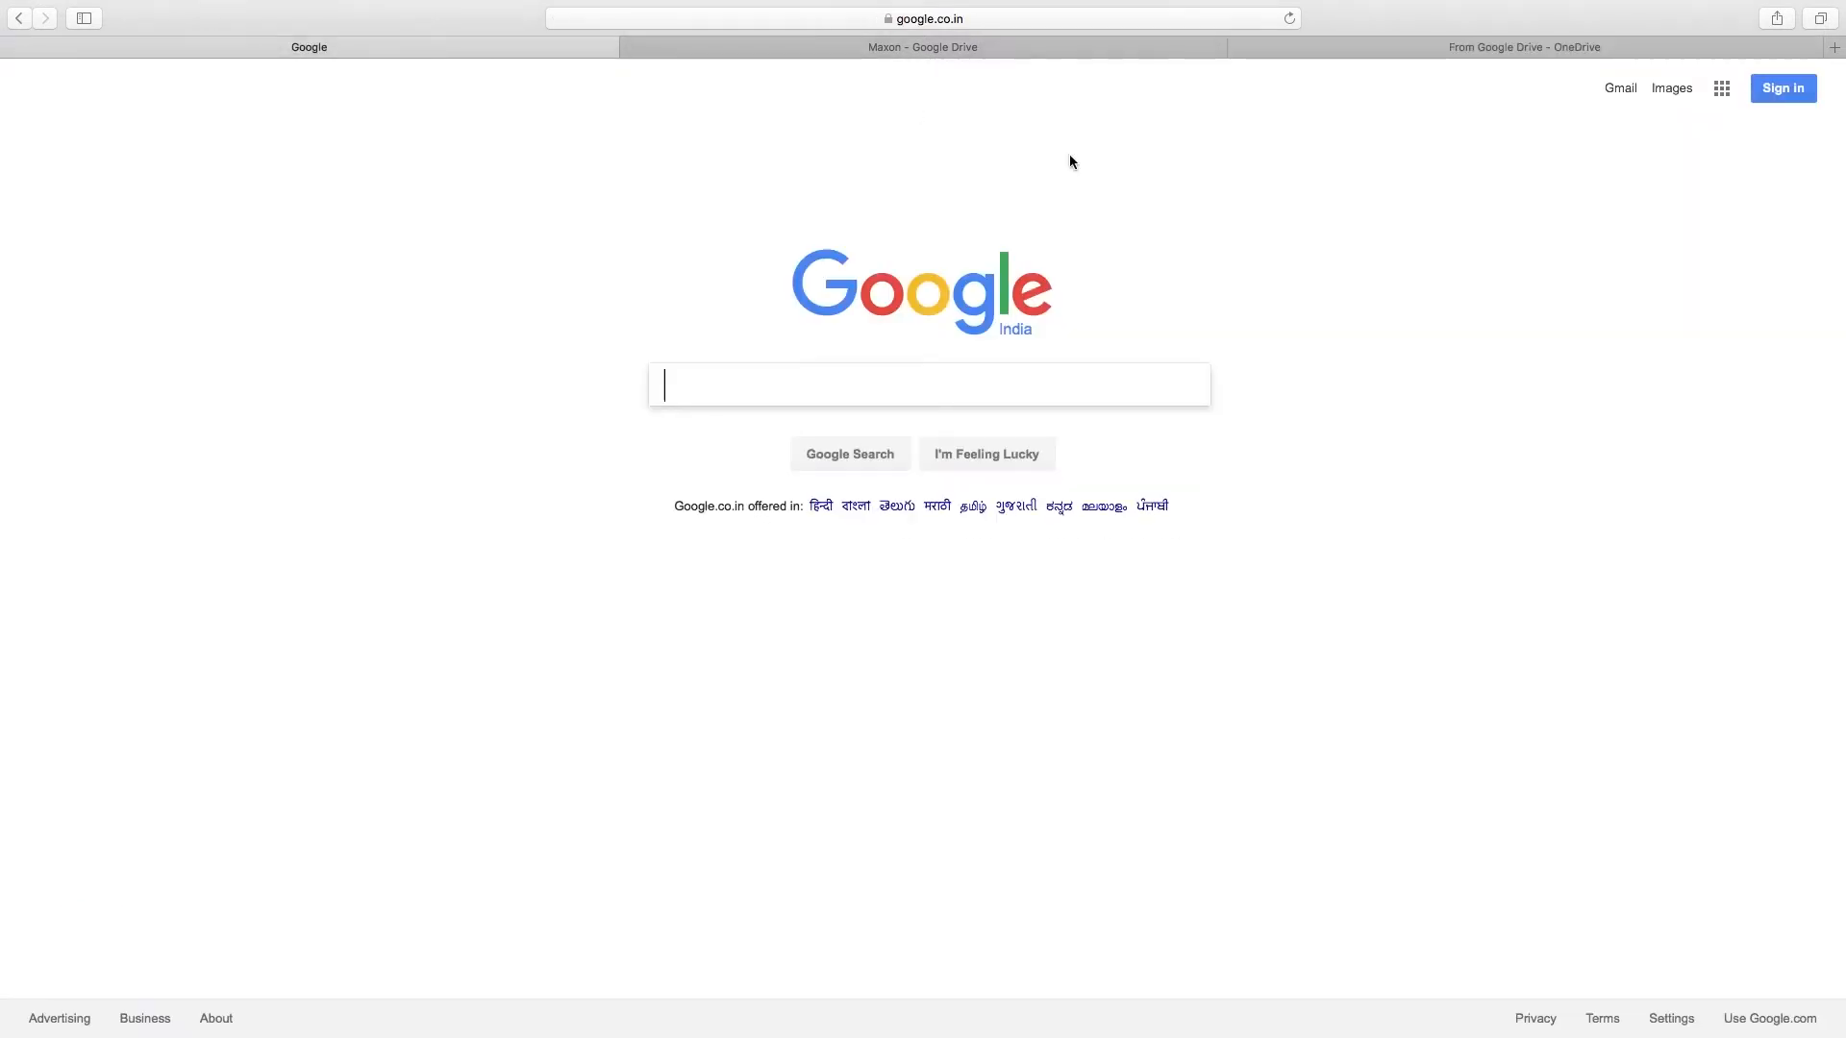
click(1034, 50)
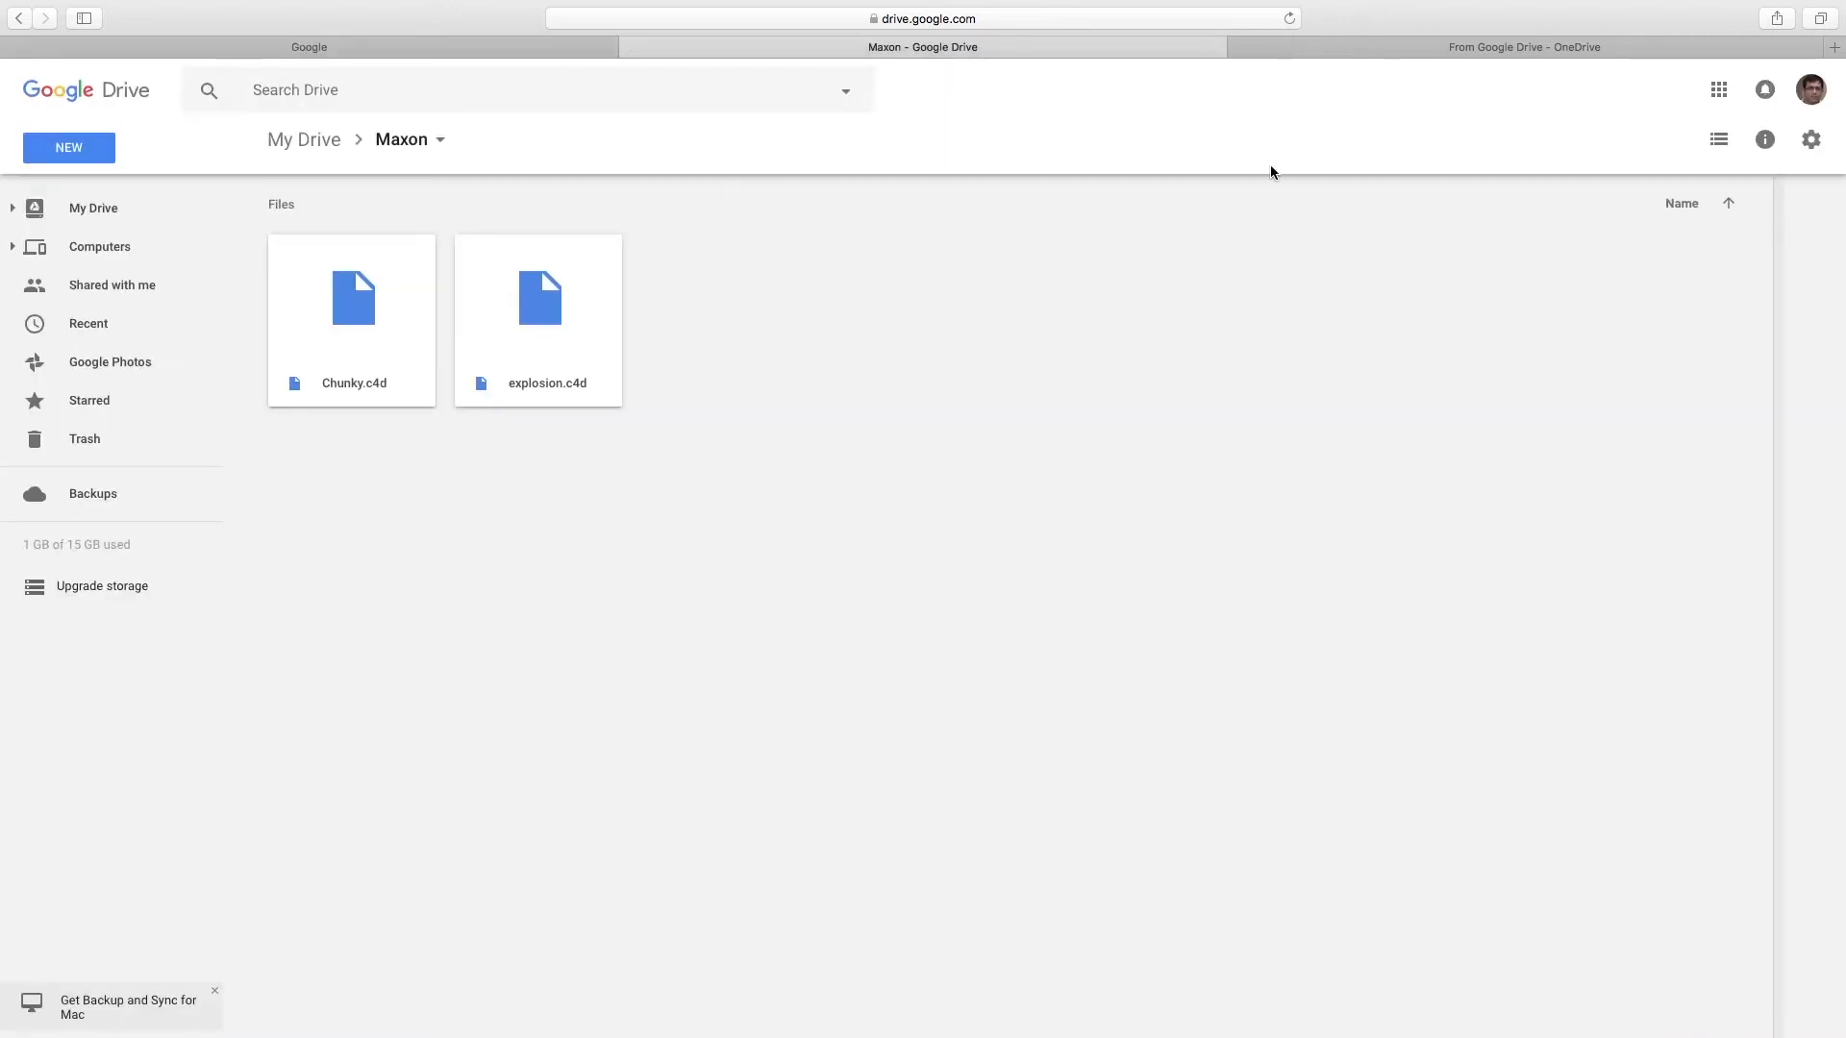
click(1420, 54)
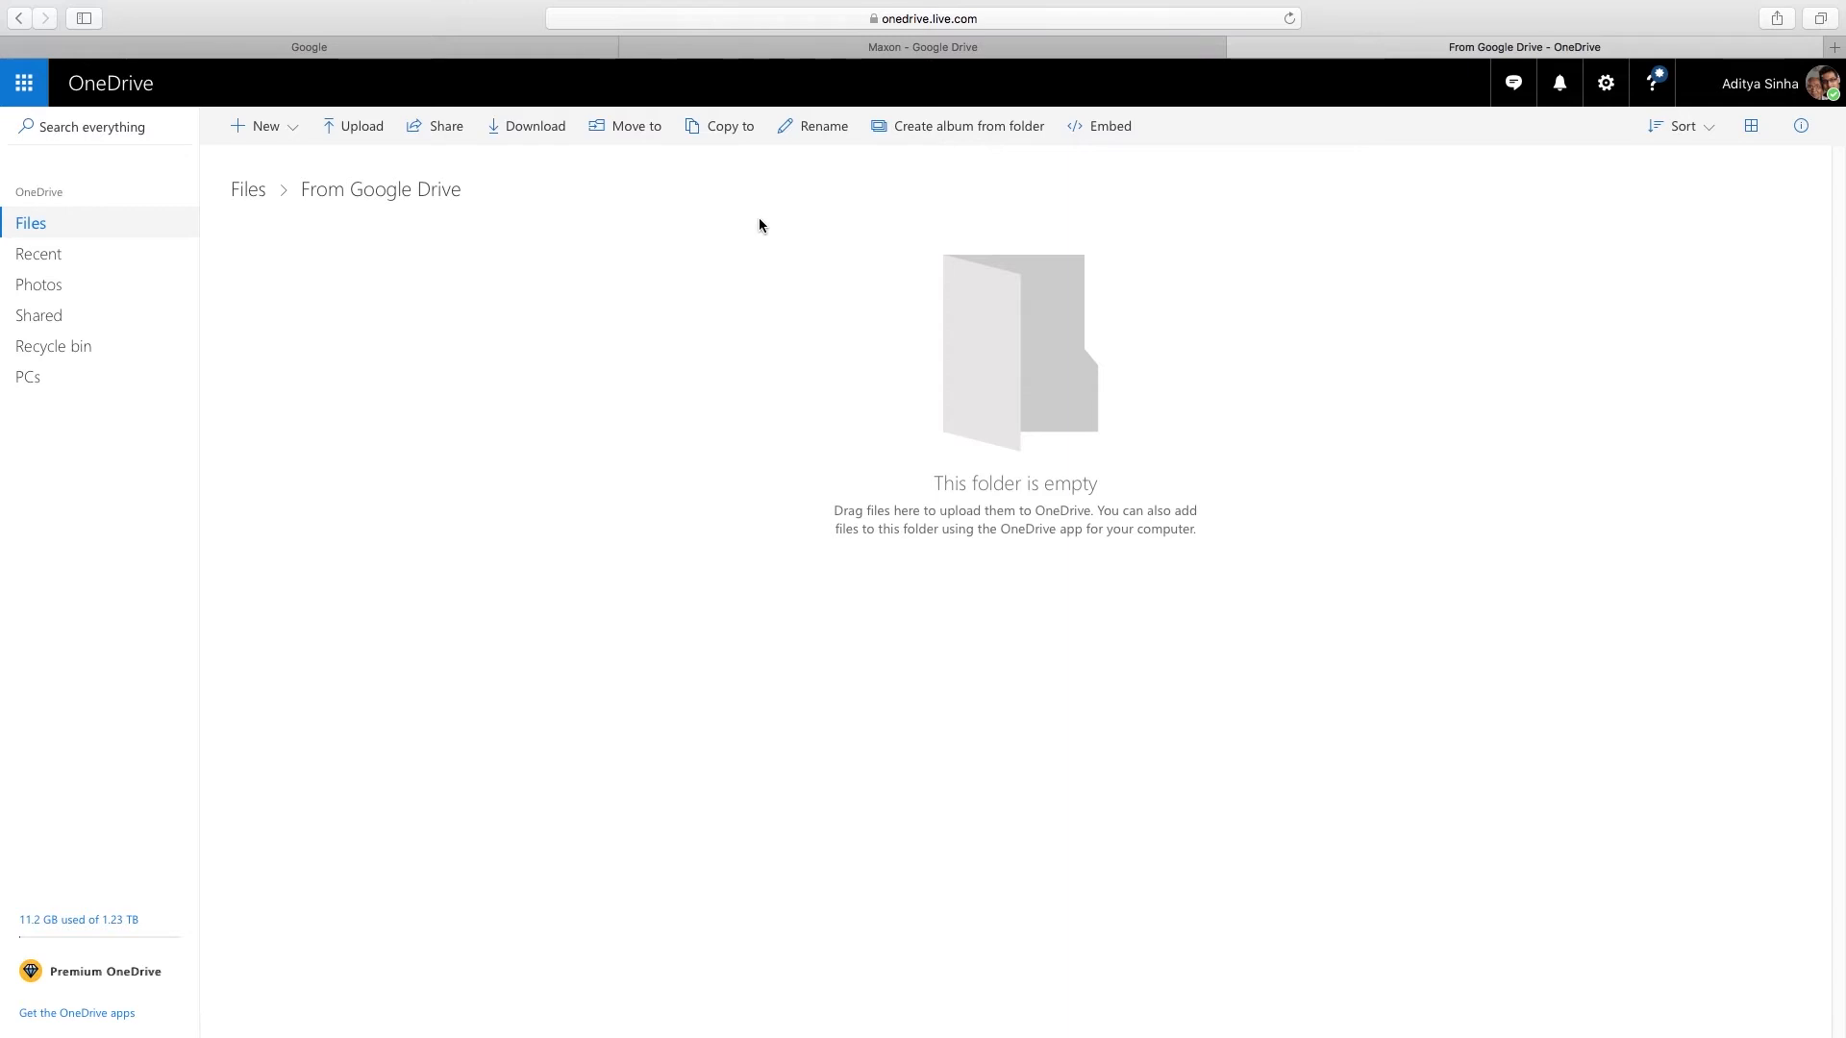
- Open the multcloud.com website in place of the Google search page
click(415, 49)
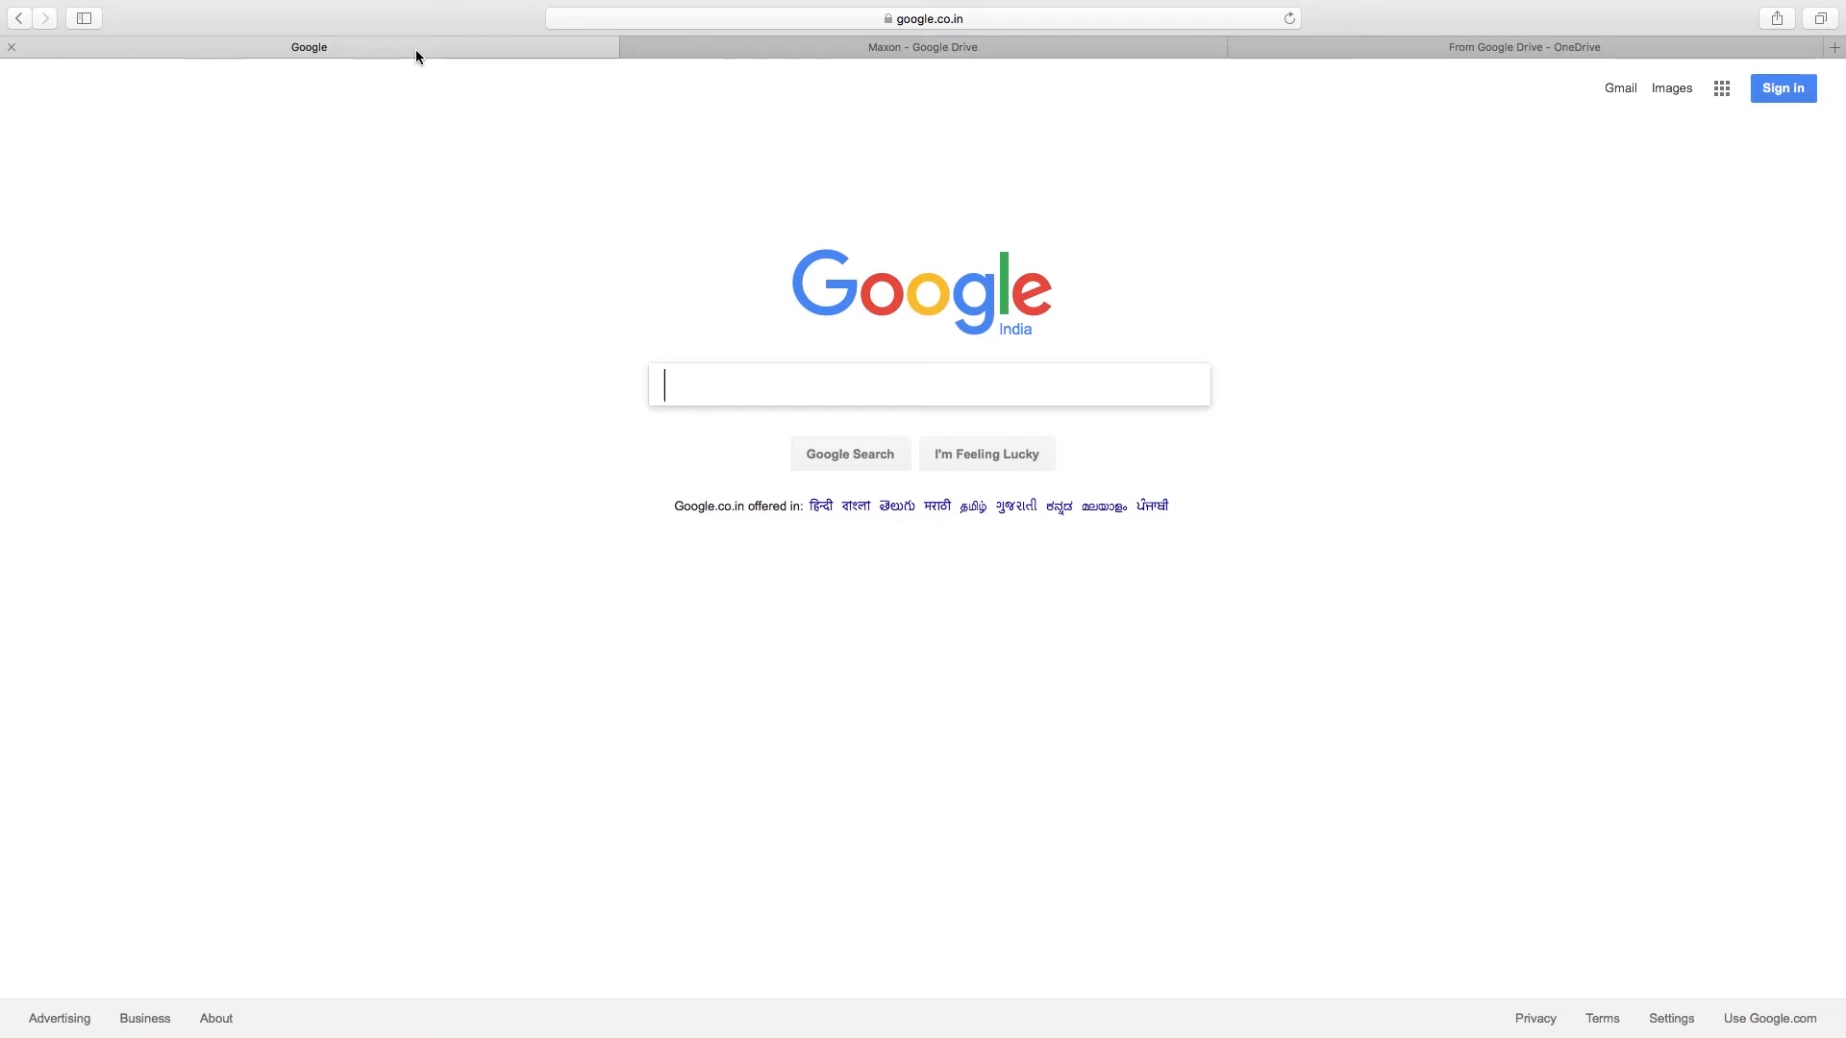
click(748, 15)
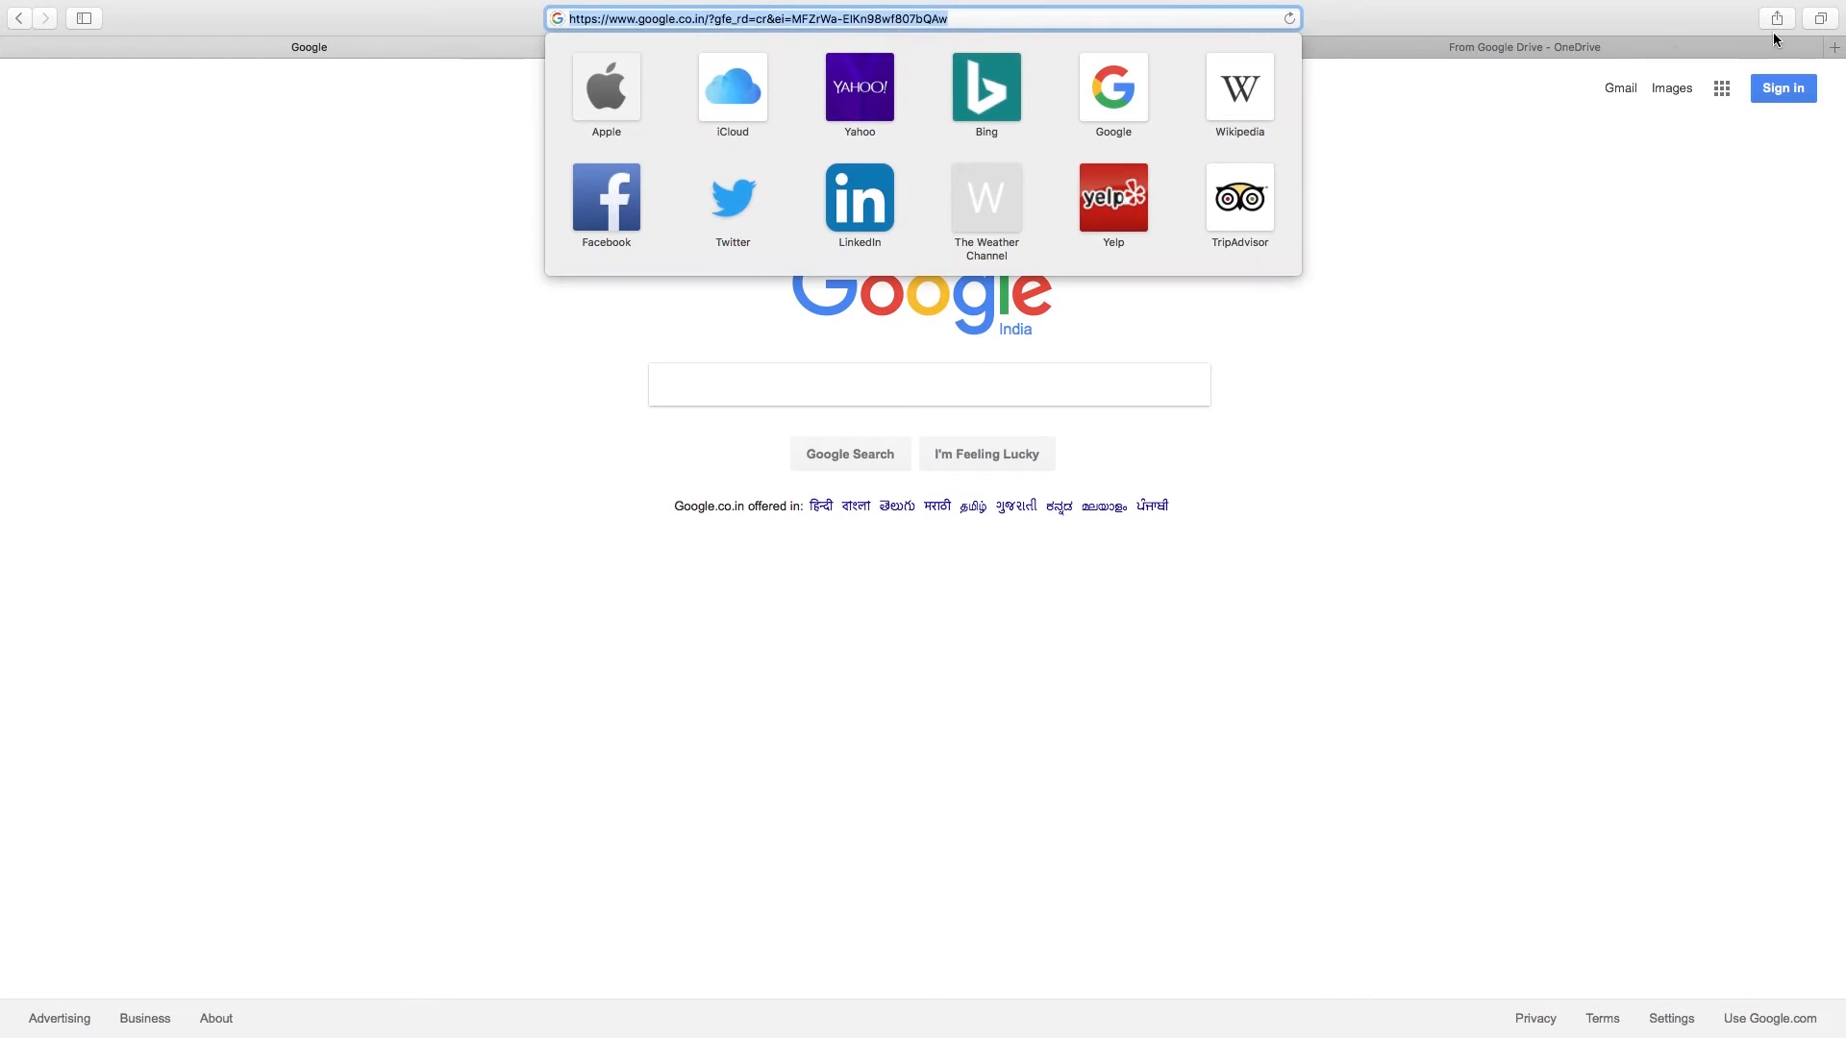
text(multclo)
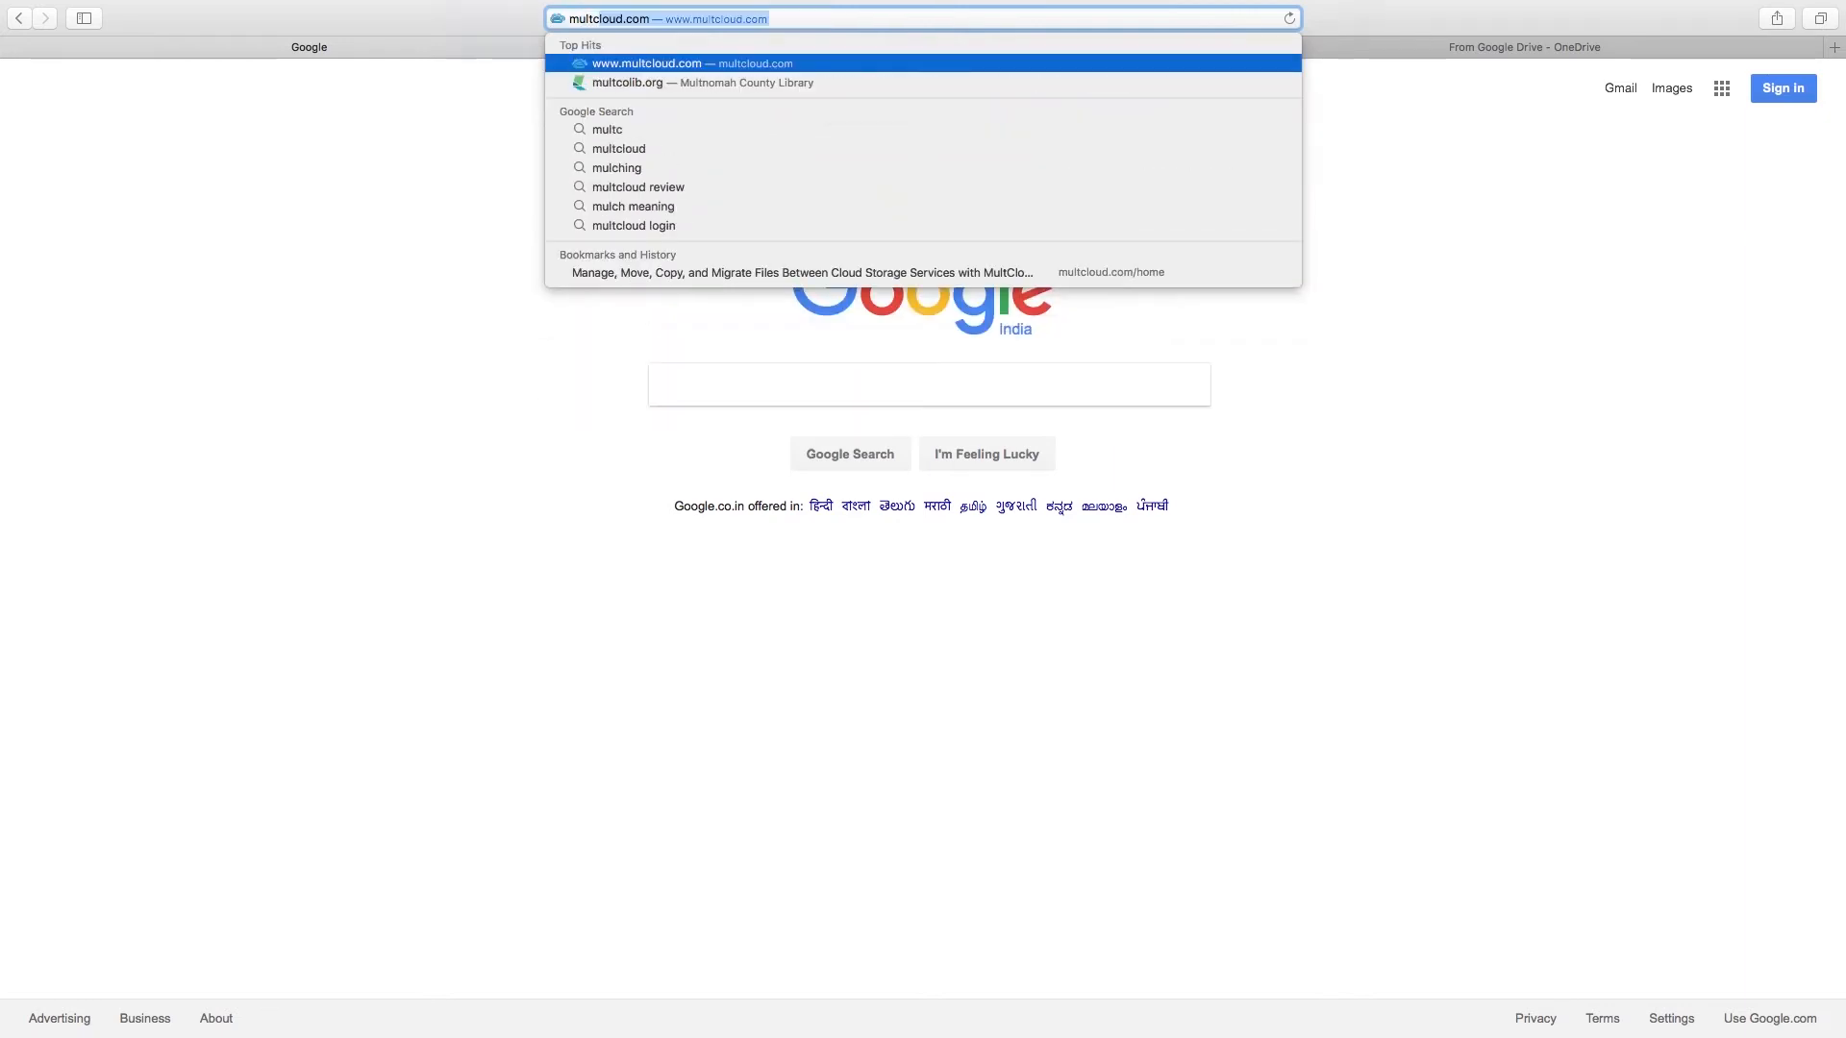
text(ud)
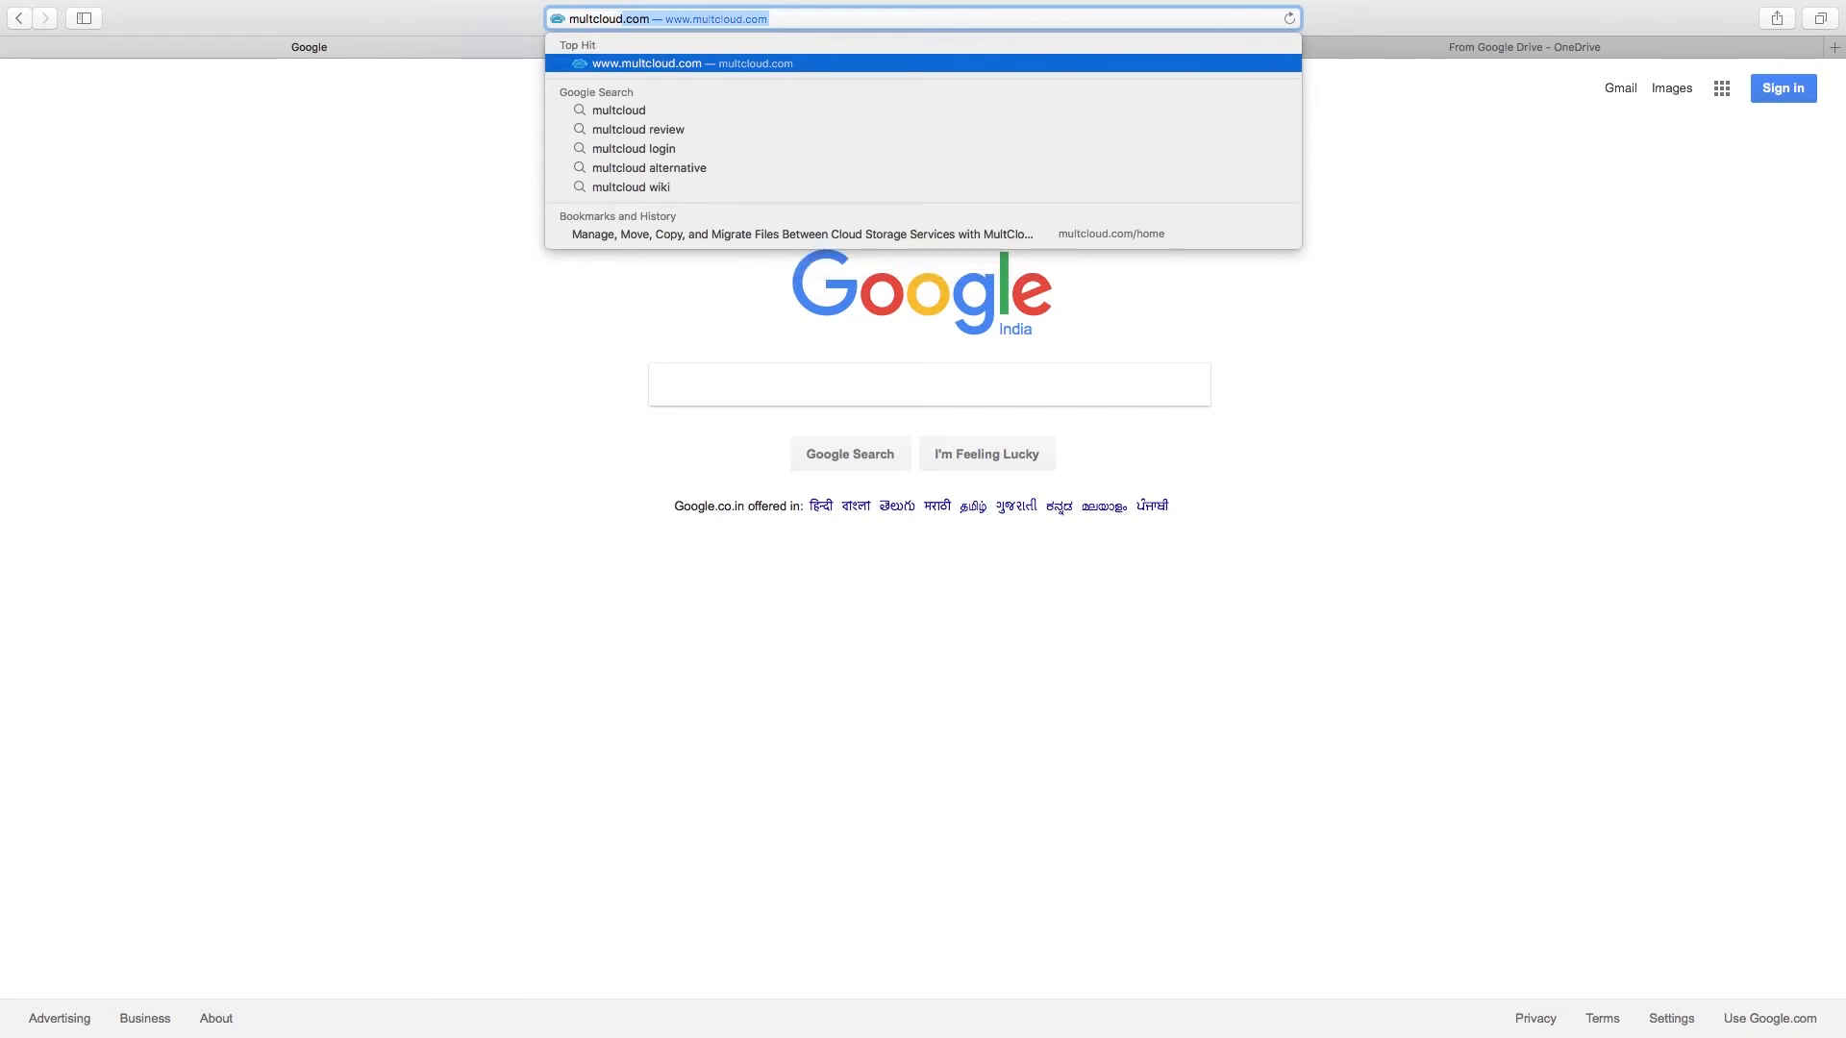
key(Return)
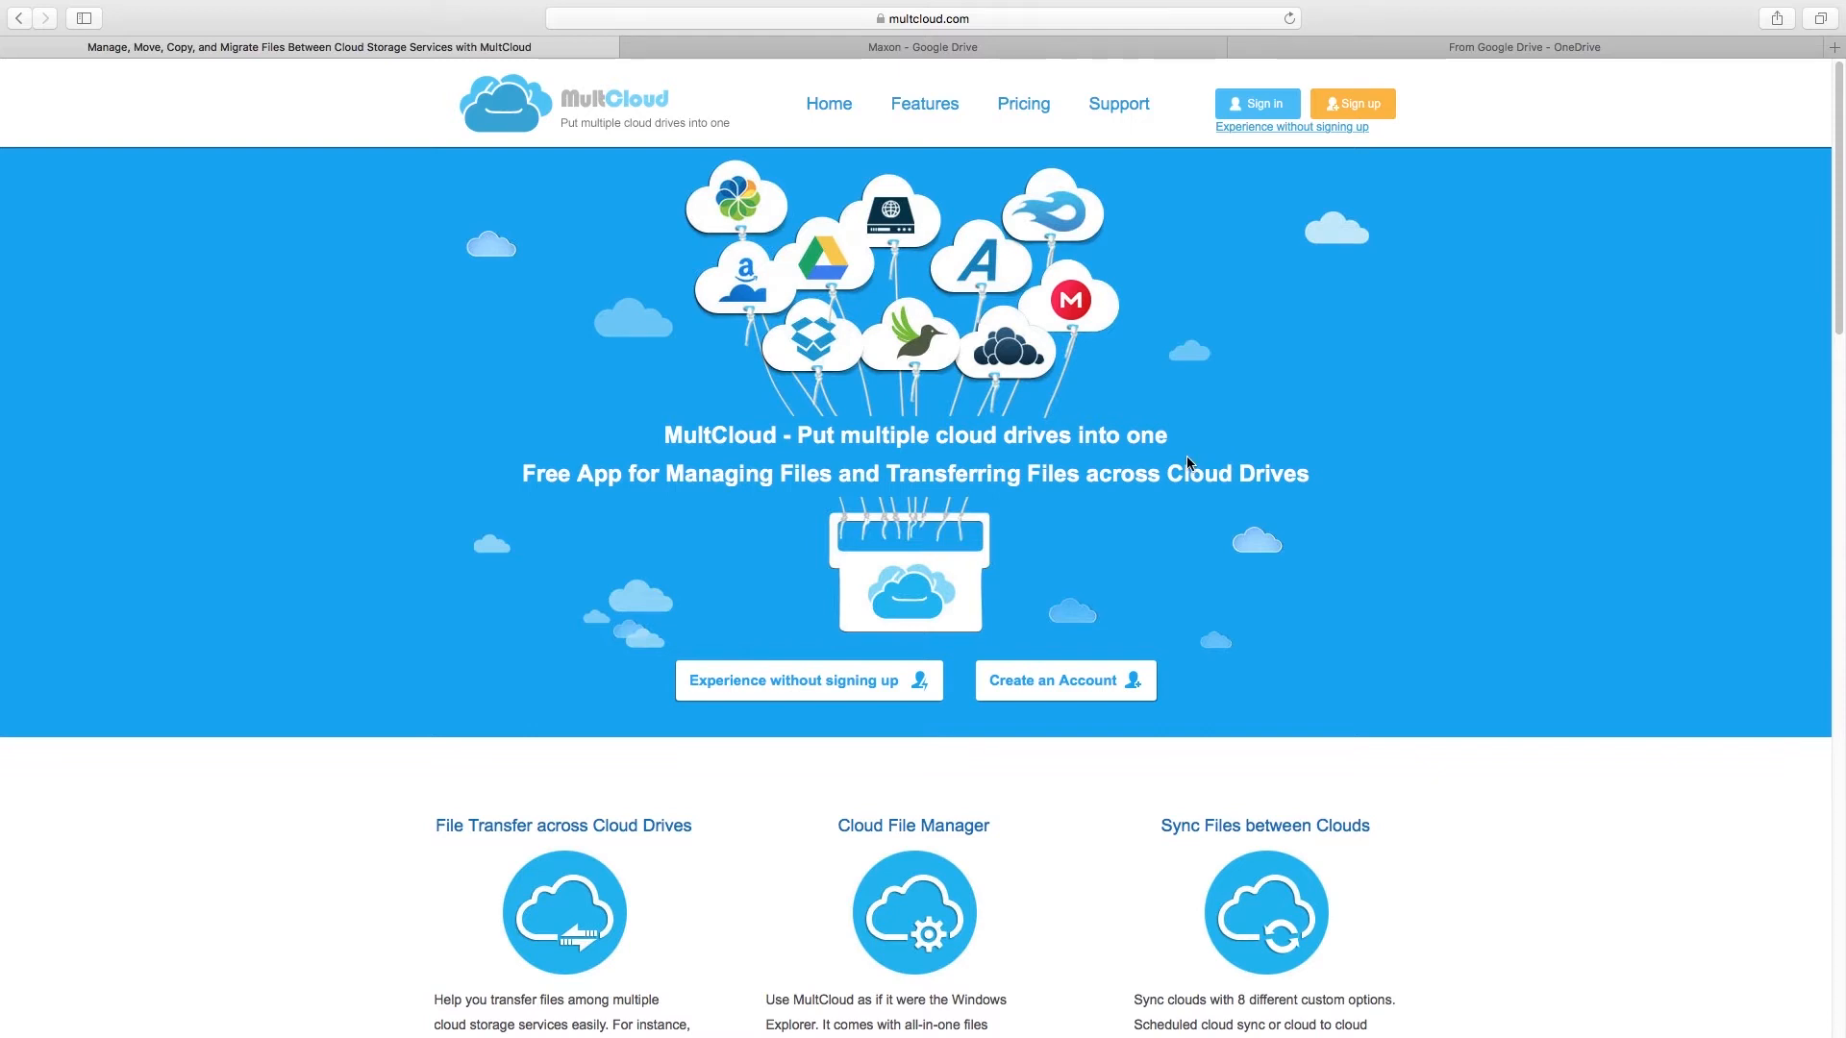
- Look through the MultCloud home page for its features, supported cloud services and user stories
scroll(837, 325, down, 1)
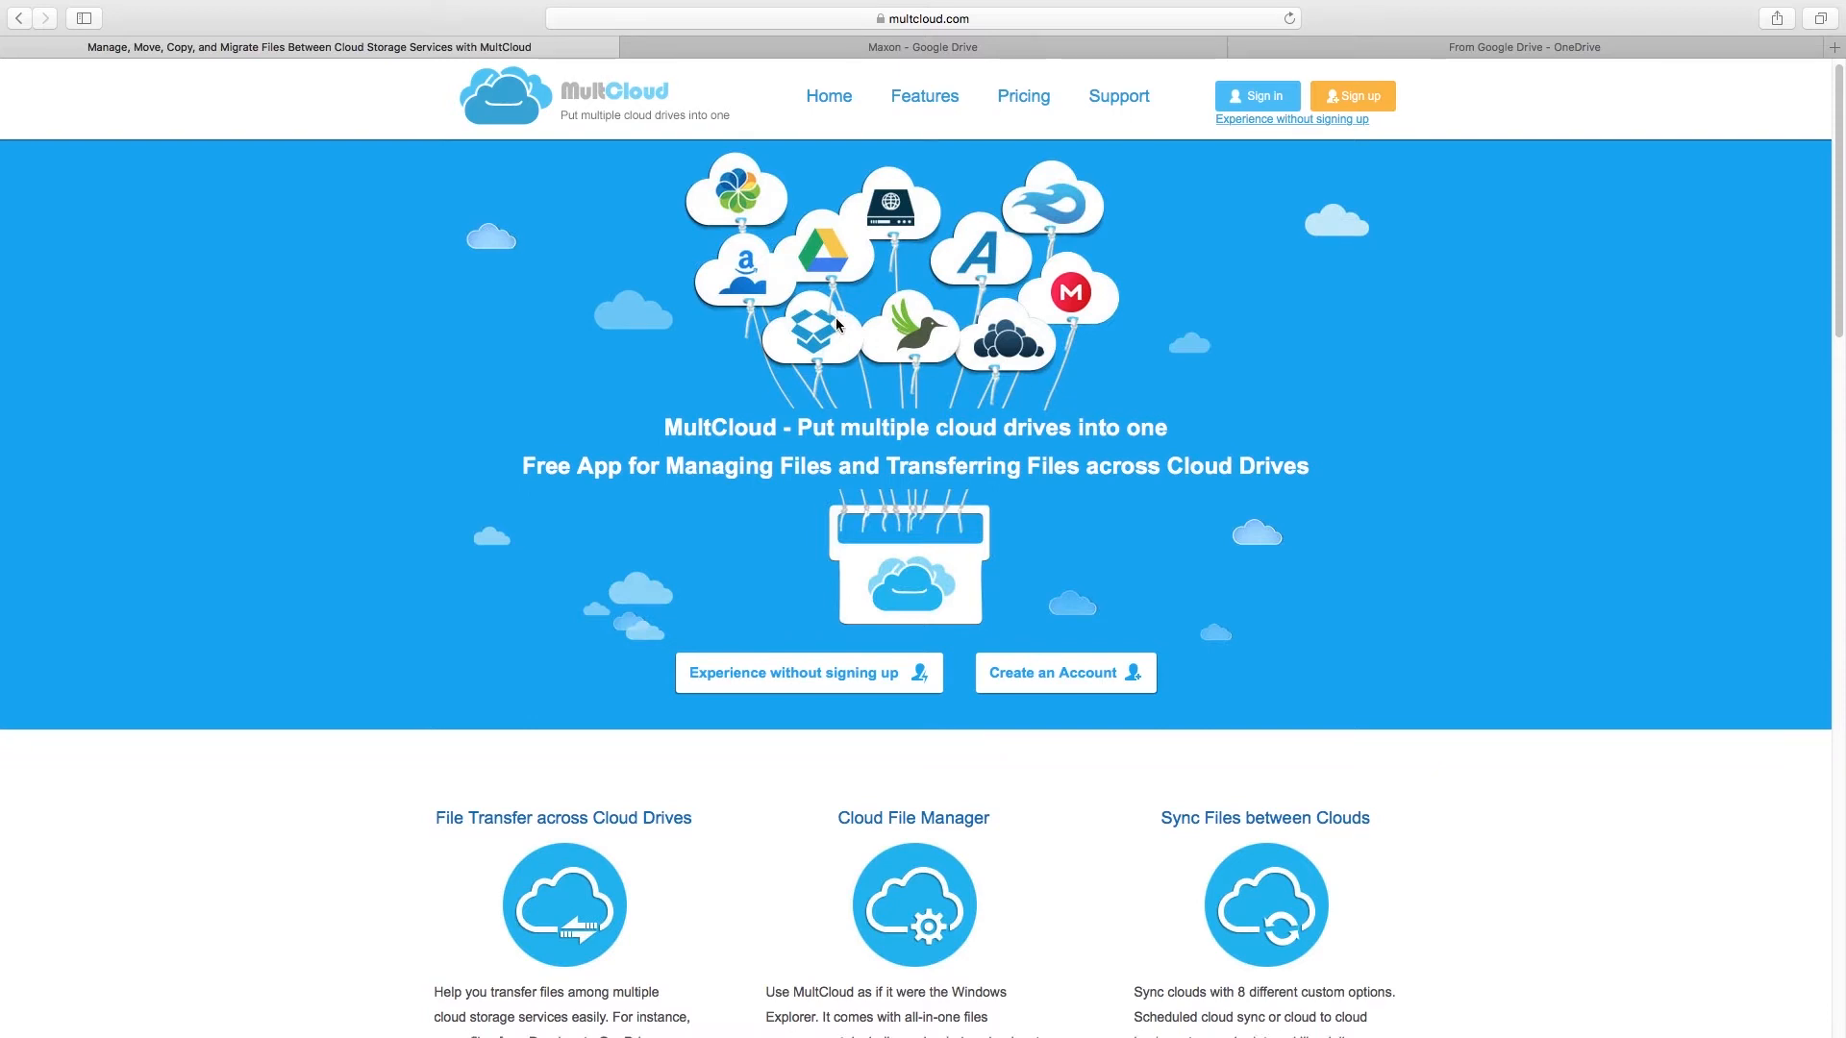
scroll(837, 325, down, 2)
scroll(837, 325, down, 1)
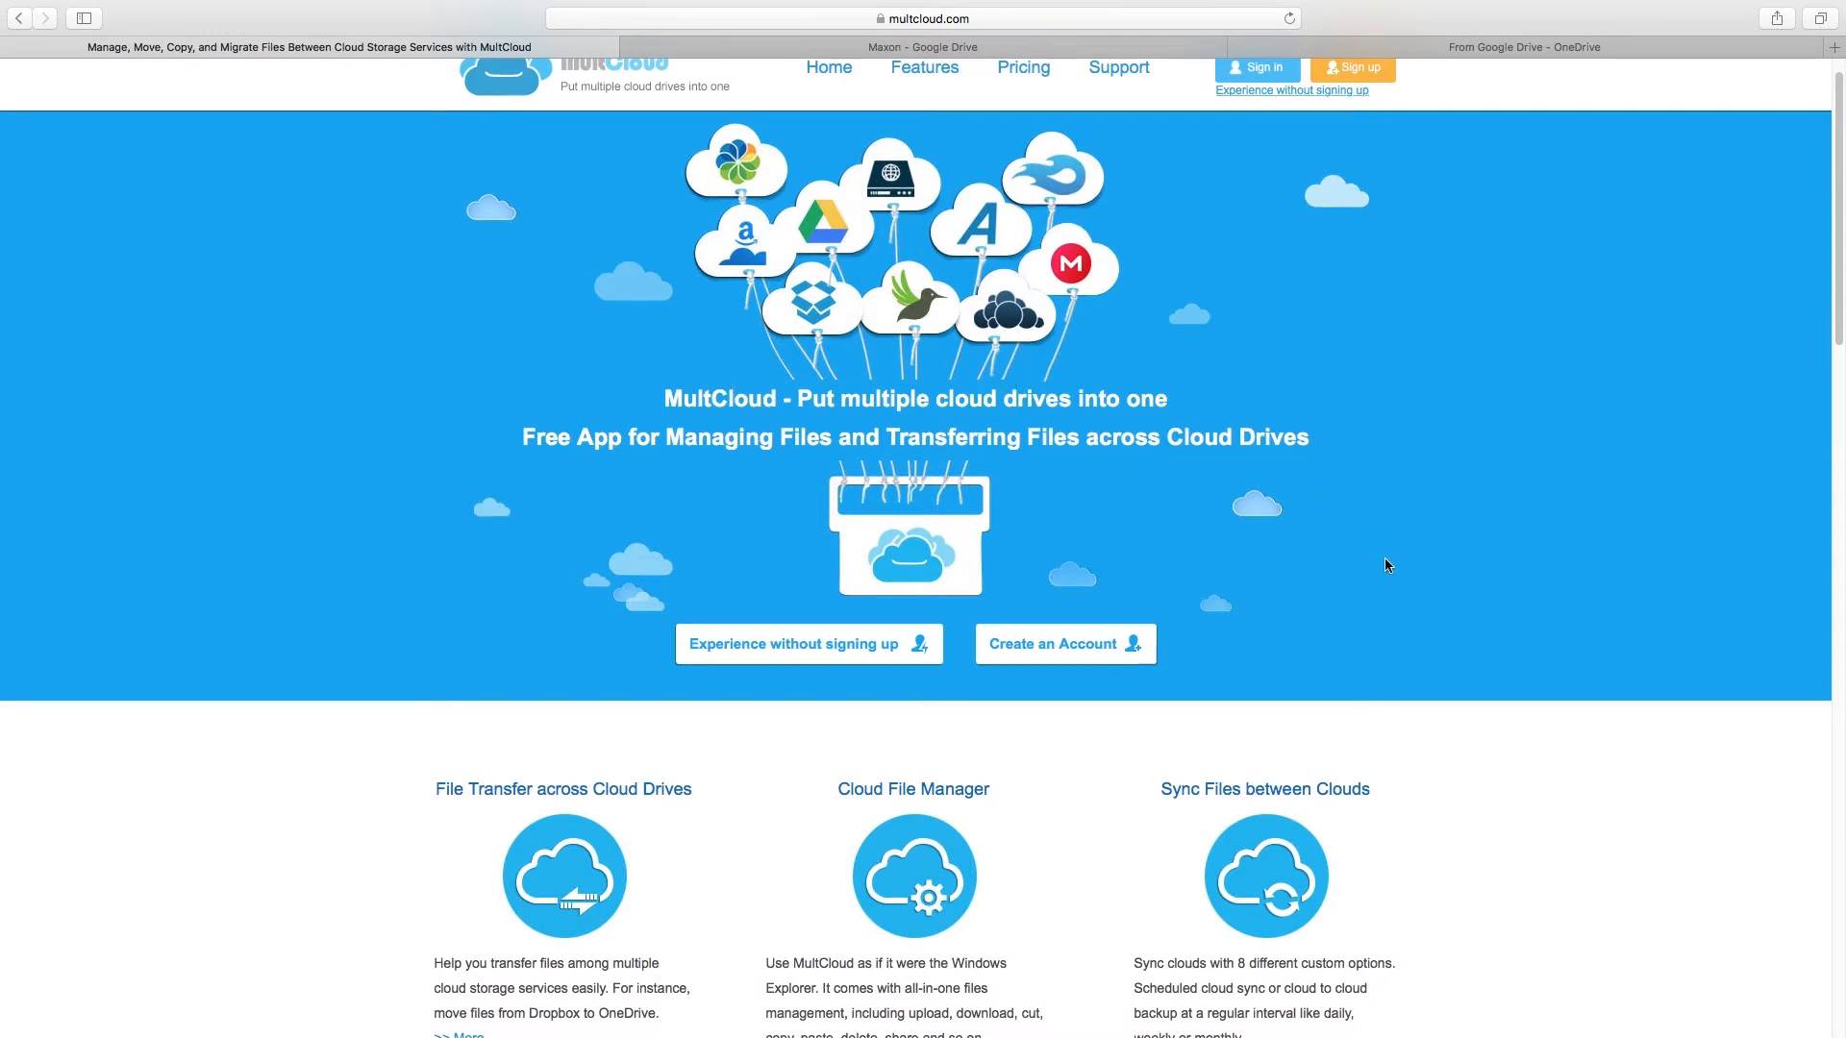
scroll(1386, 575, down, 1)
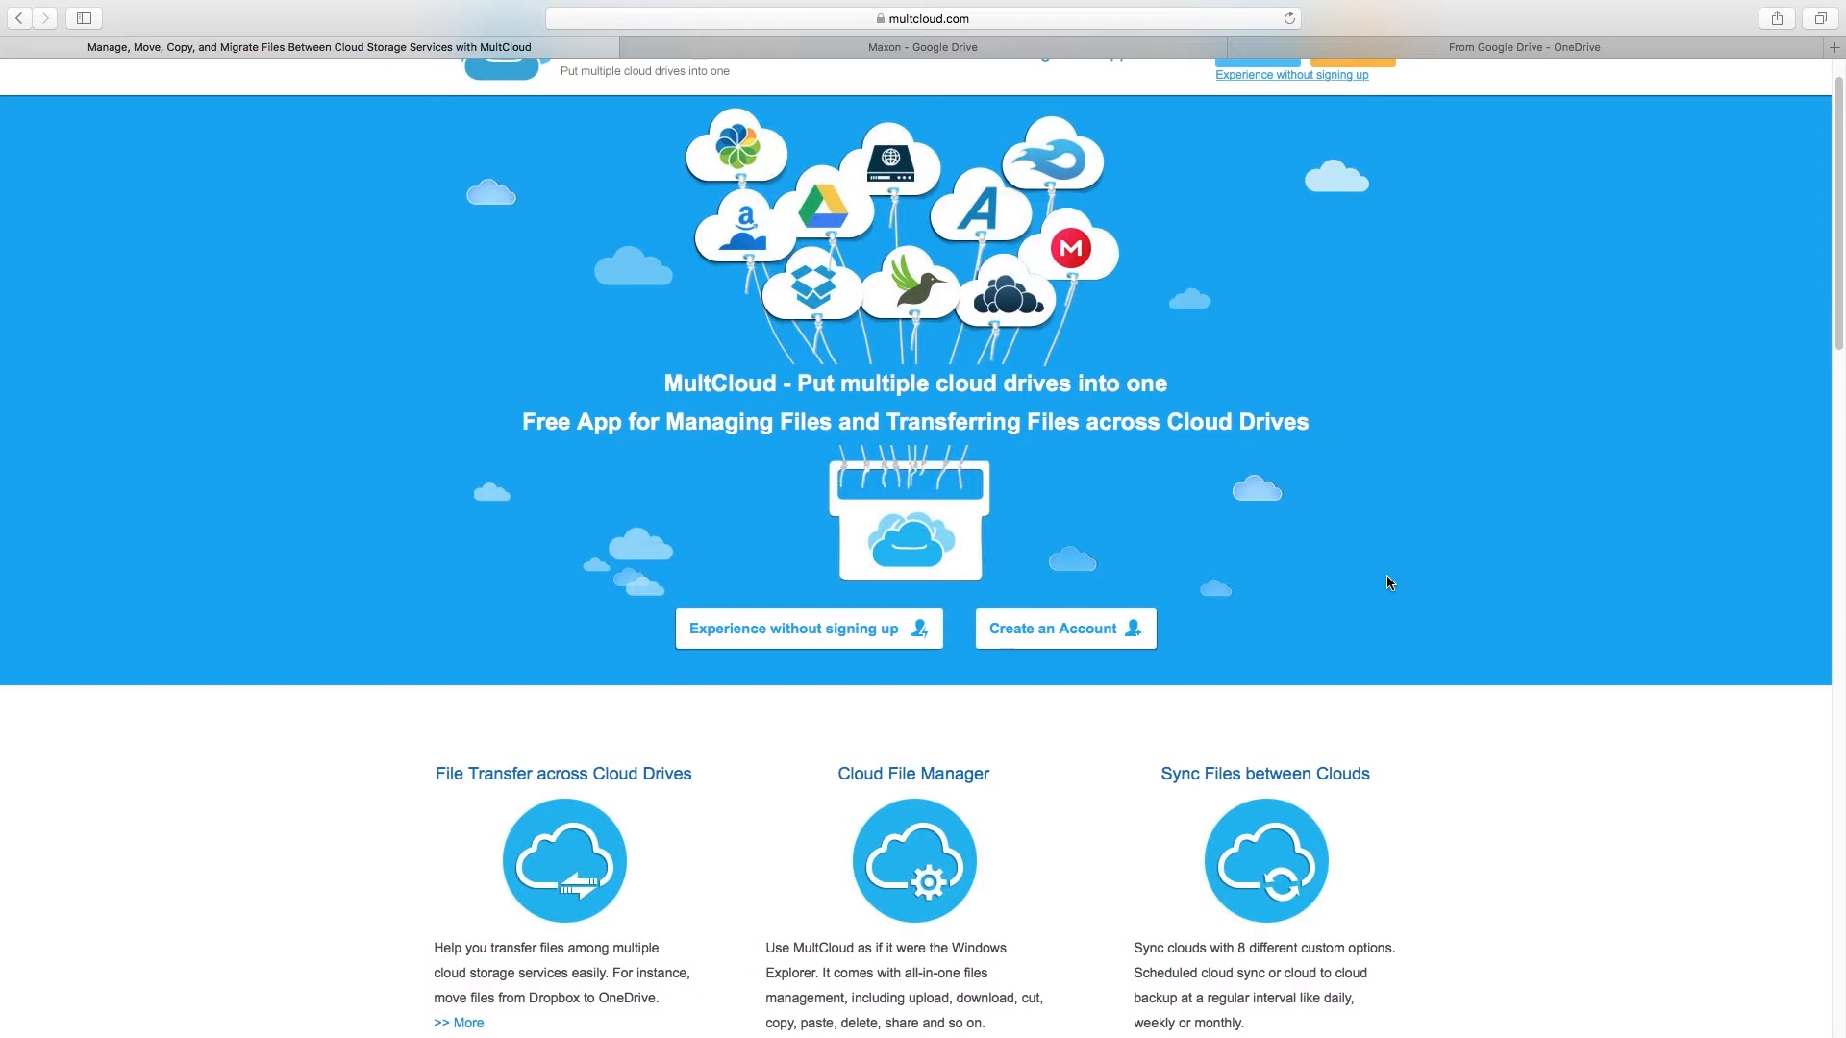
scroll(1386, 581, down, 6)
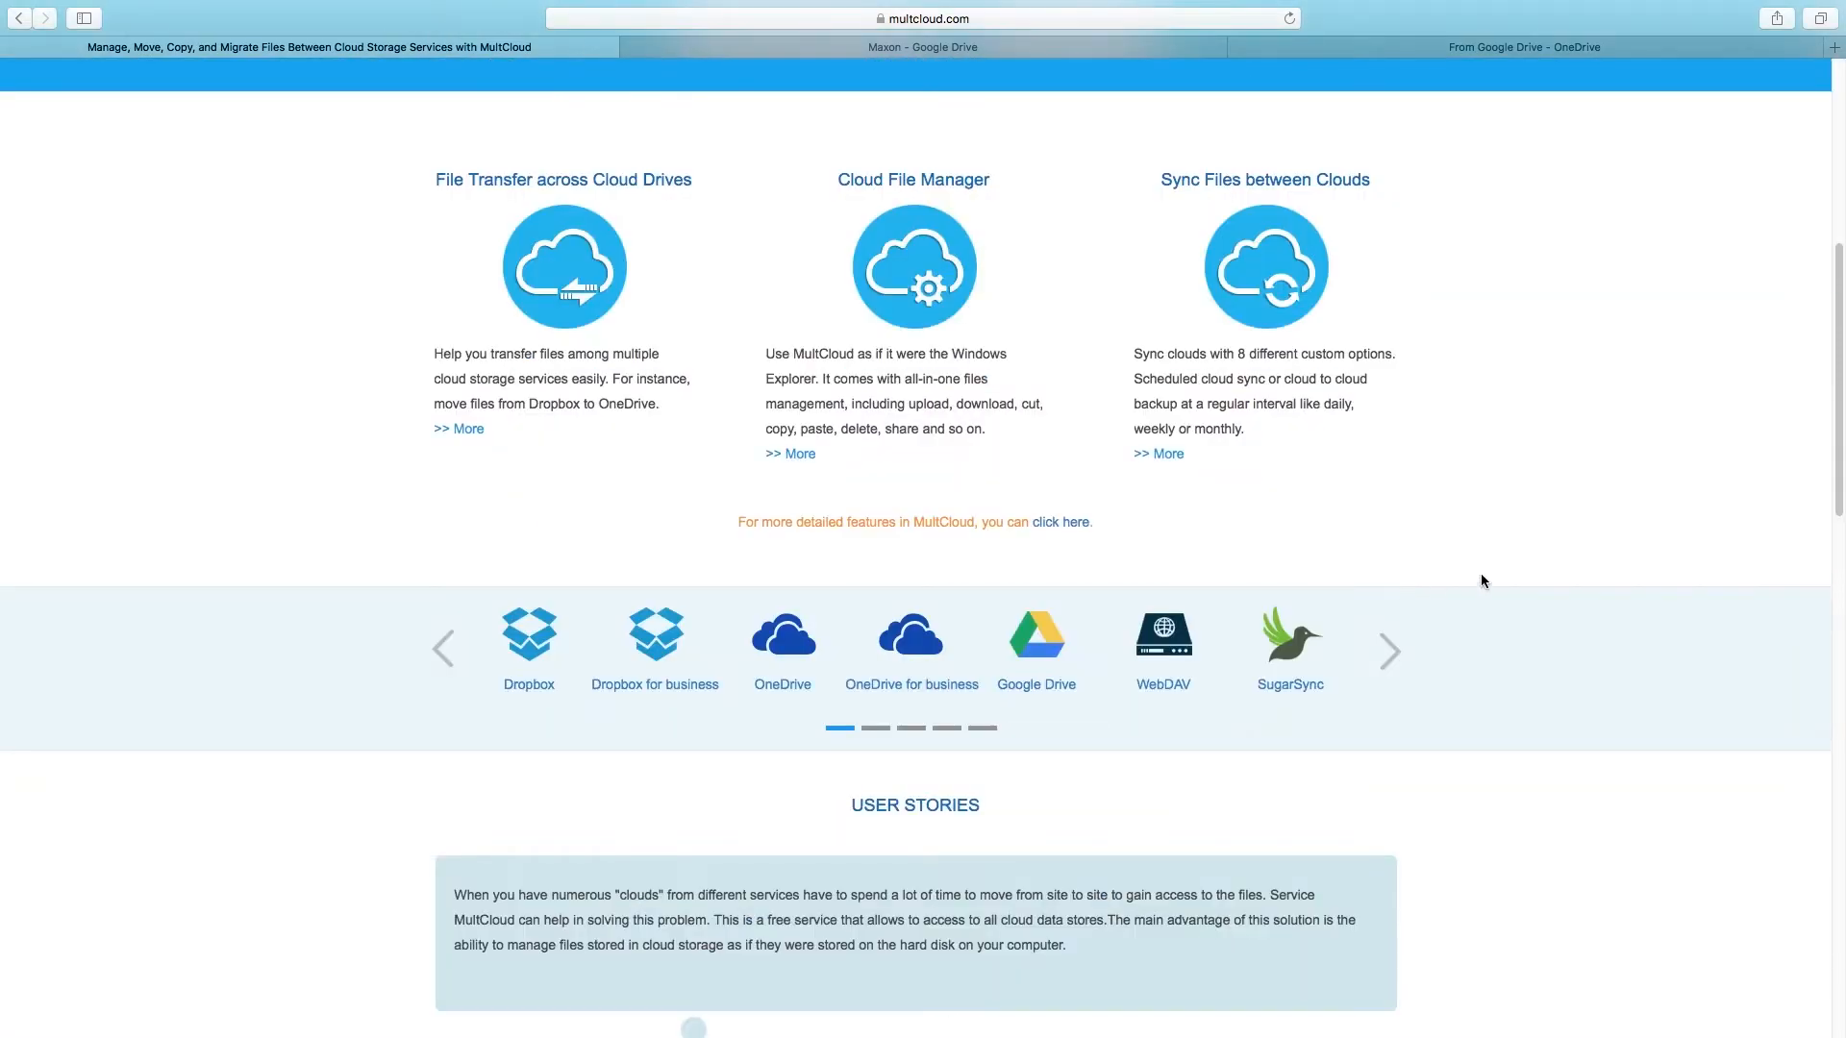
scroll(1480, 580, down, 2)
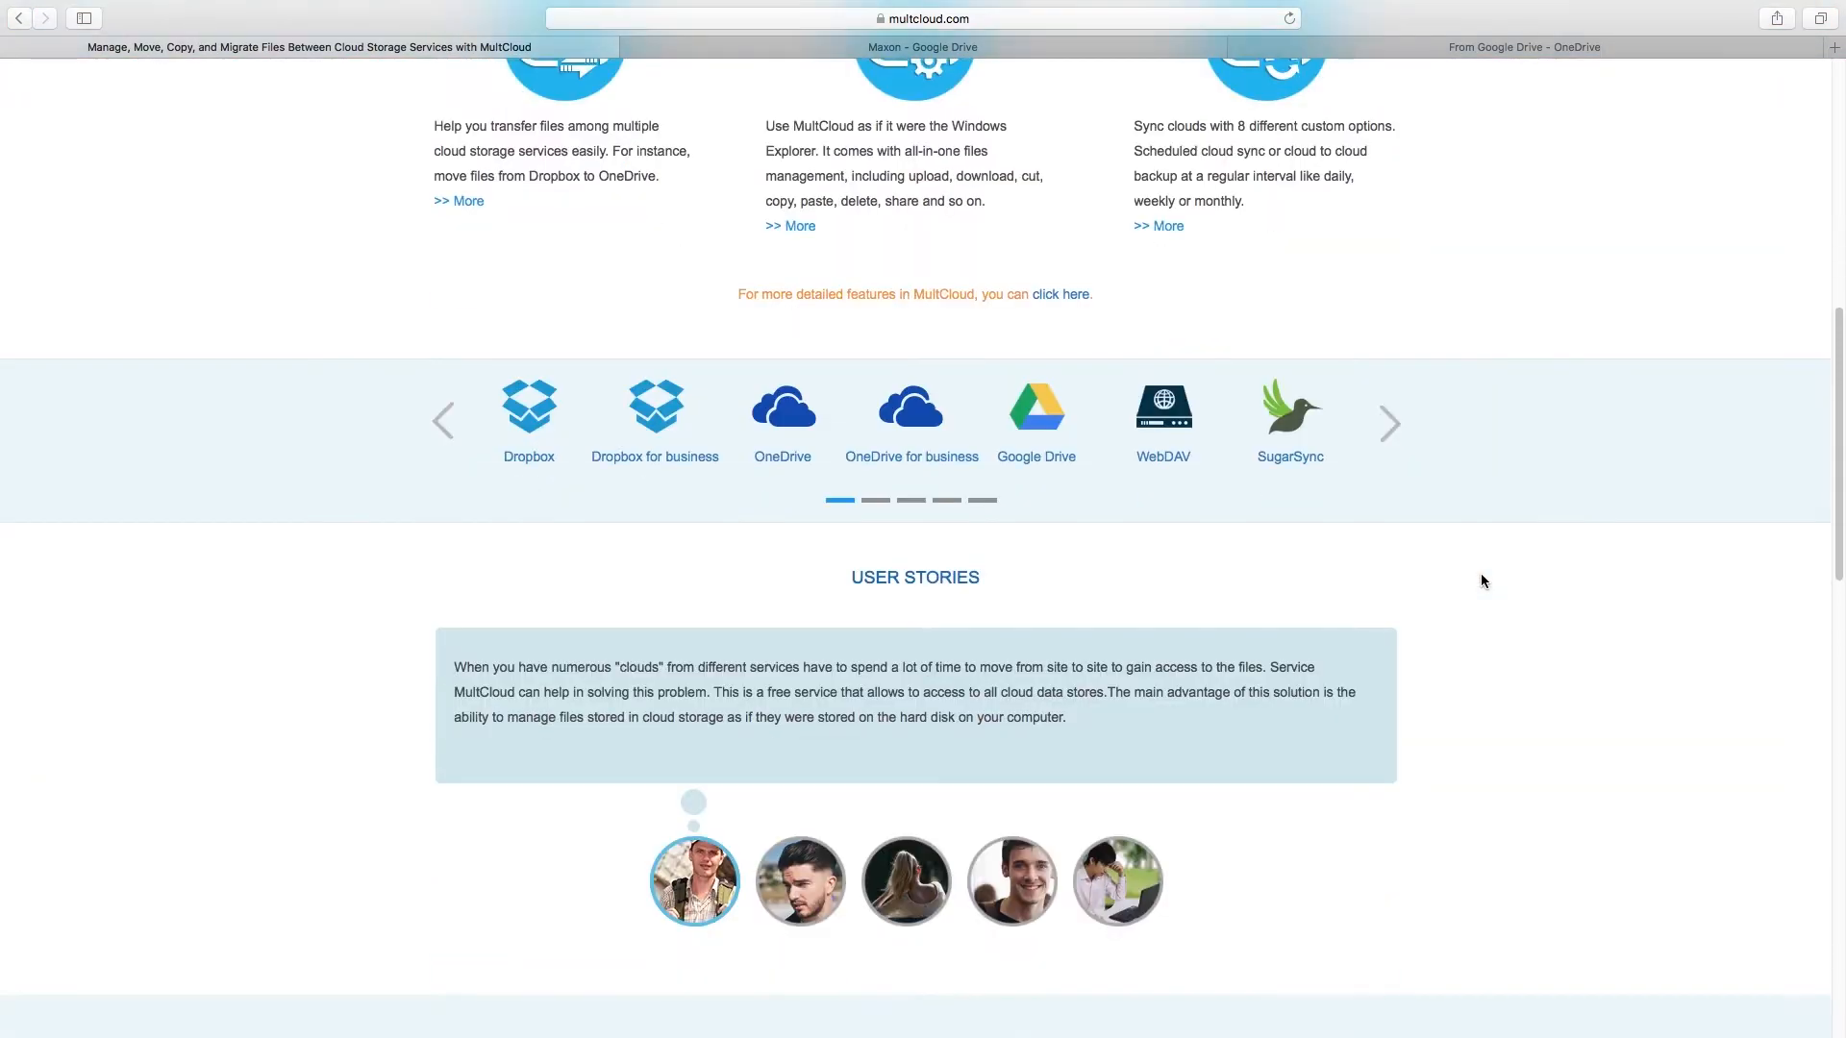
scroll(1481, 580, down, 2)
scroll(1480, 580, up, 5)
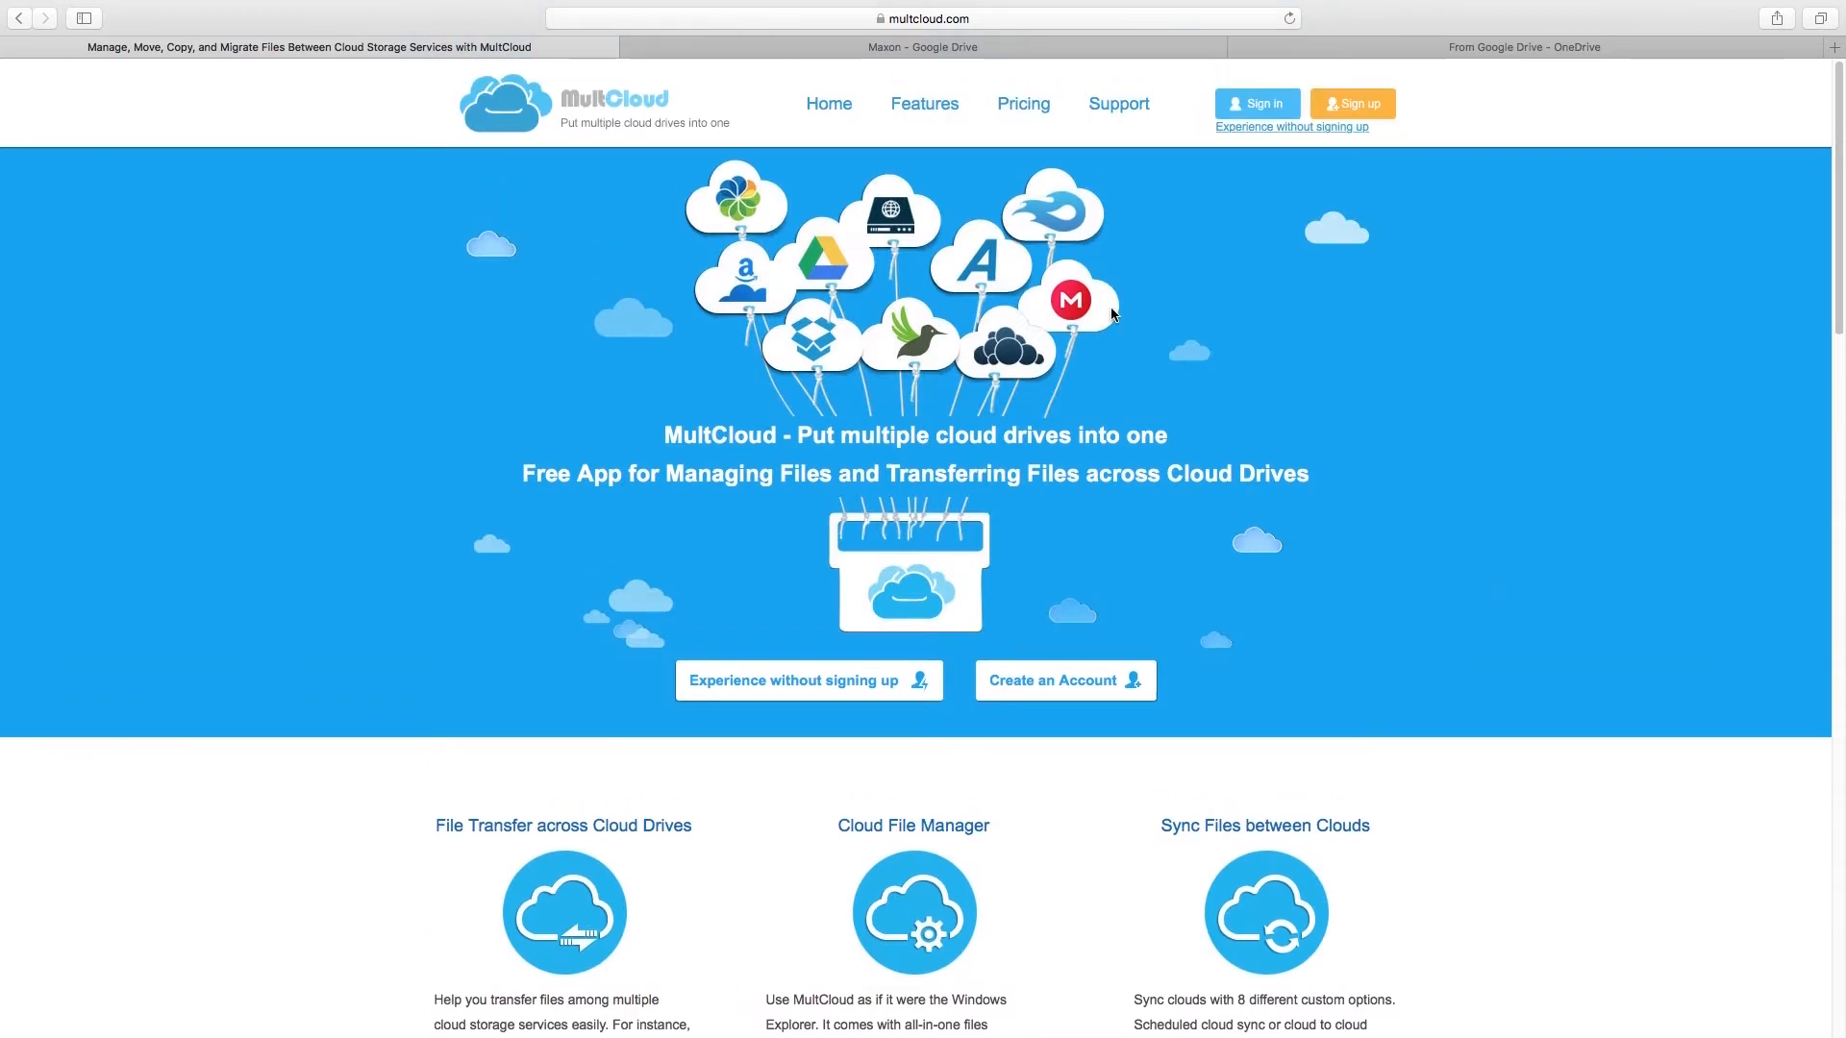
- Sign in to the existing MultCloud account
click(1249, 107)
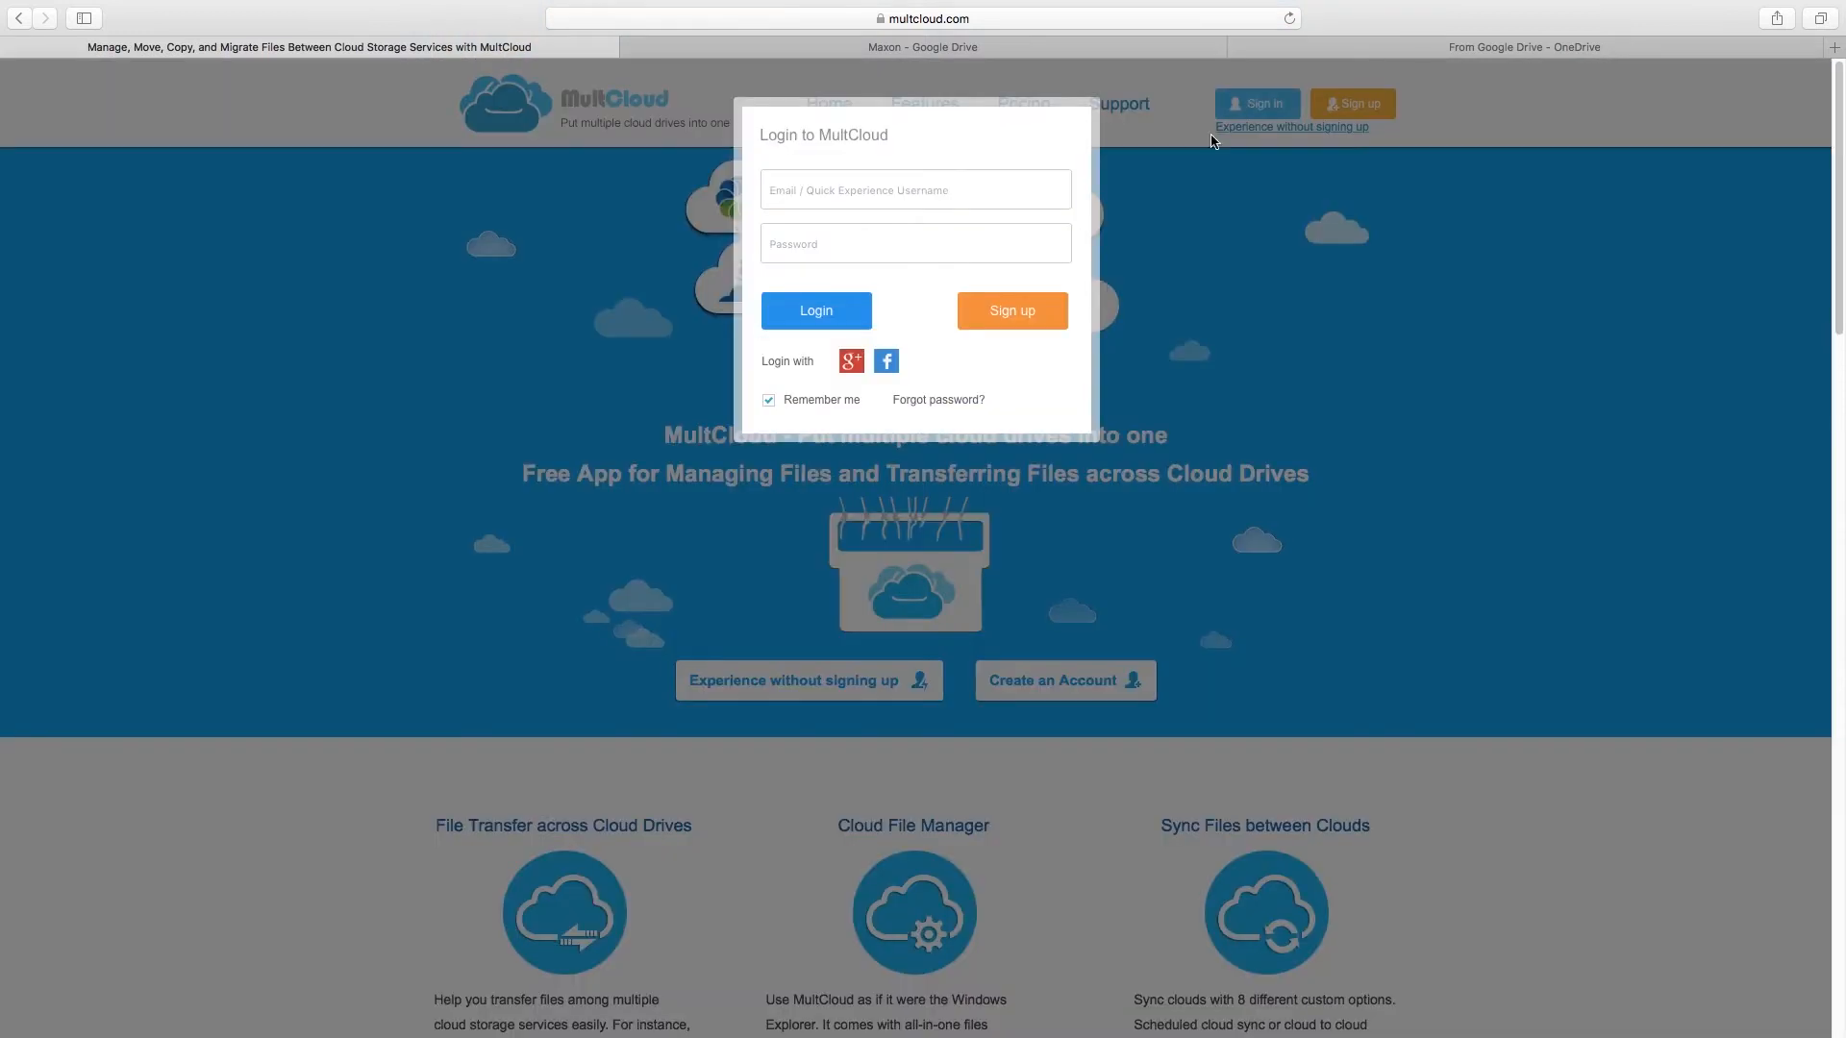
click(816, 307)
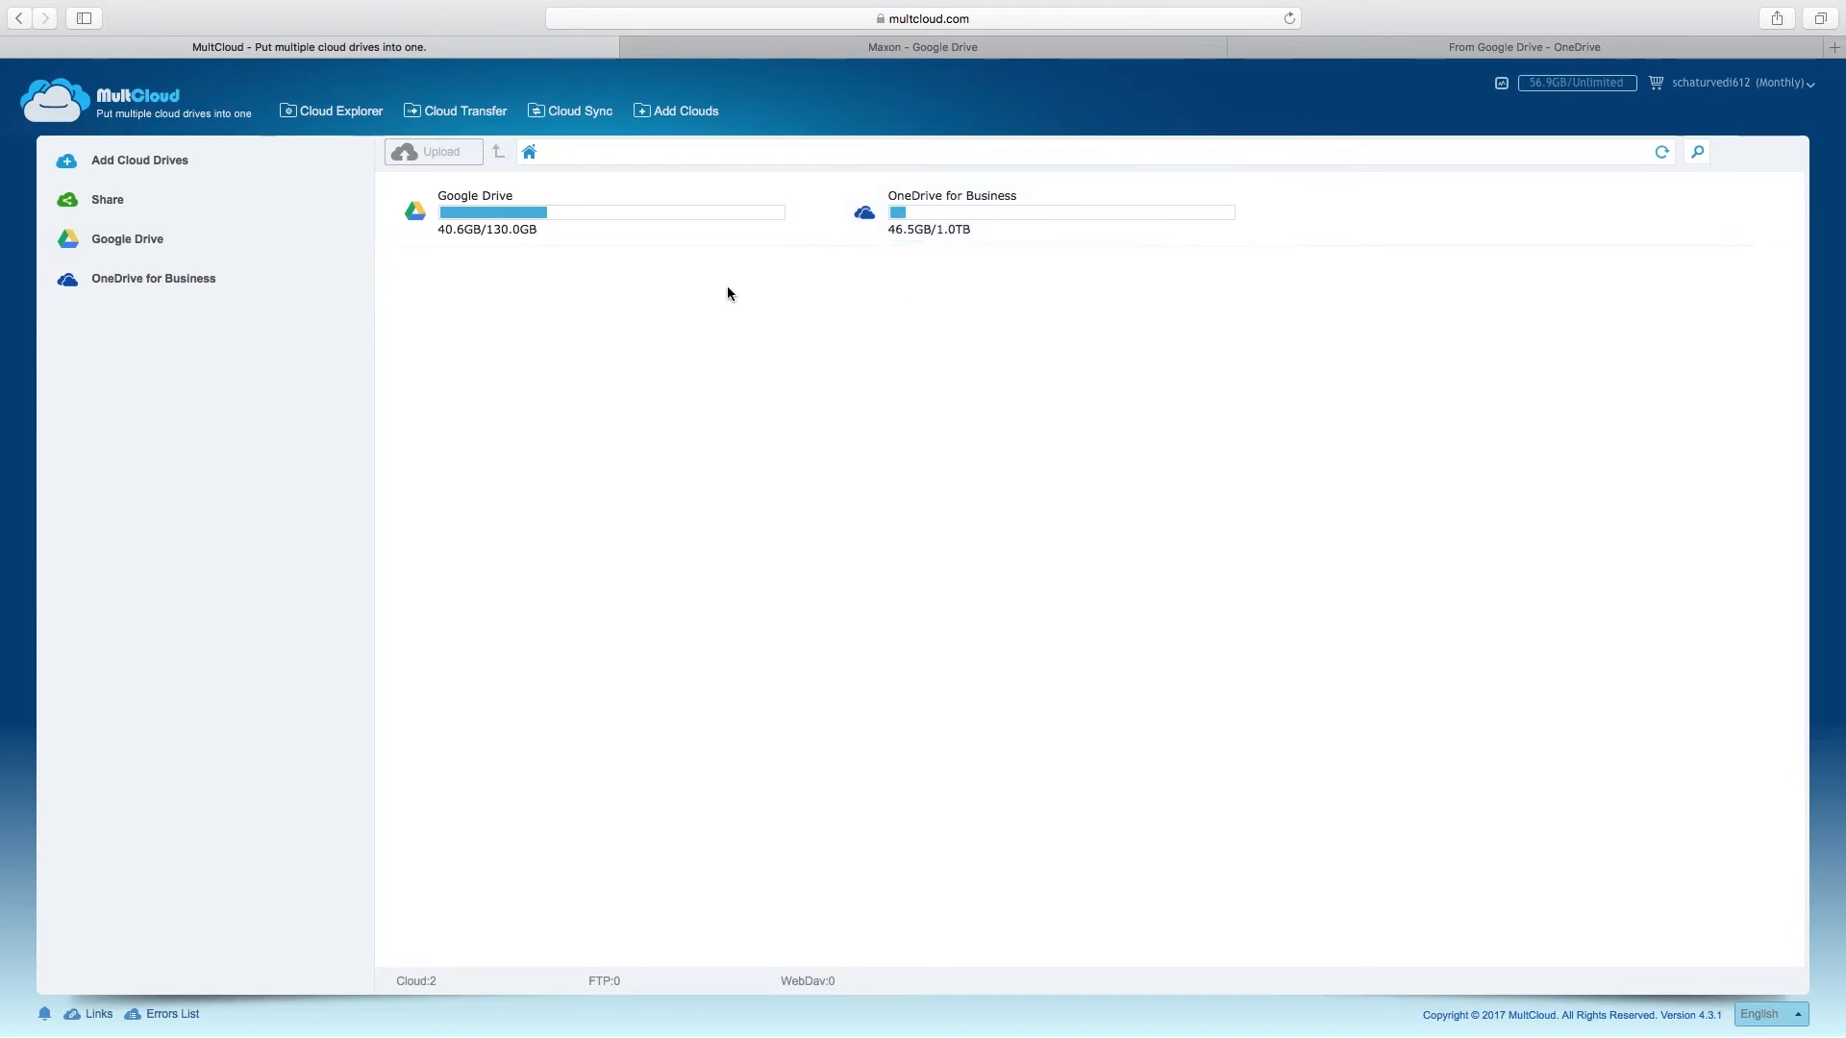
- Add a Google Drive account to MultCloud, with the owner's first name appended to its display name, and allow access to its files
click(115, 164)
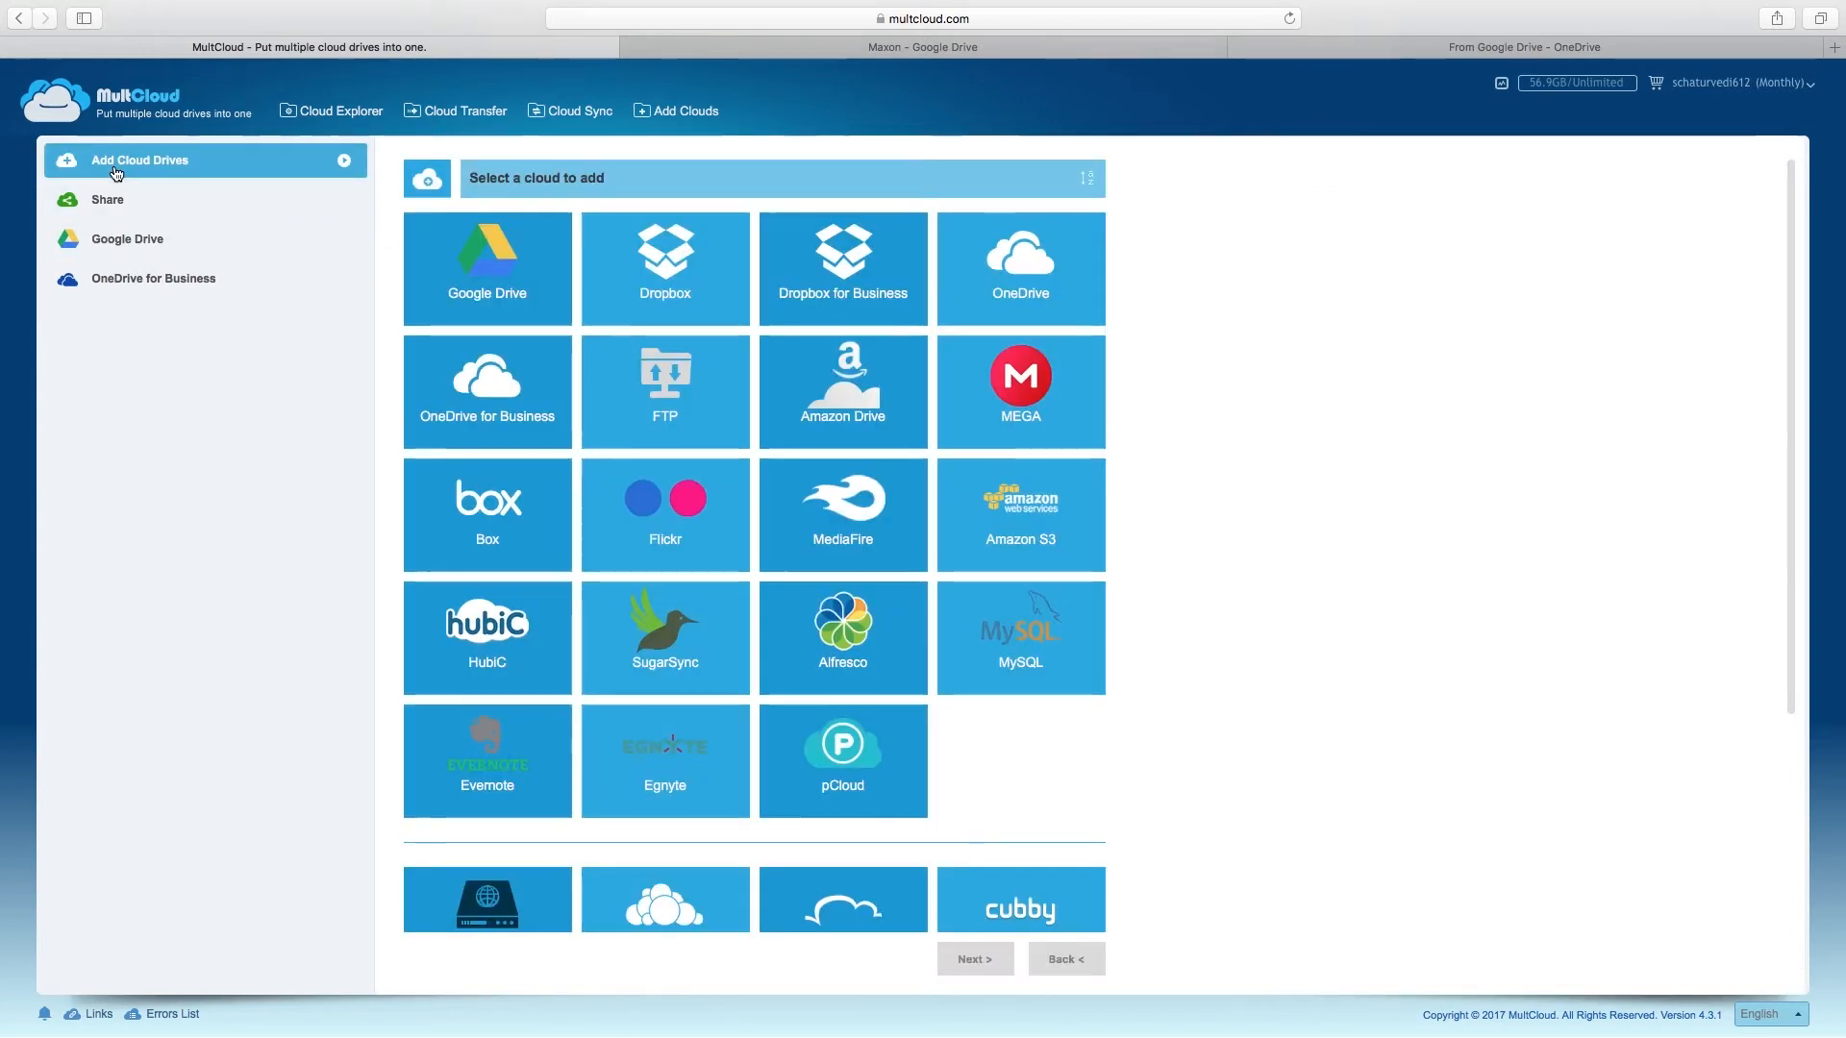
click(492, 267)
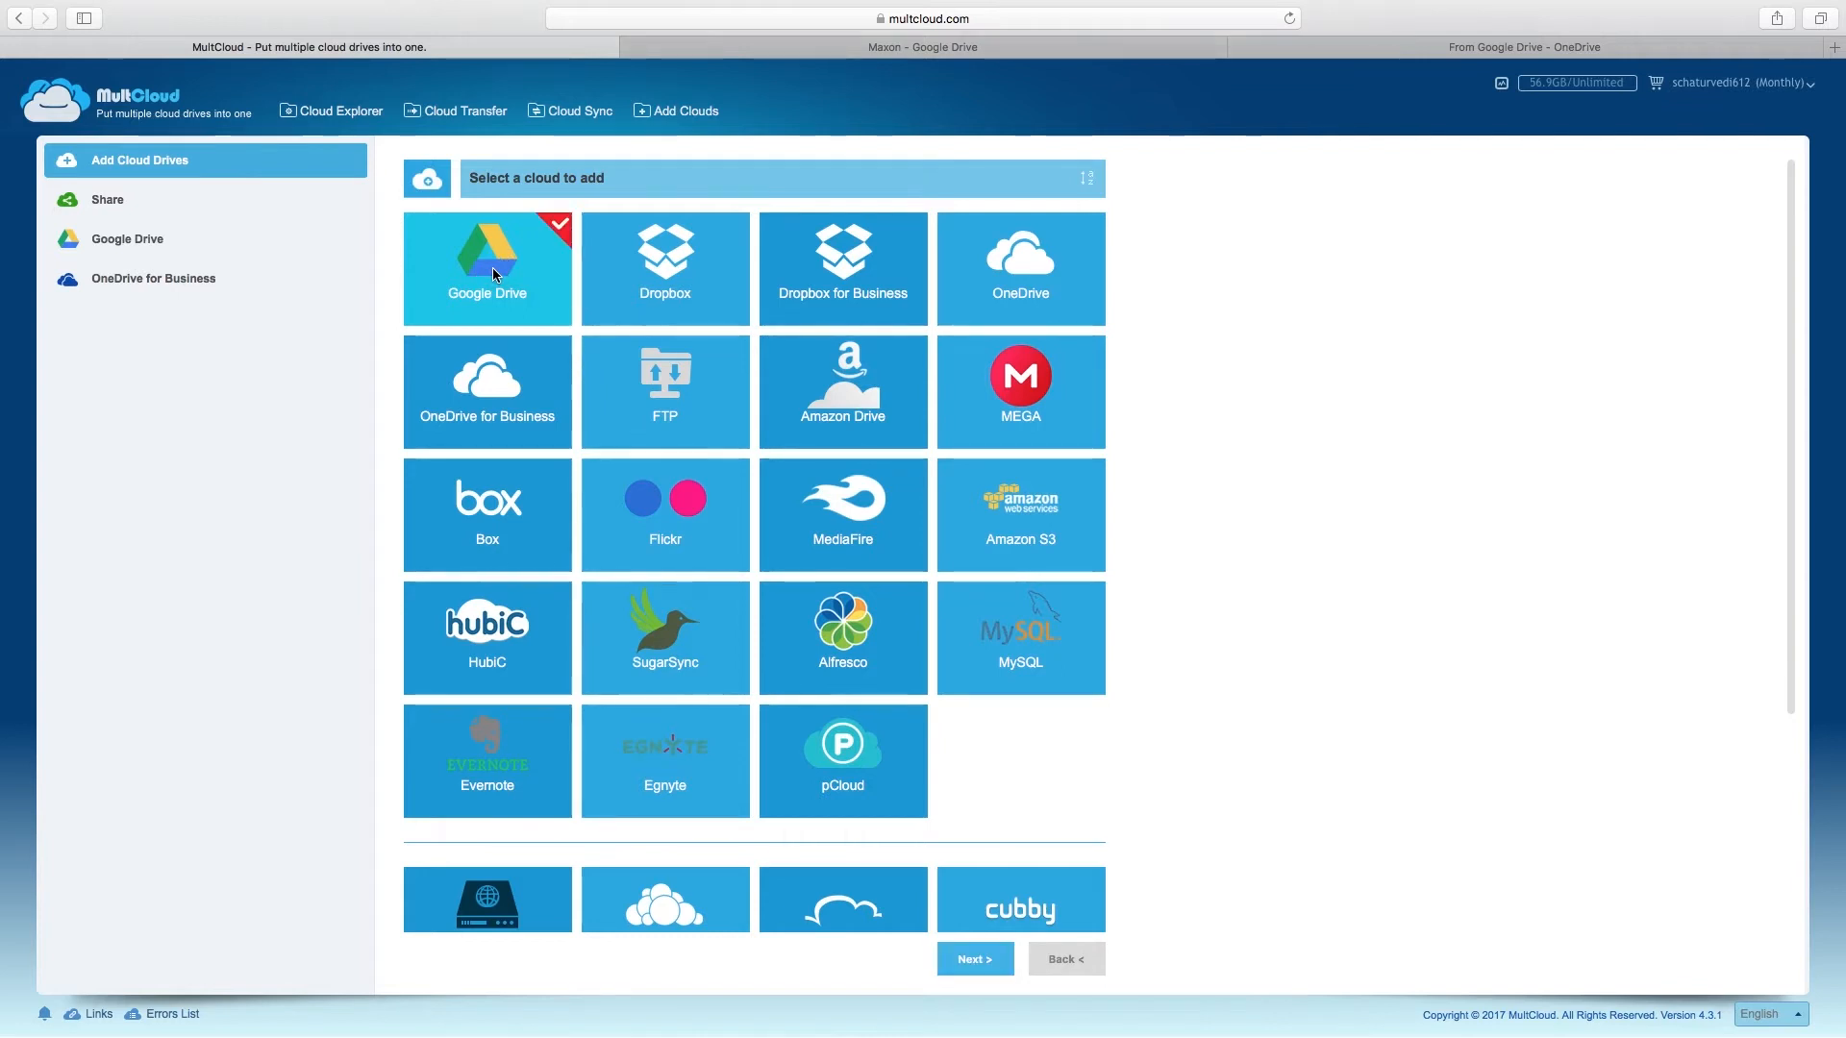
click(975, 958)
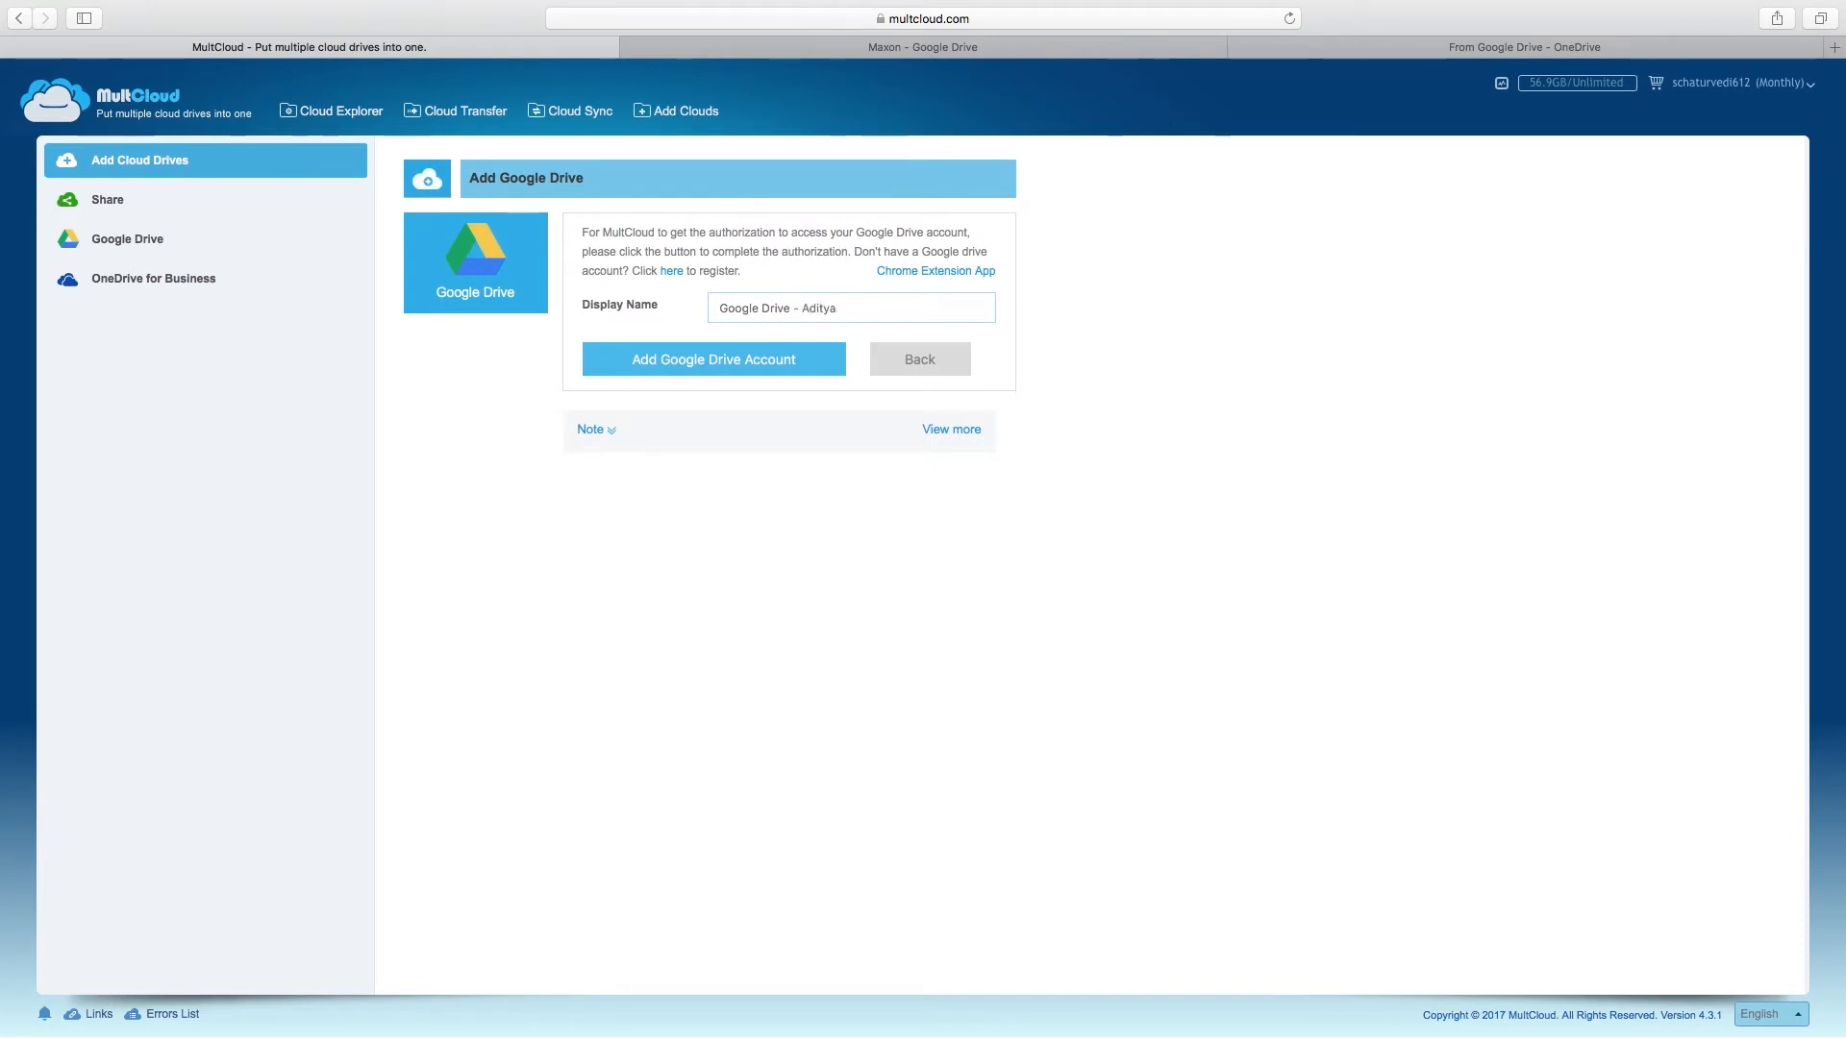
click(767, 363)
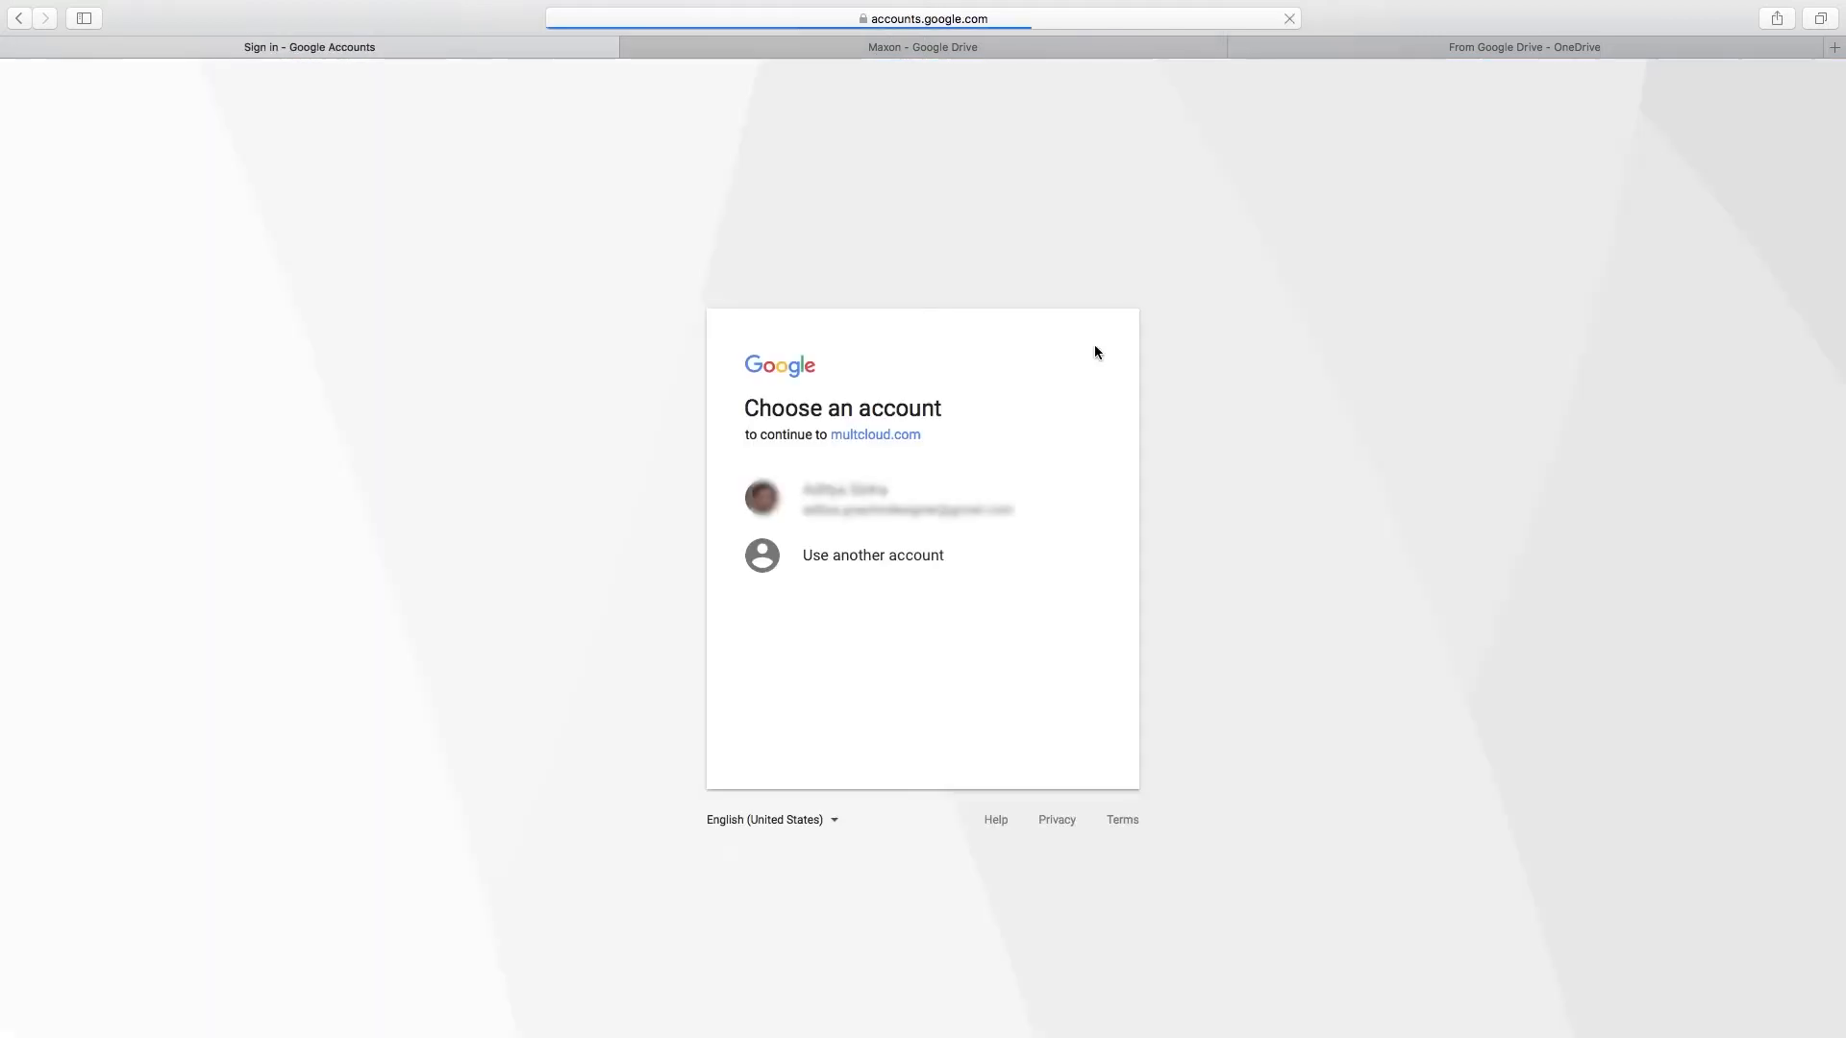
click(923, 518)
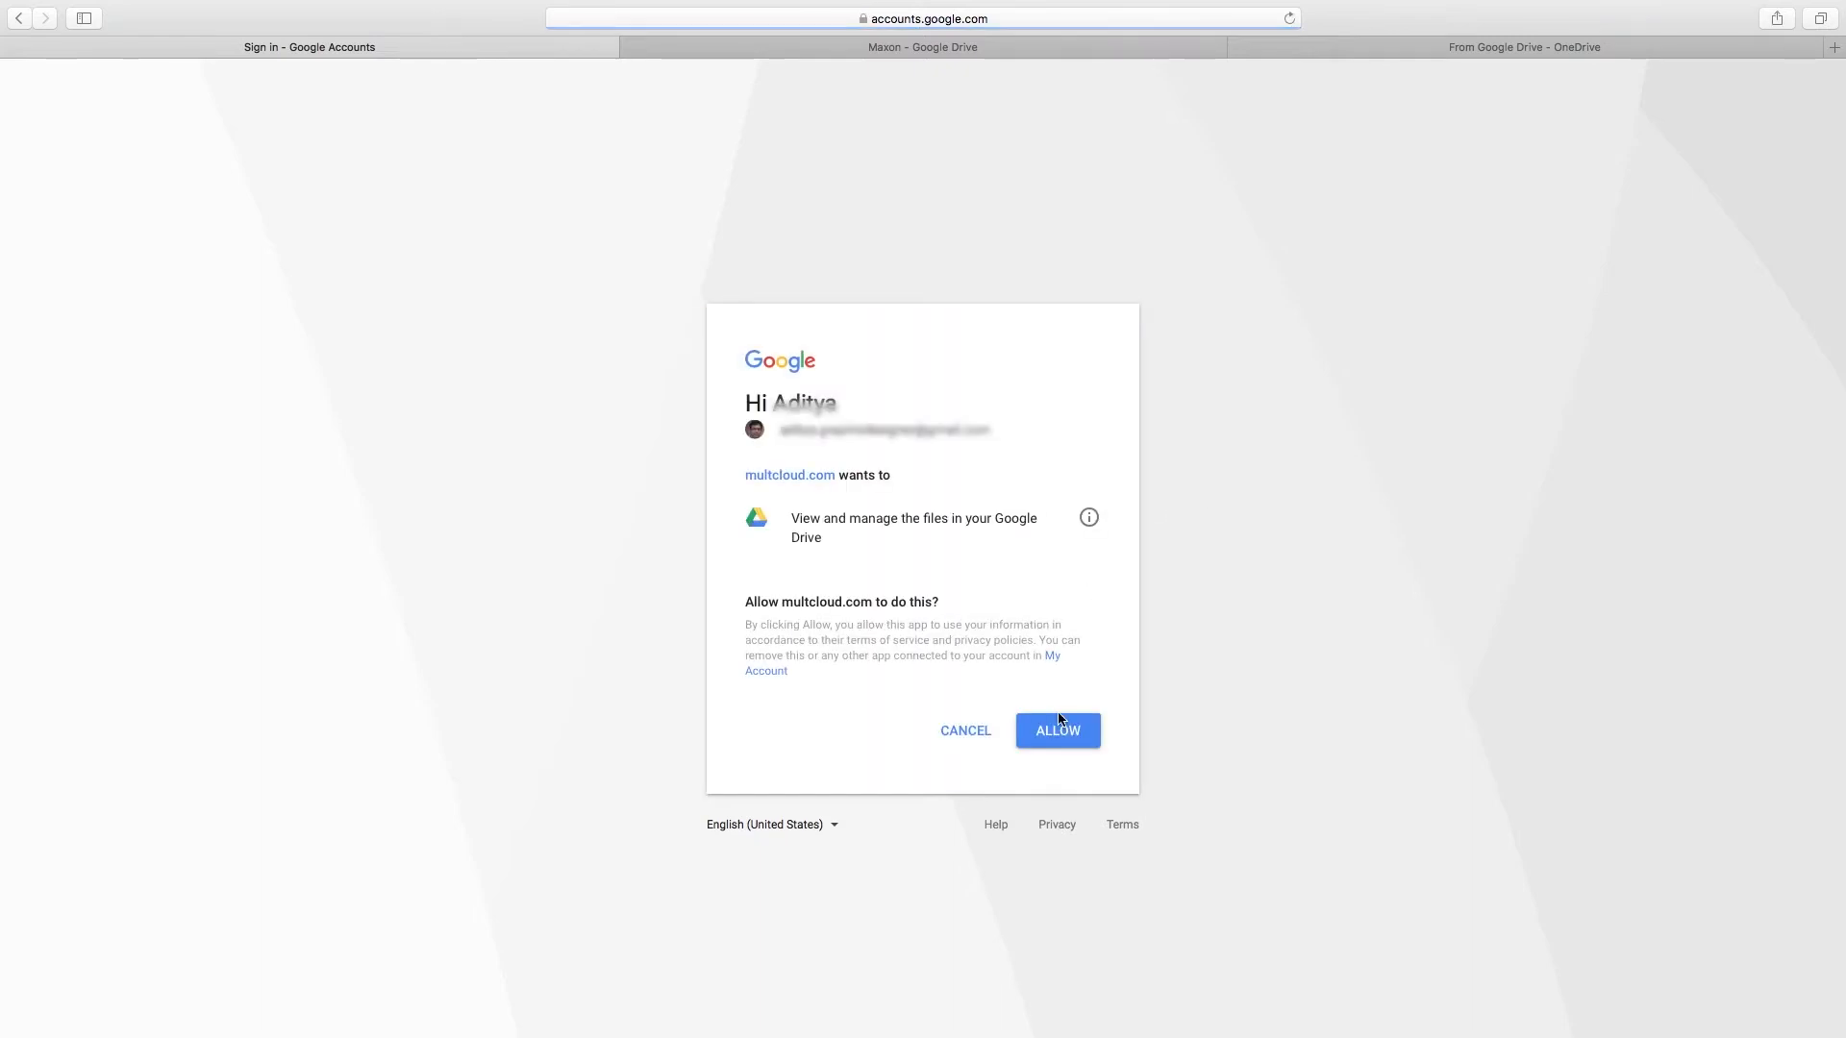
click(1060, 726)
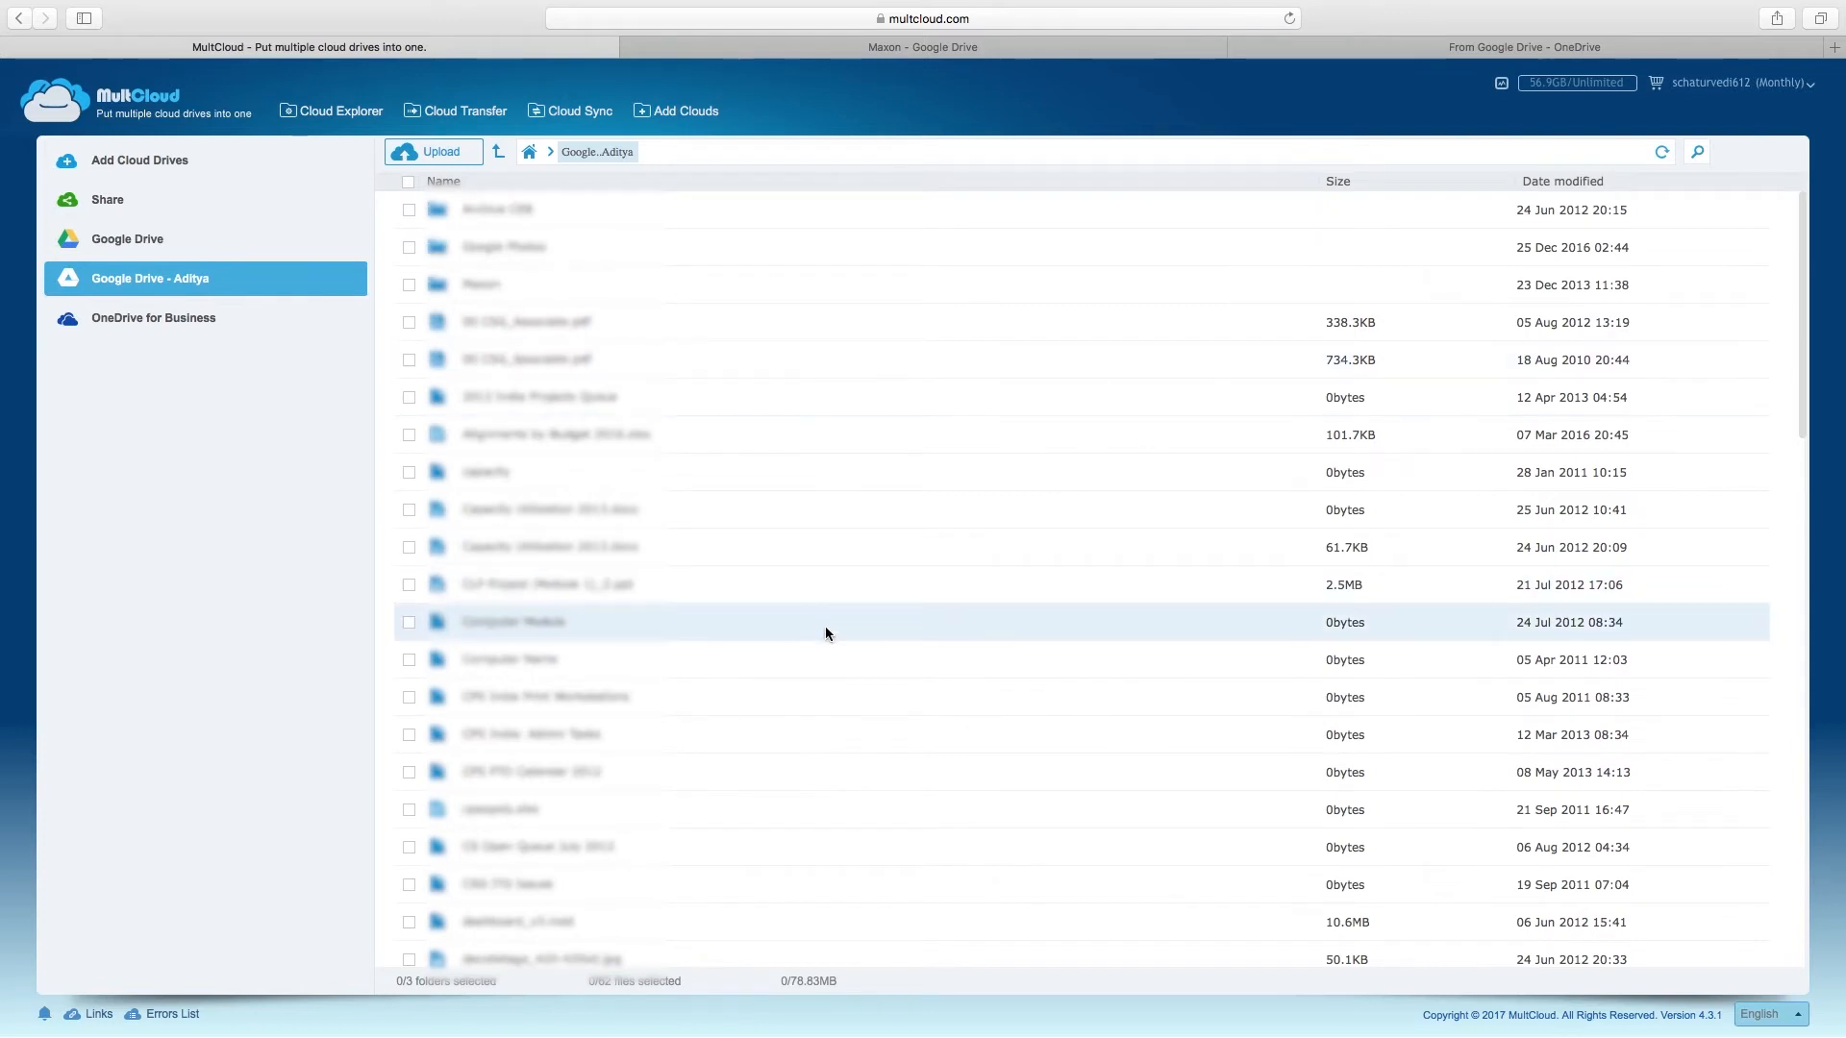
- Look through the newly added Google Drive's file list and select the Maxon folder
scroll(824, 628, down, 15)
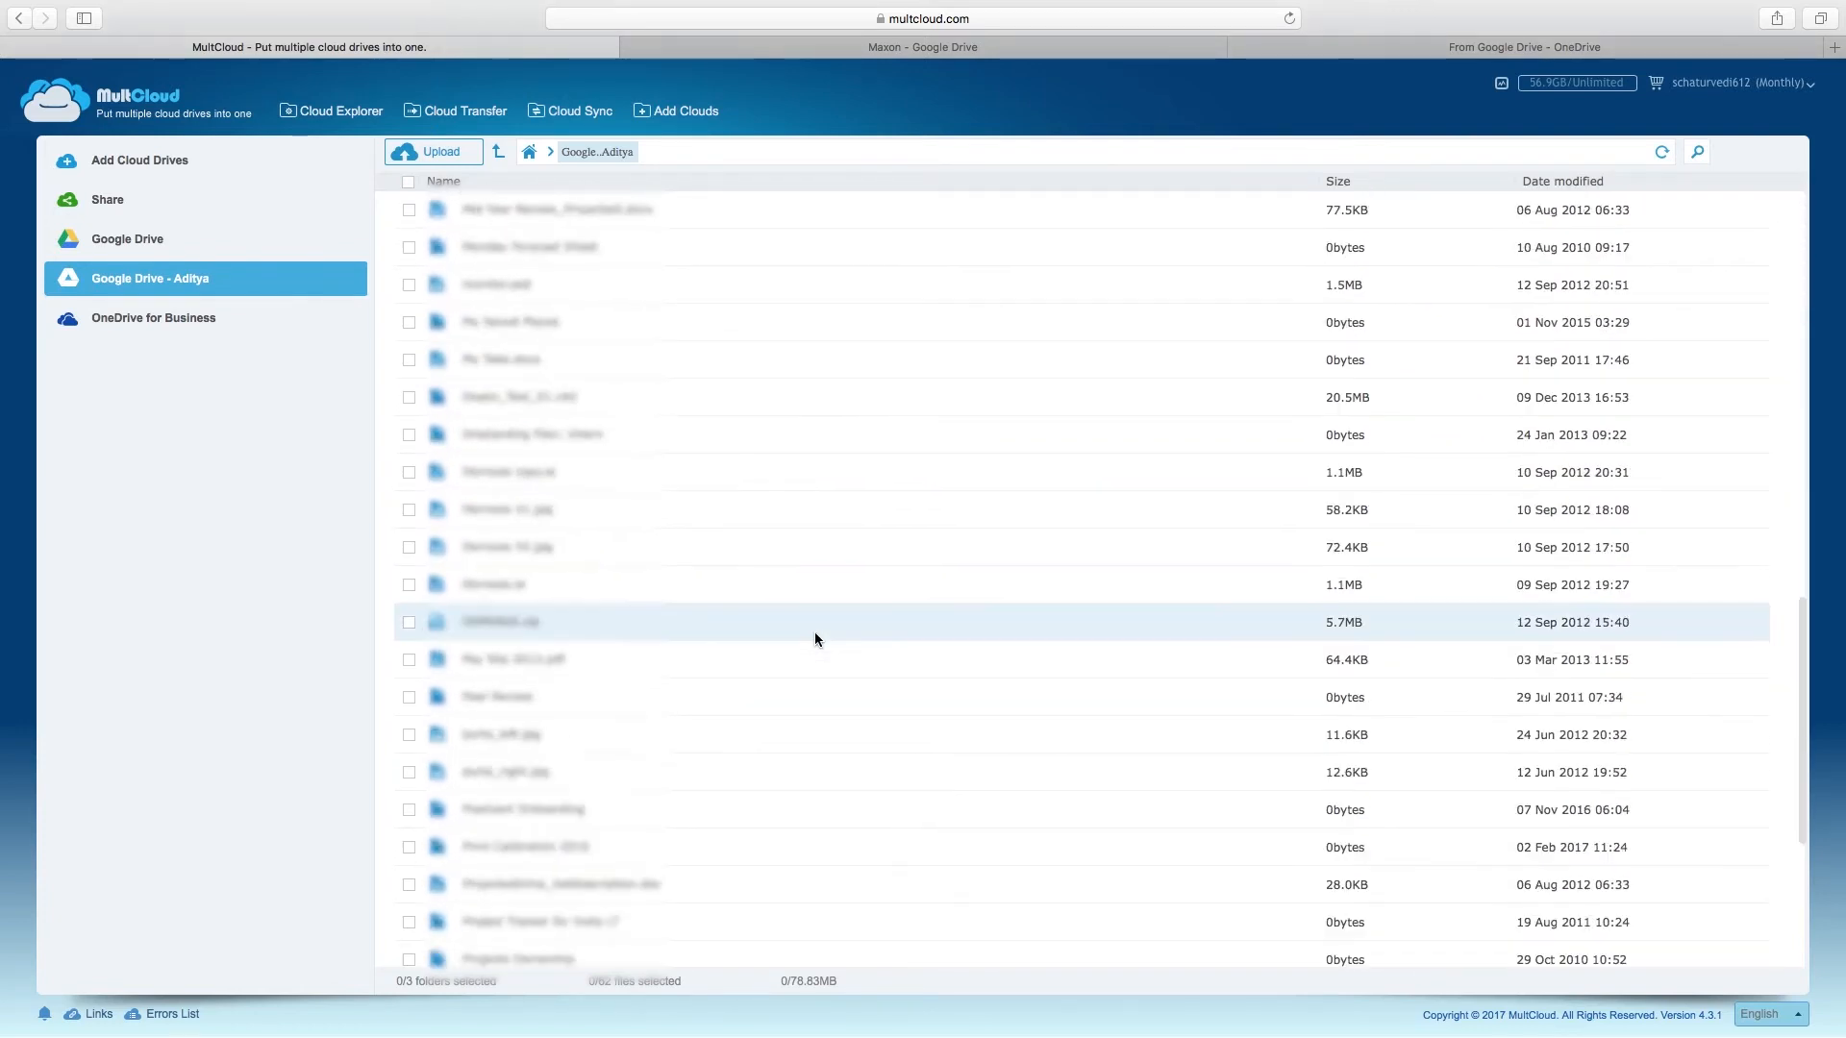
scroll(815, 640, up, 15)
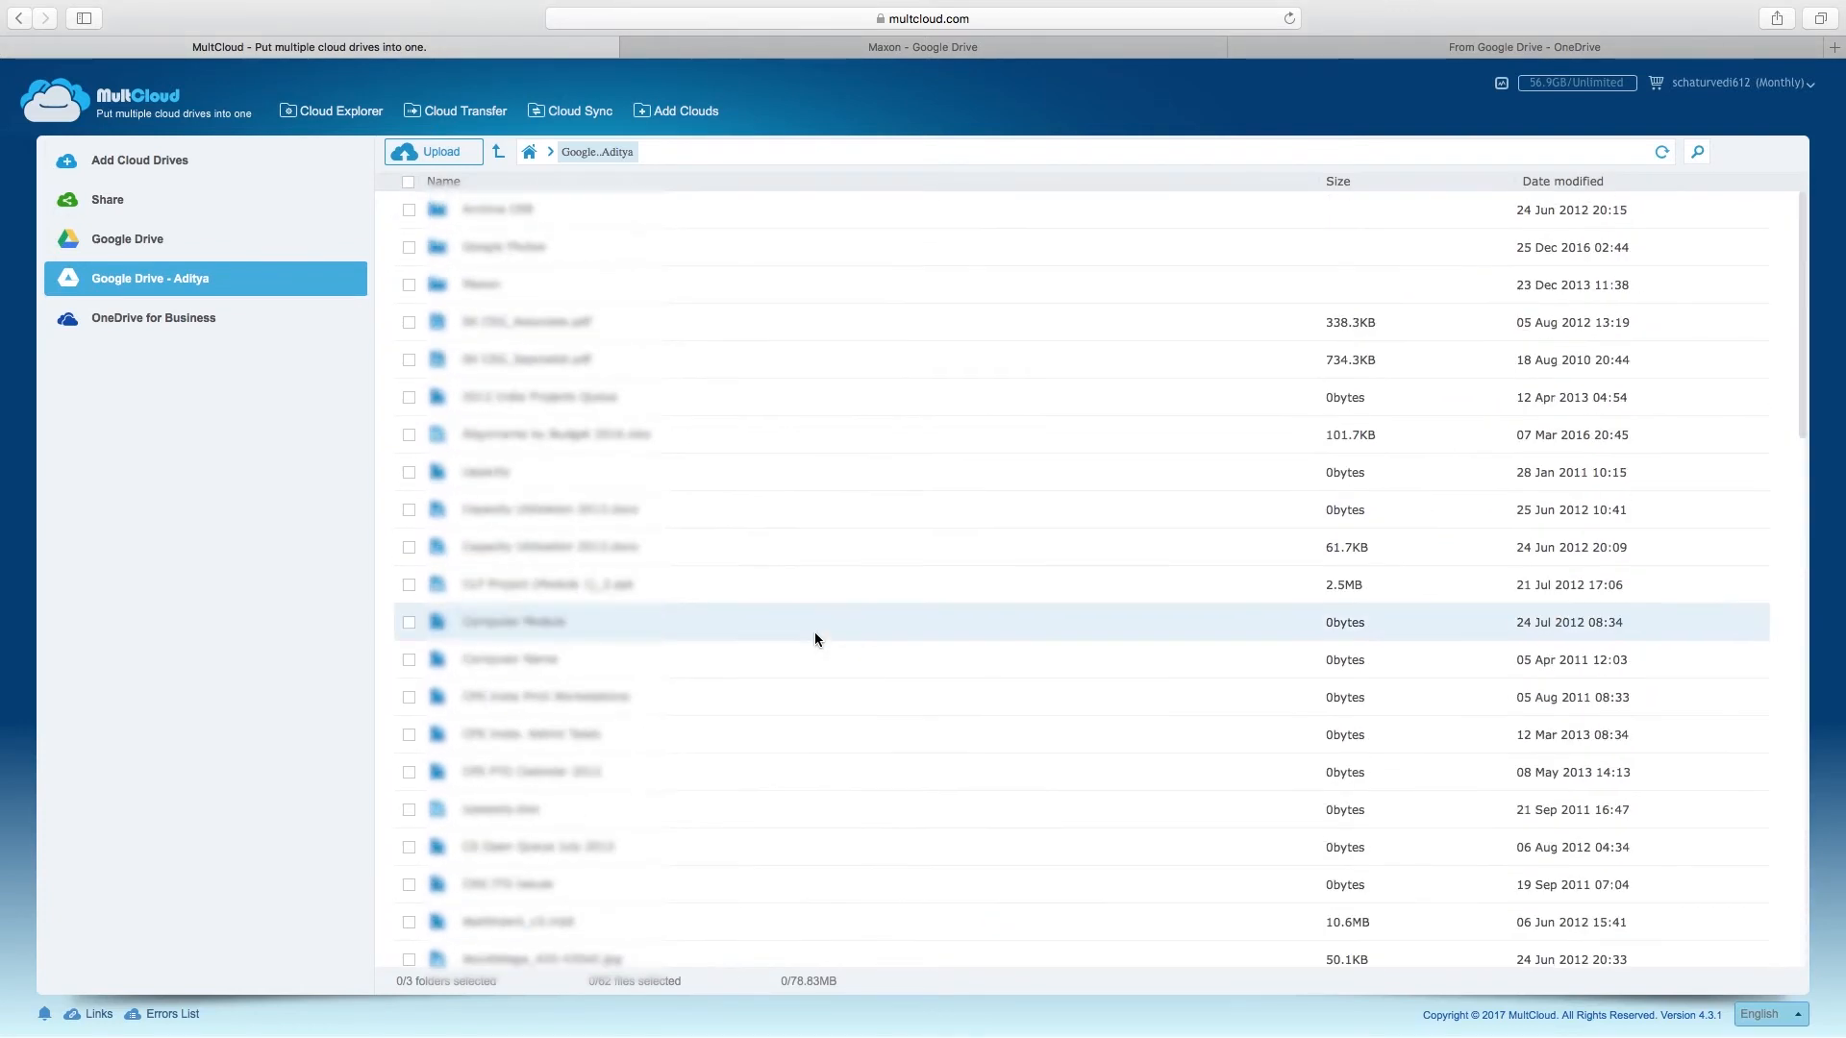
click(484, 288)
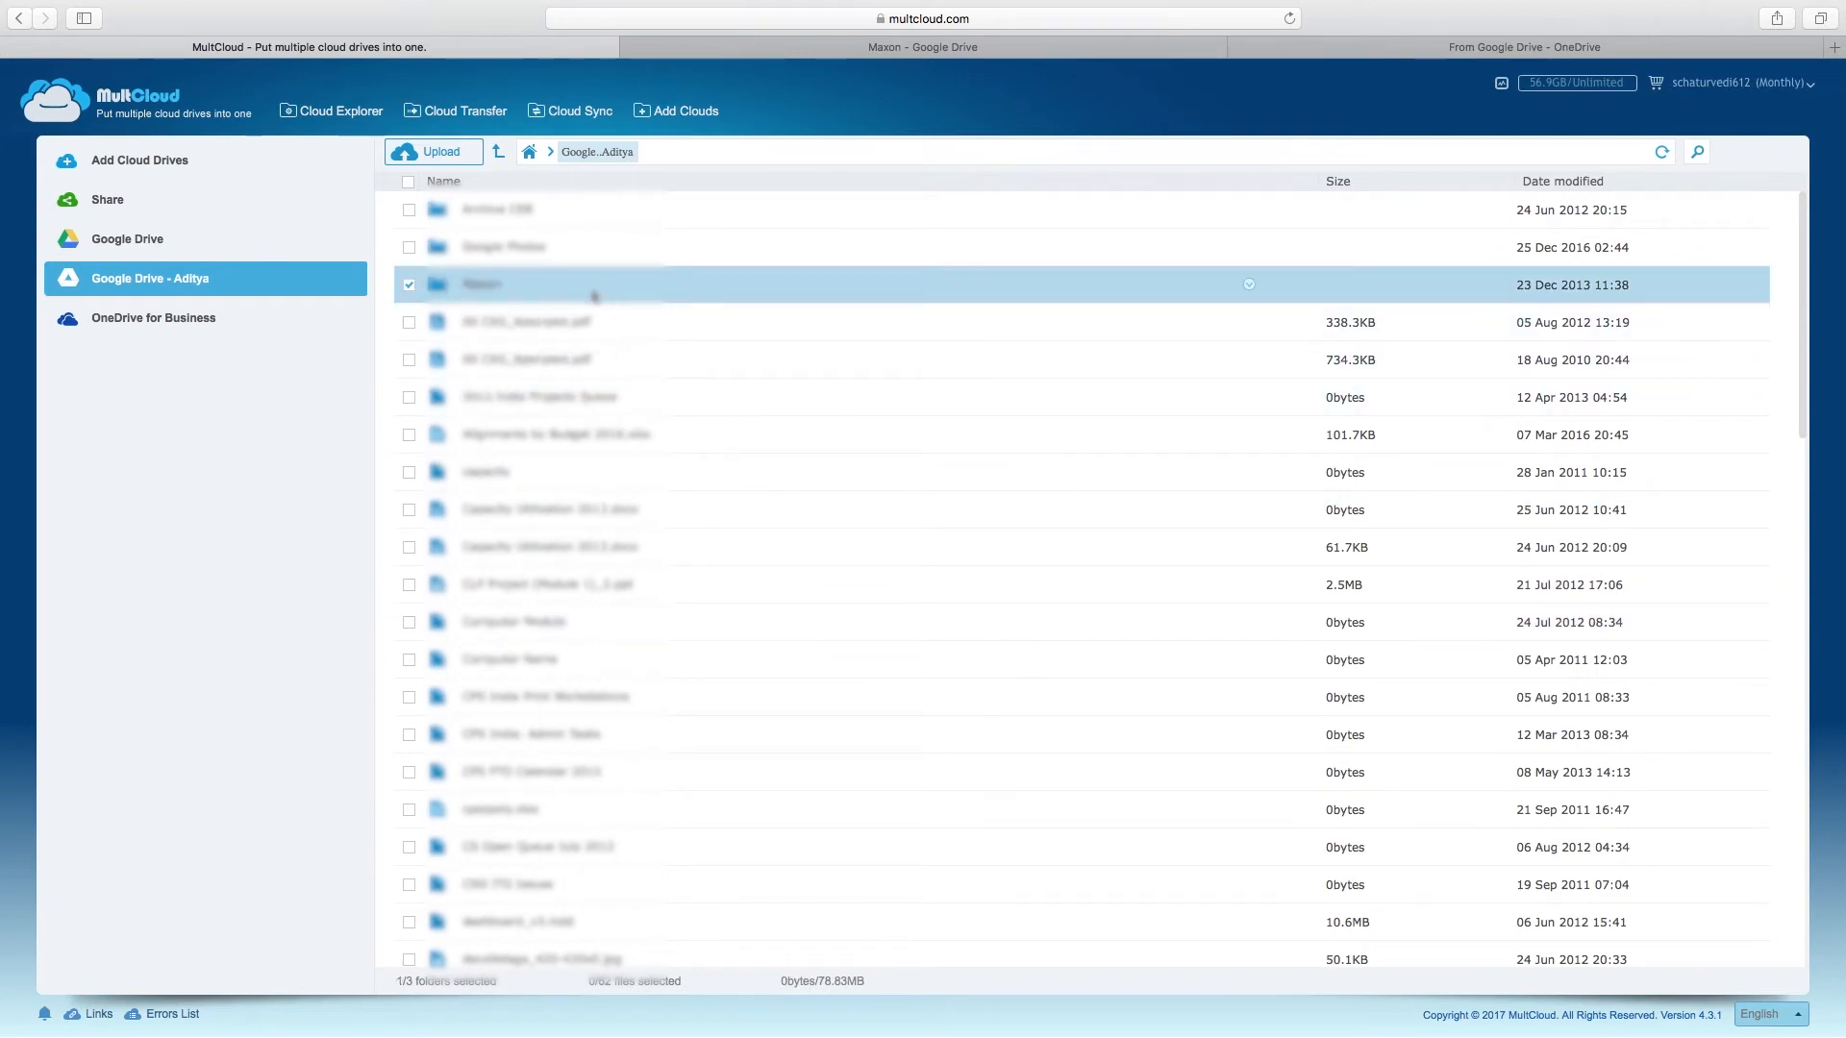
- Add a personal OneDrive account to MultCloud, with the owner's first name appended to its display name, and grant the requested permissions
click(144, 163)
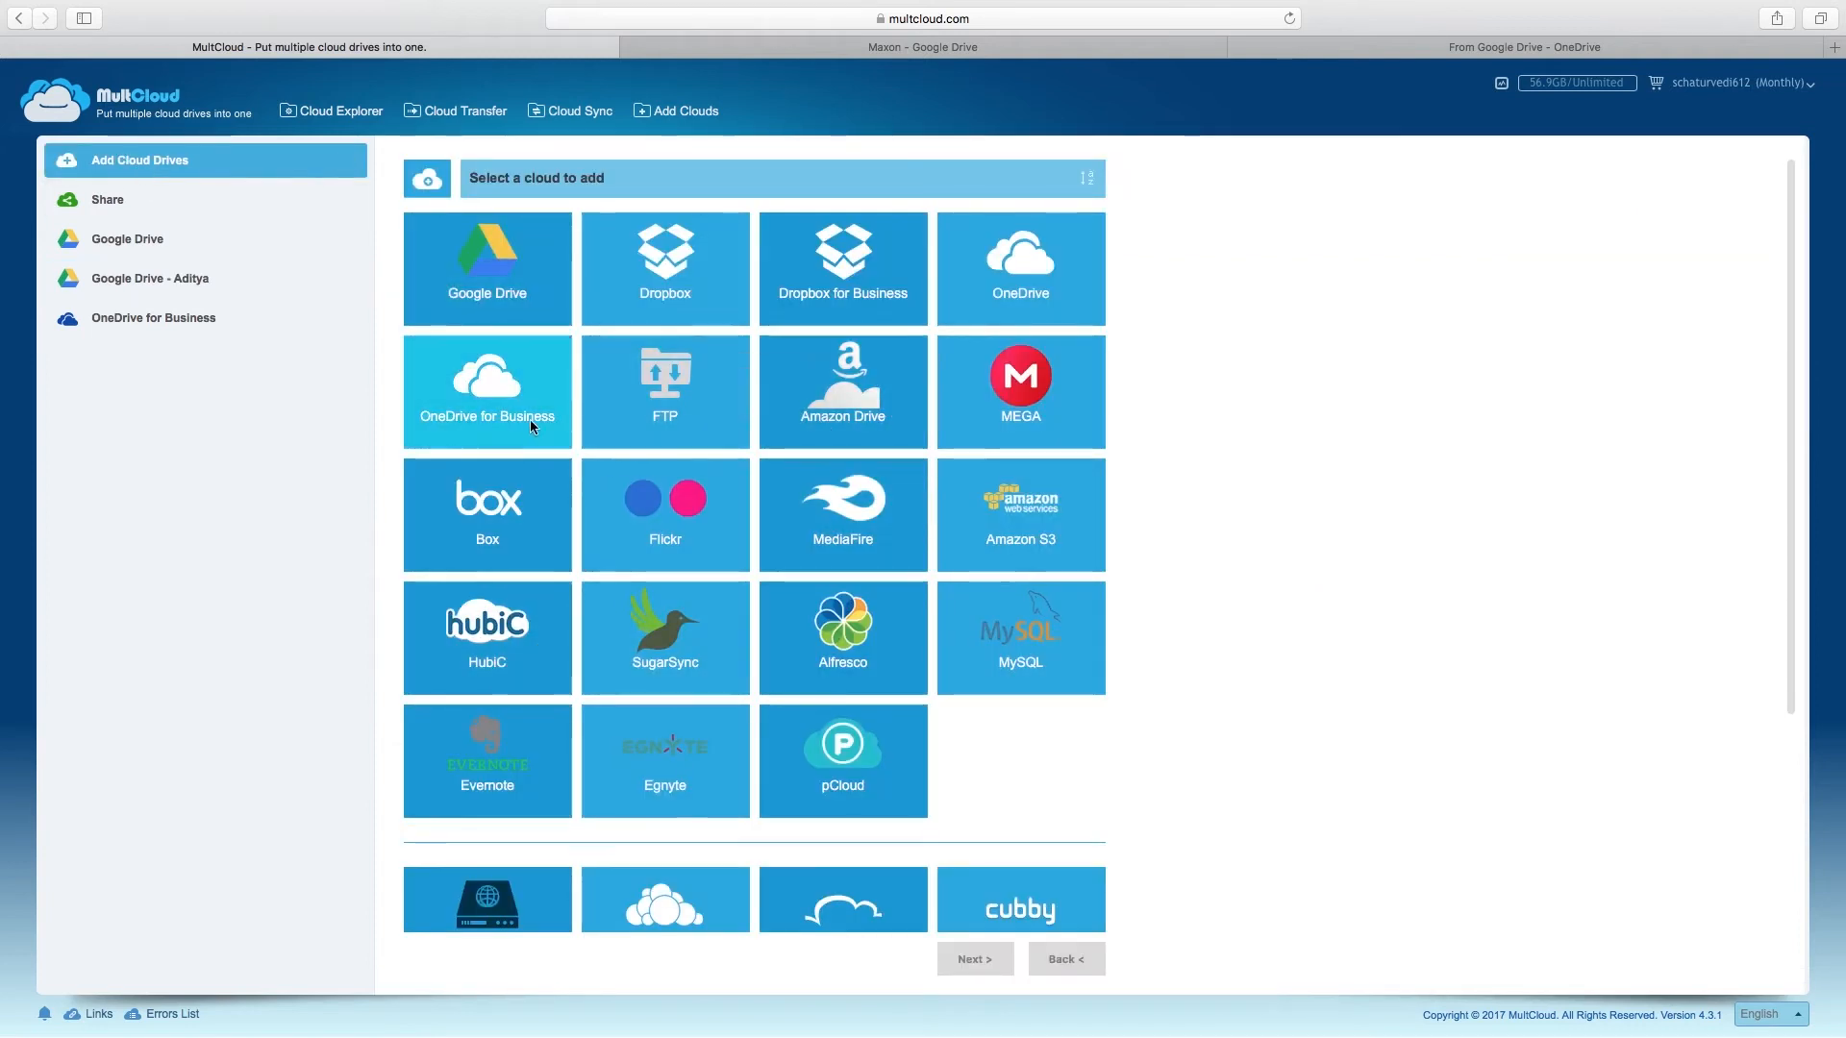
click(1029, 273)
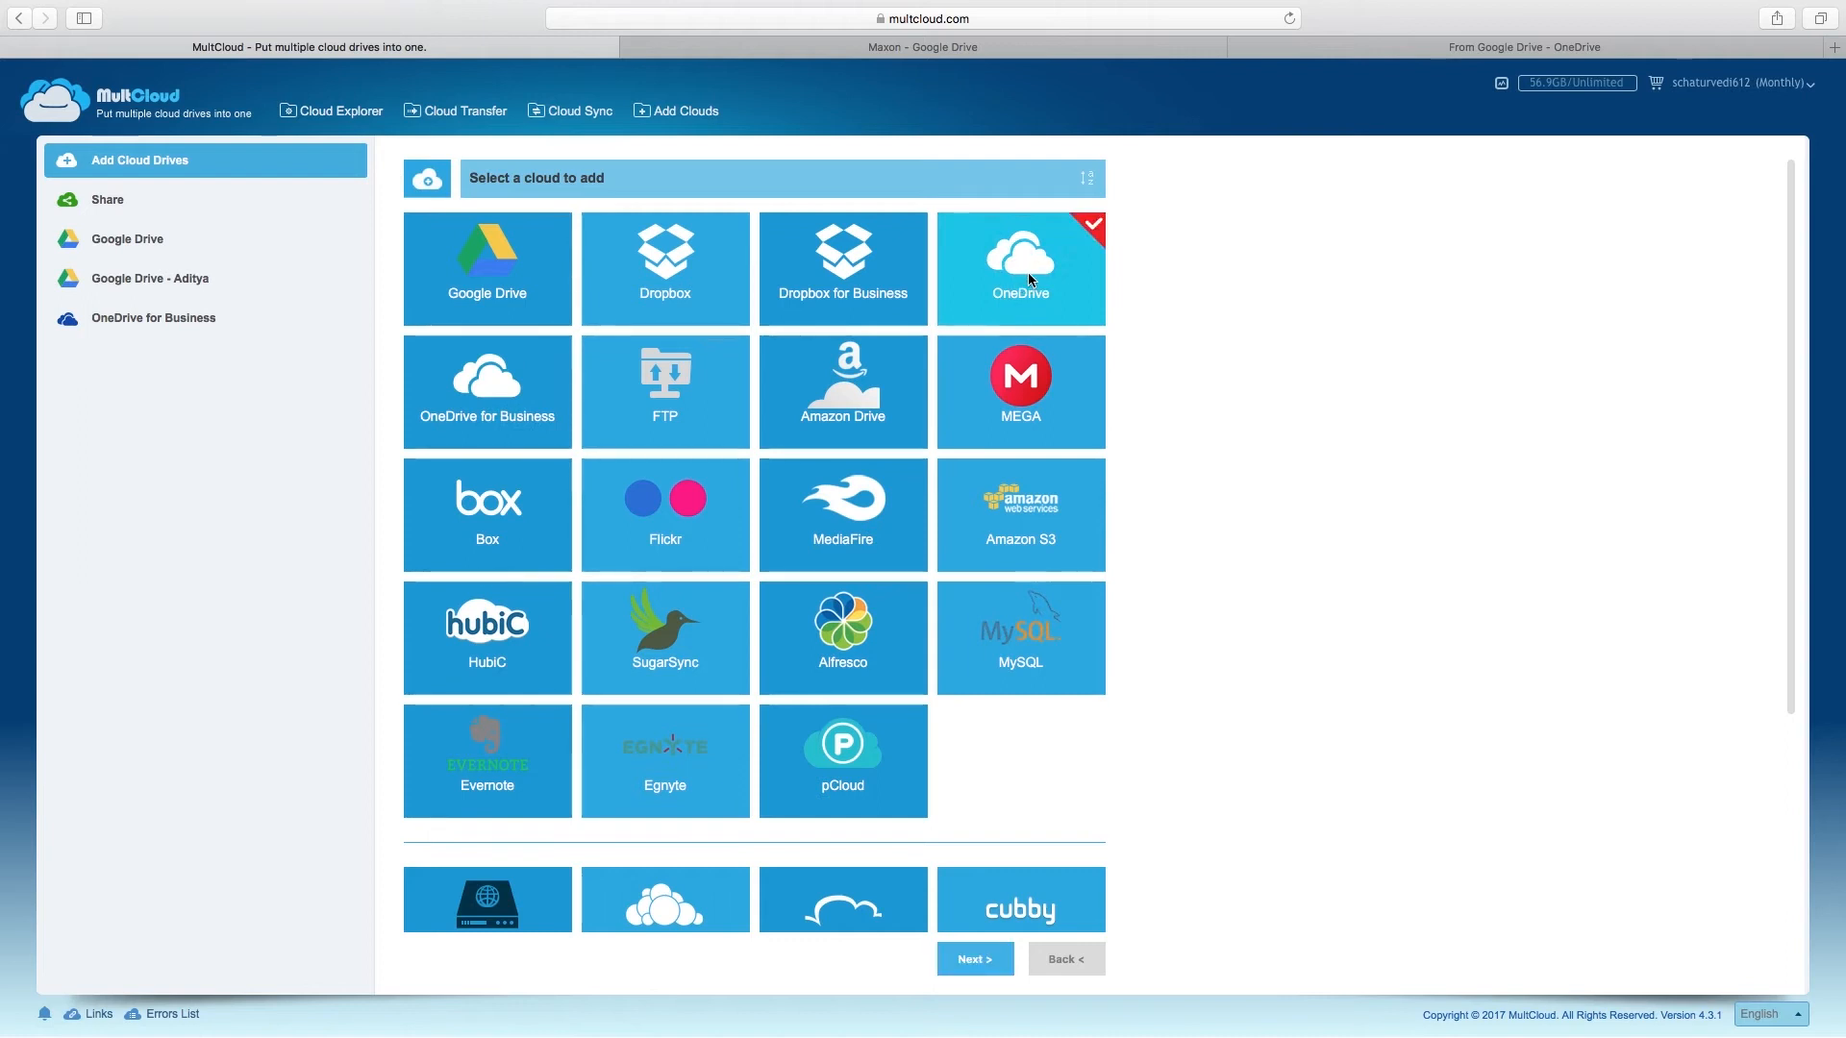
click(1000, 967)
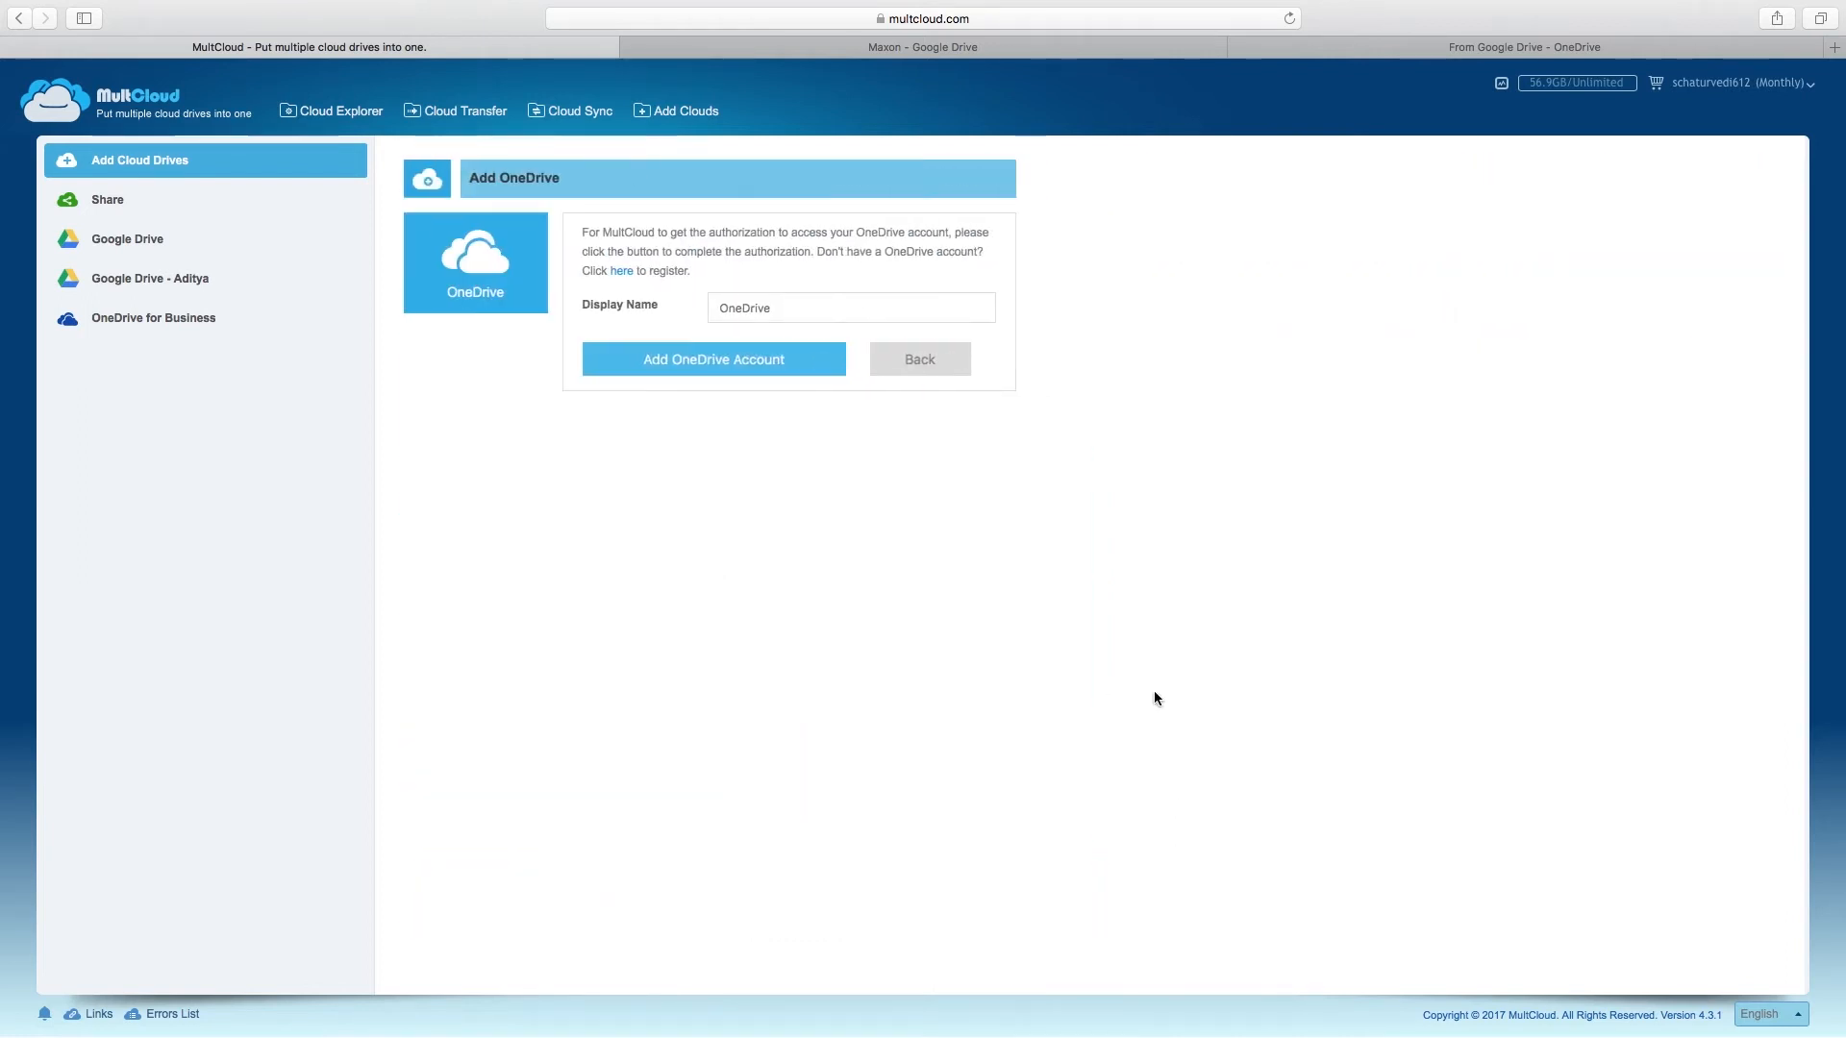
click(807, 306)
text(- Aditya)
click(629, 371)
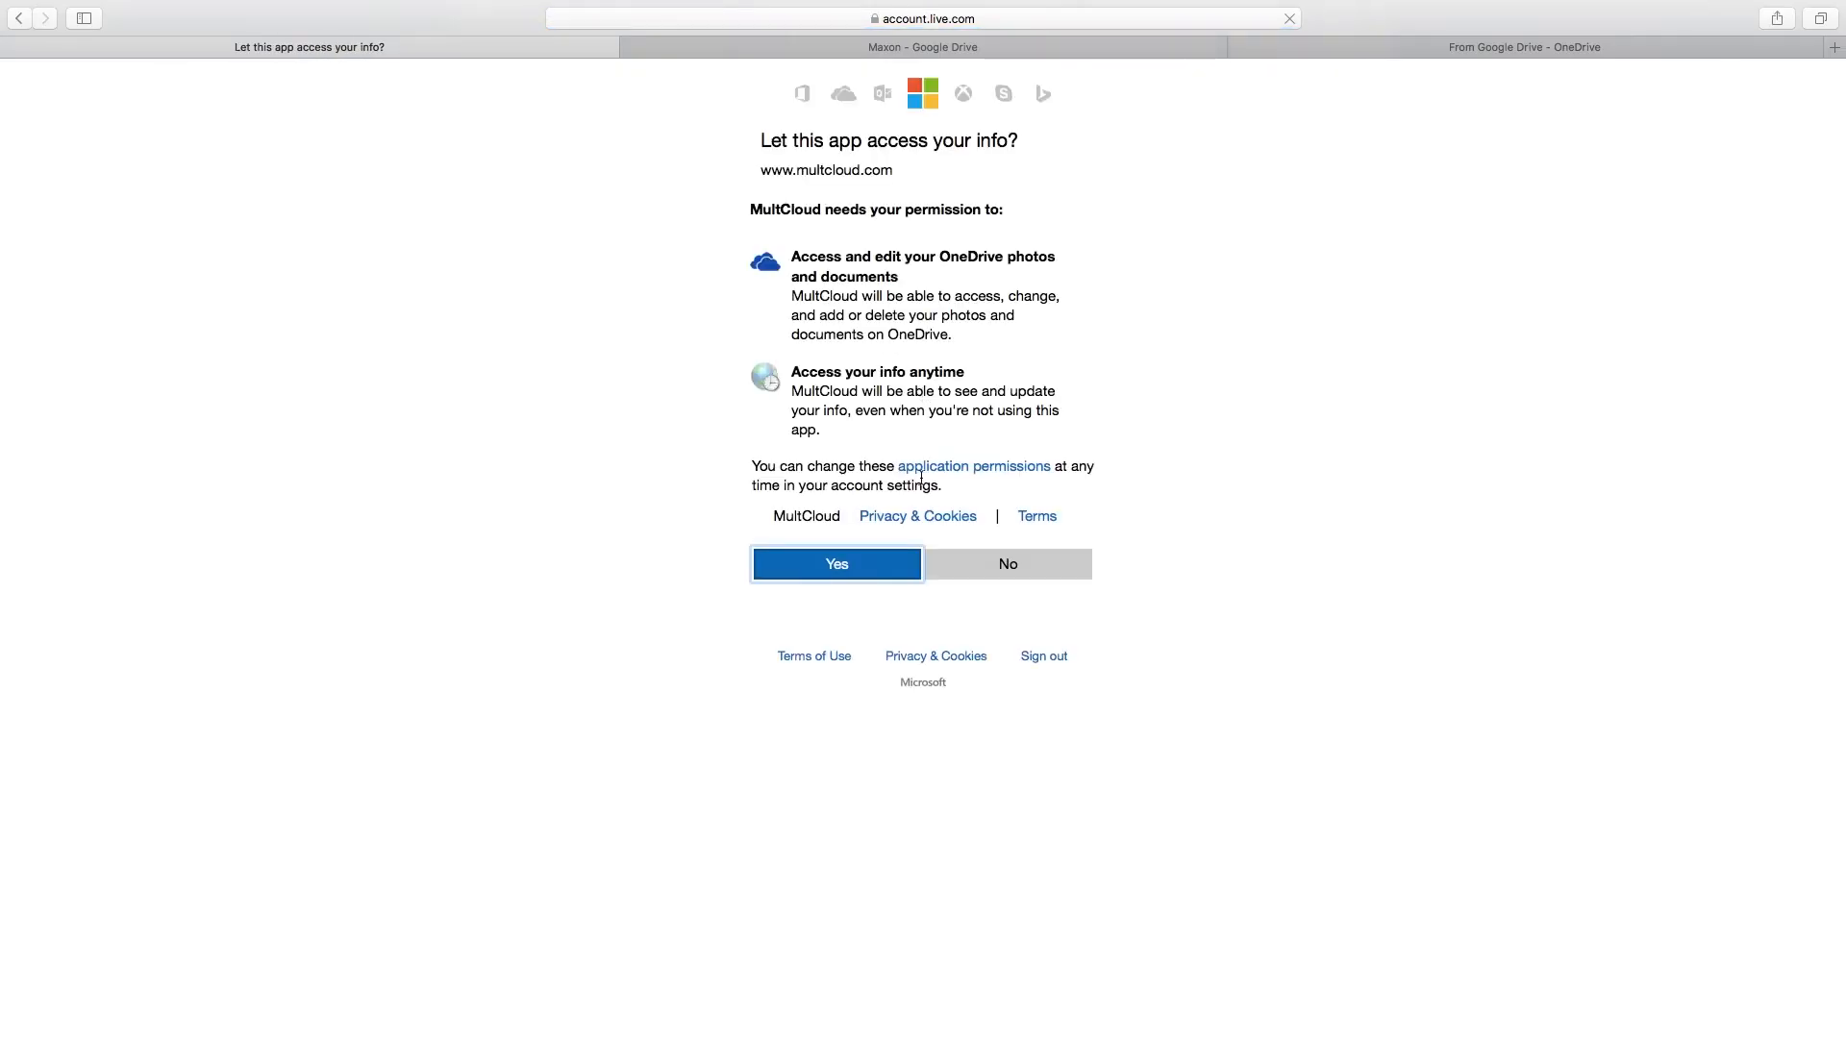
click(856, 572)
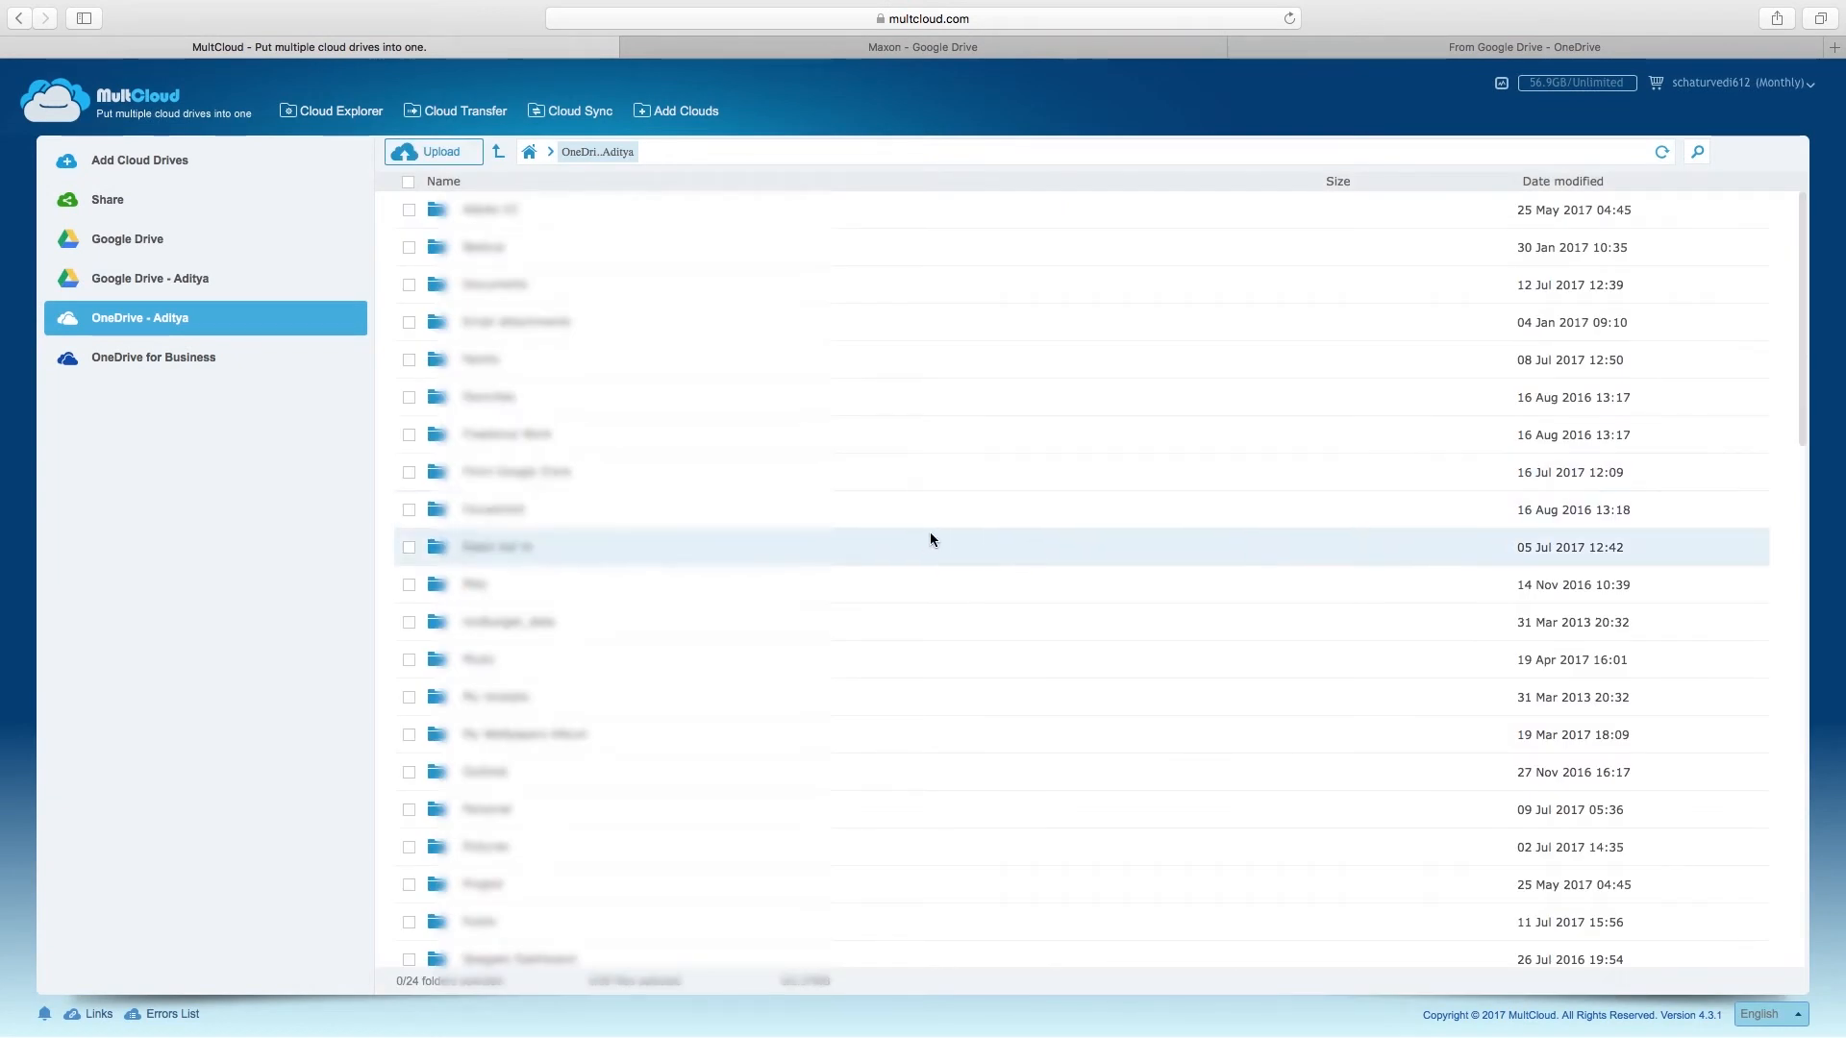
- Look through the added OneDrive's folders and recheck the Maxon folder in Google Drive before returning to MultCloud
scroll(873, 588, down, 15)
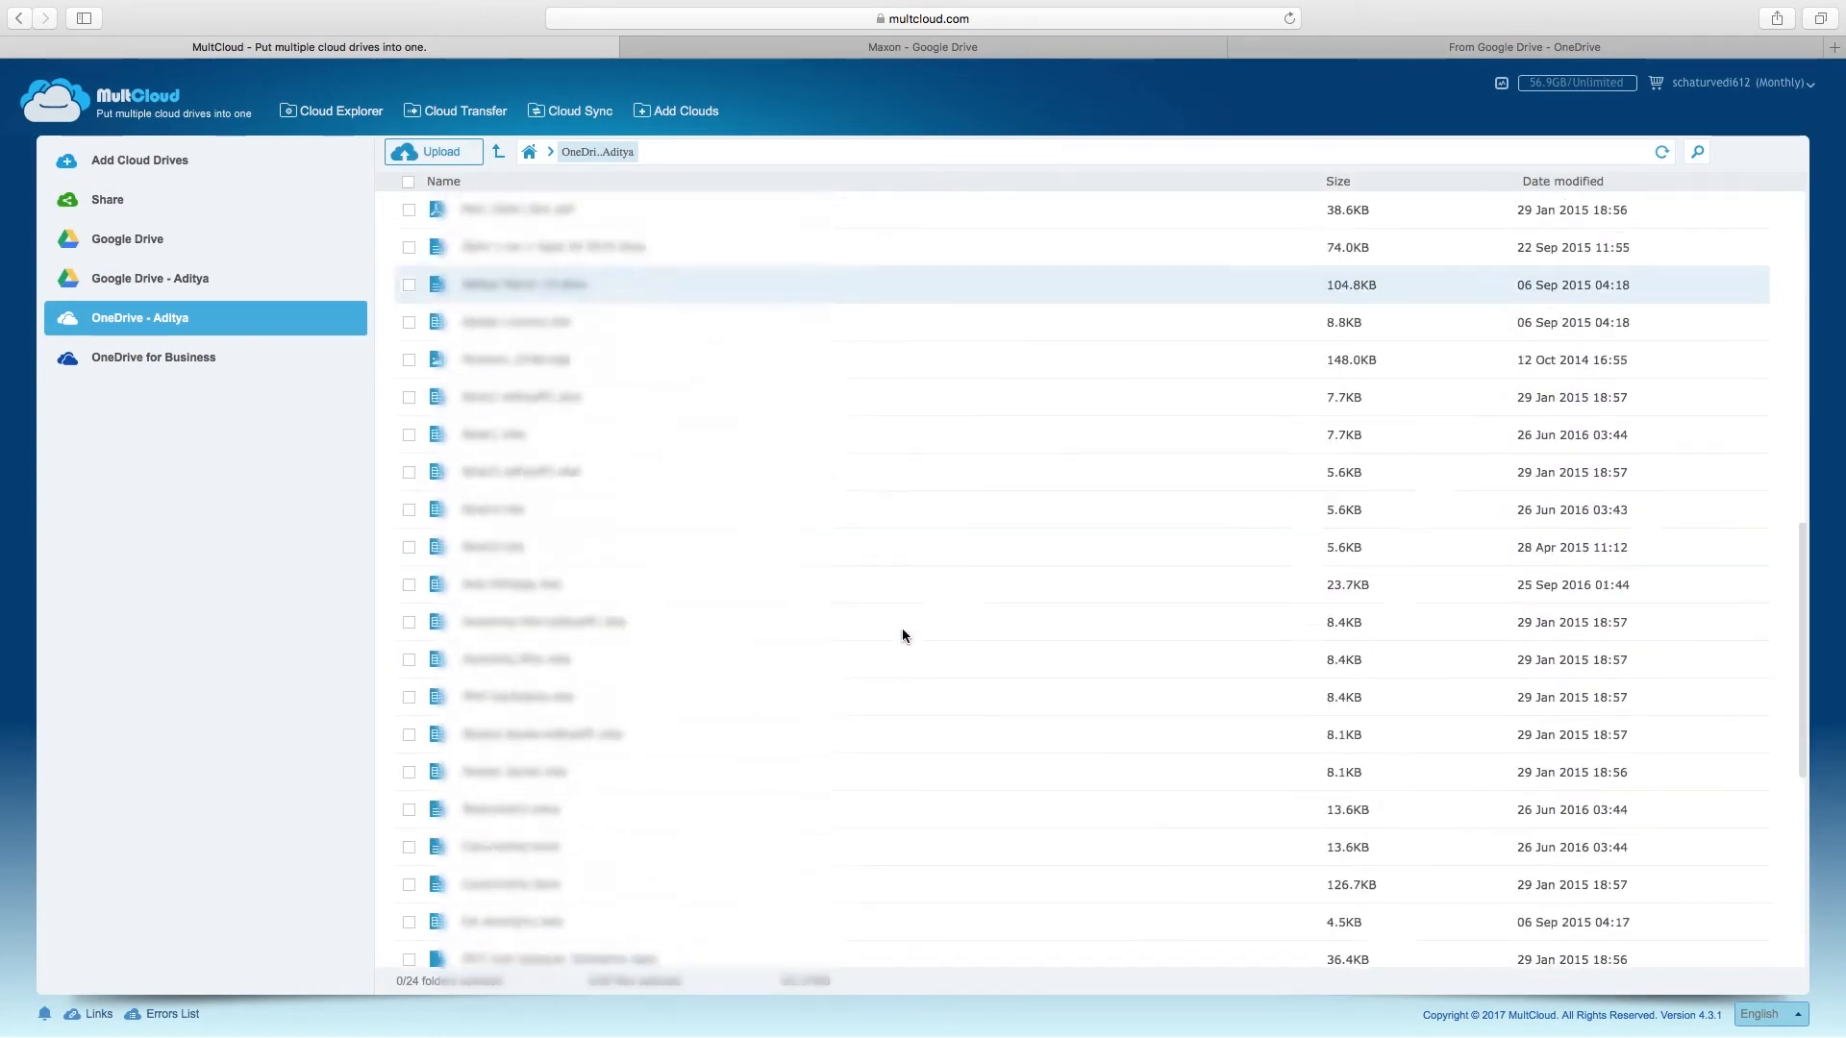
scroll(901, 626, up, 15)
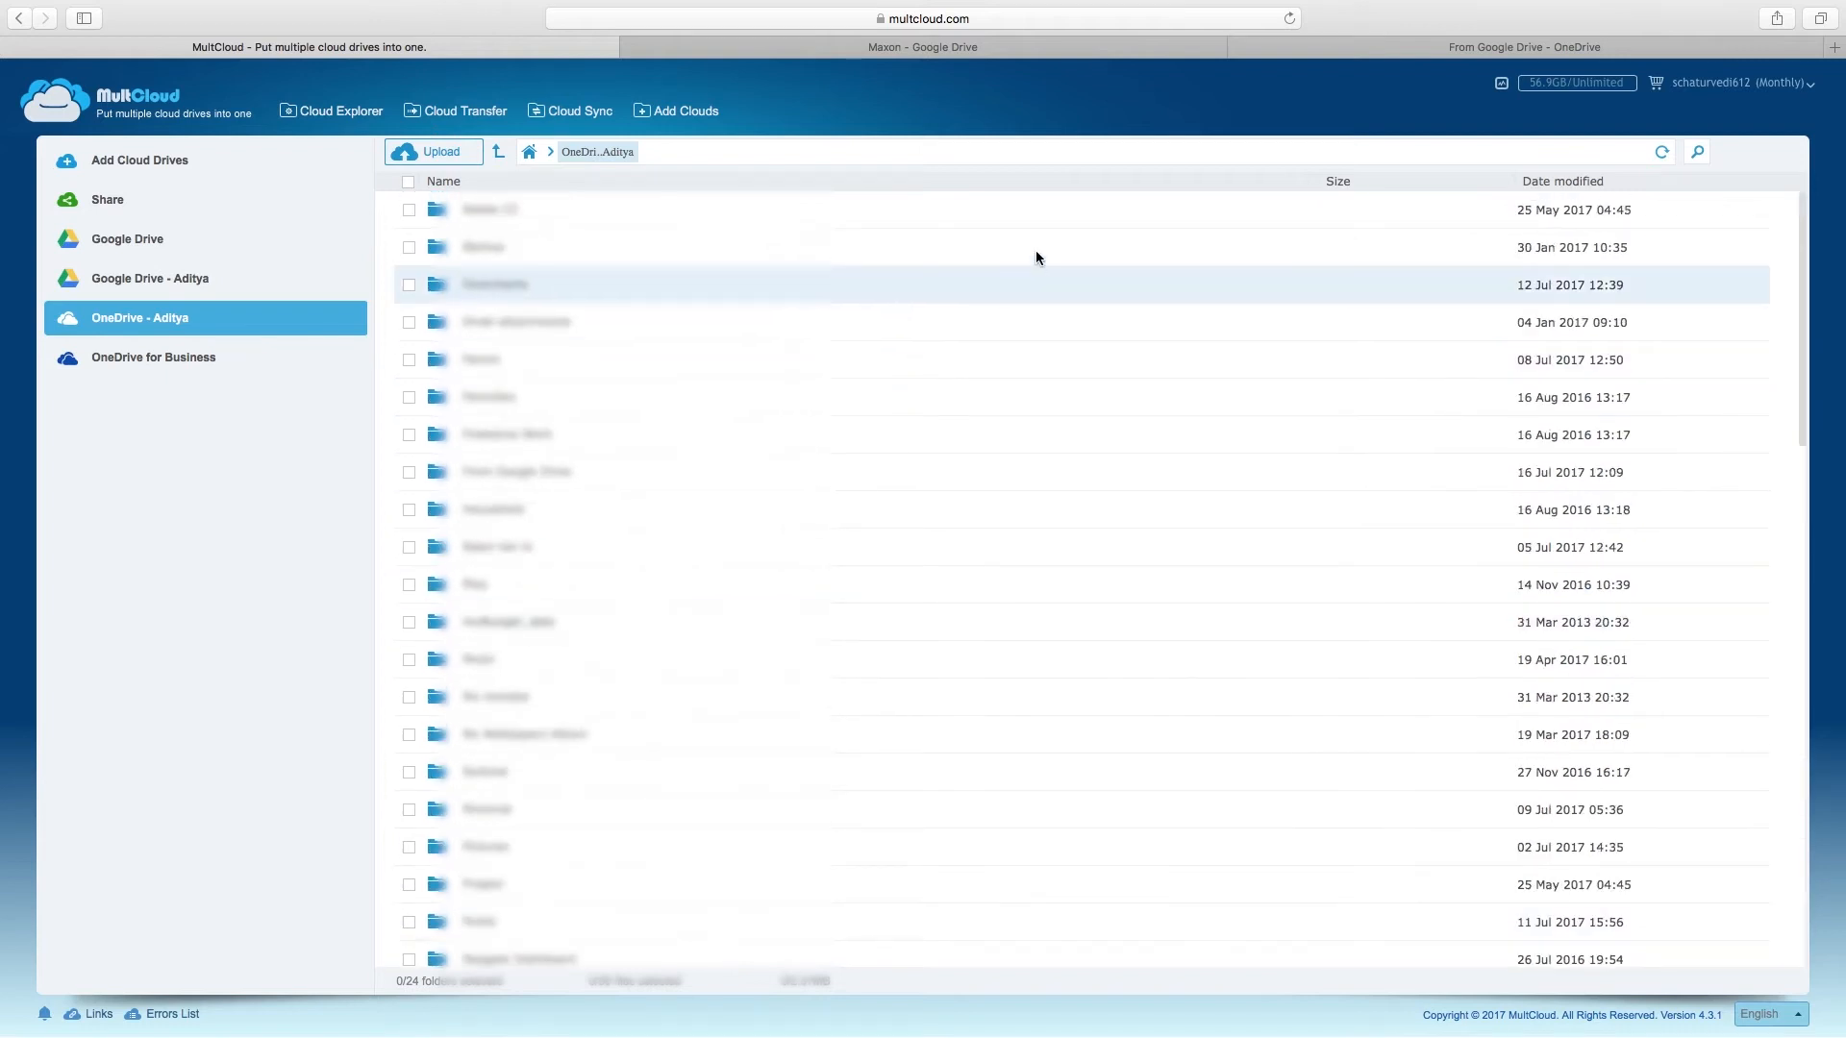
click(1105, 43)
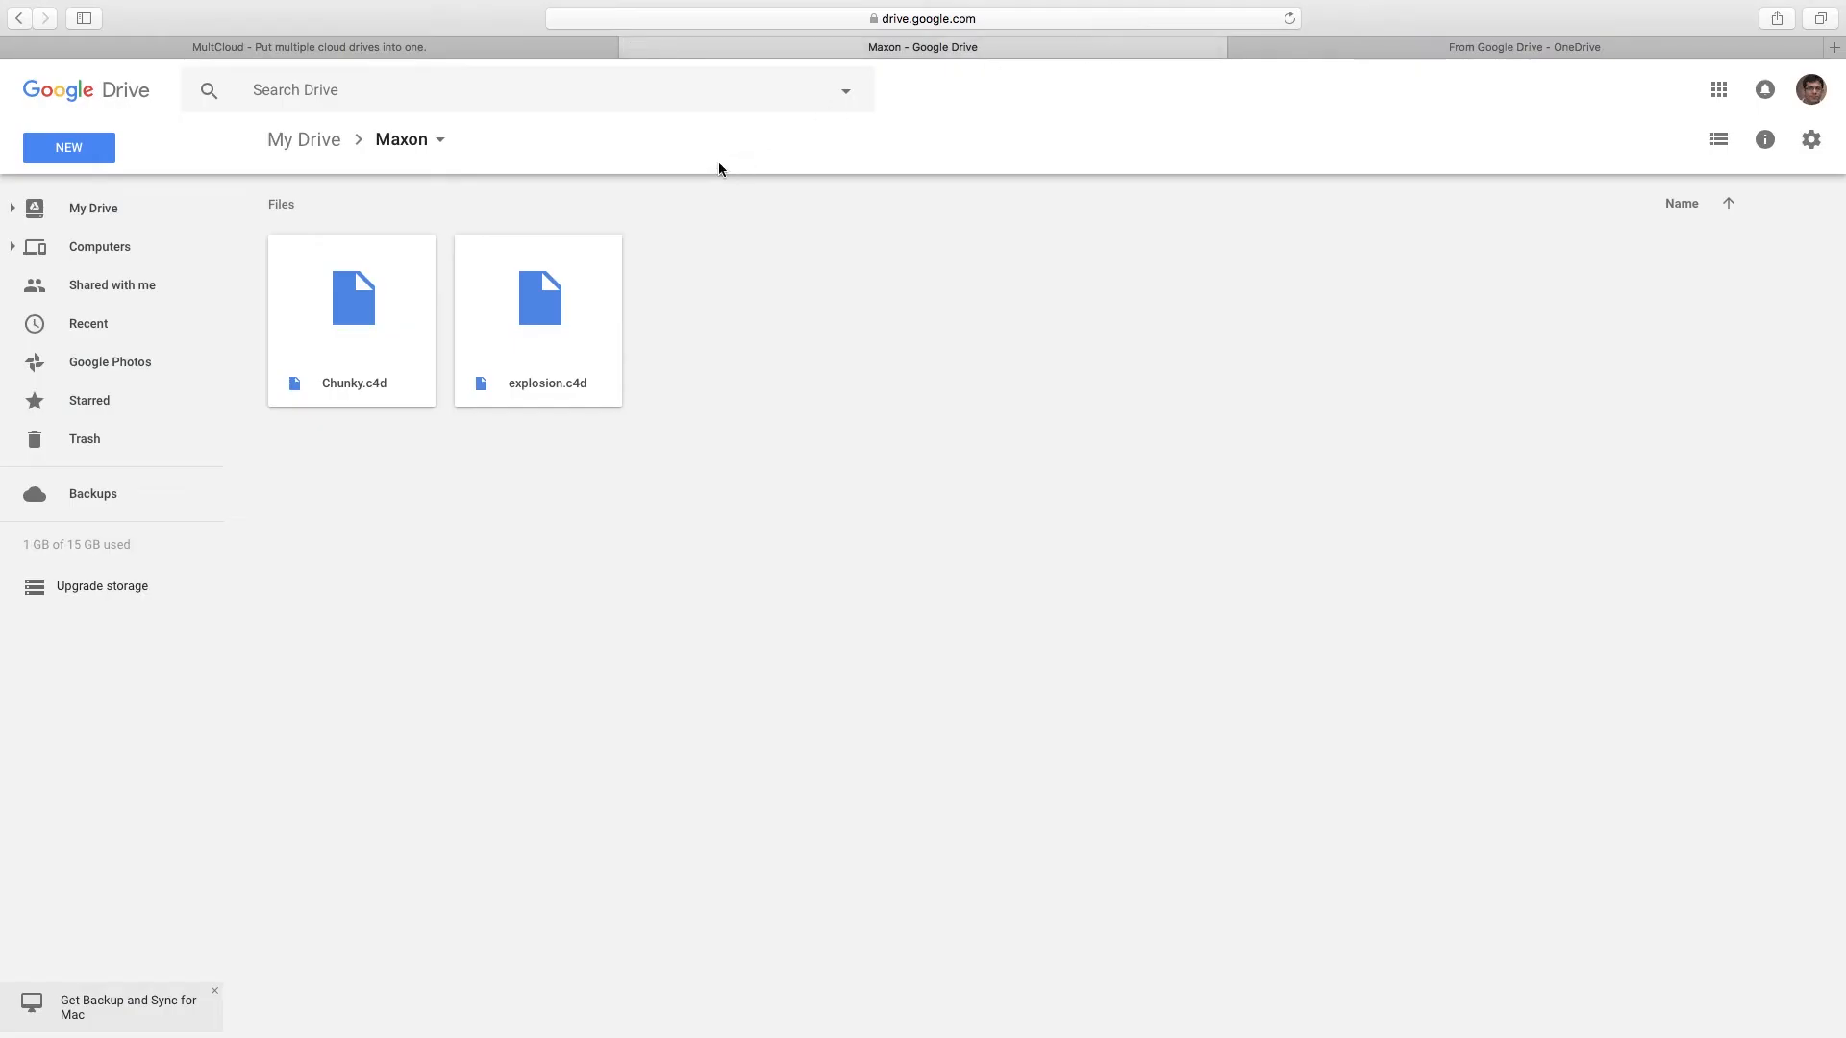
click(259, 52)
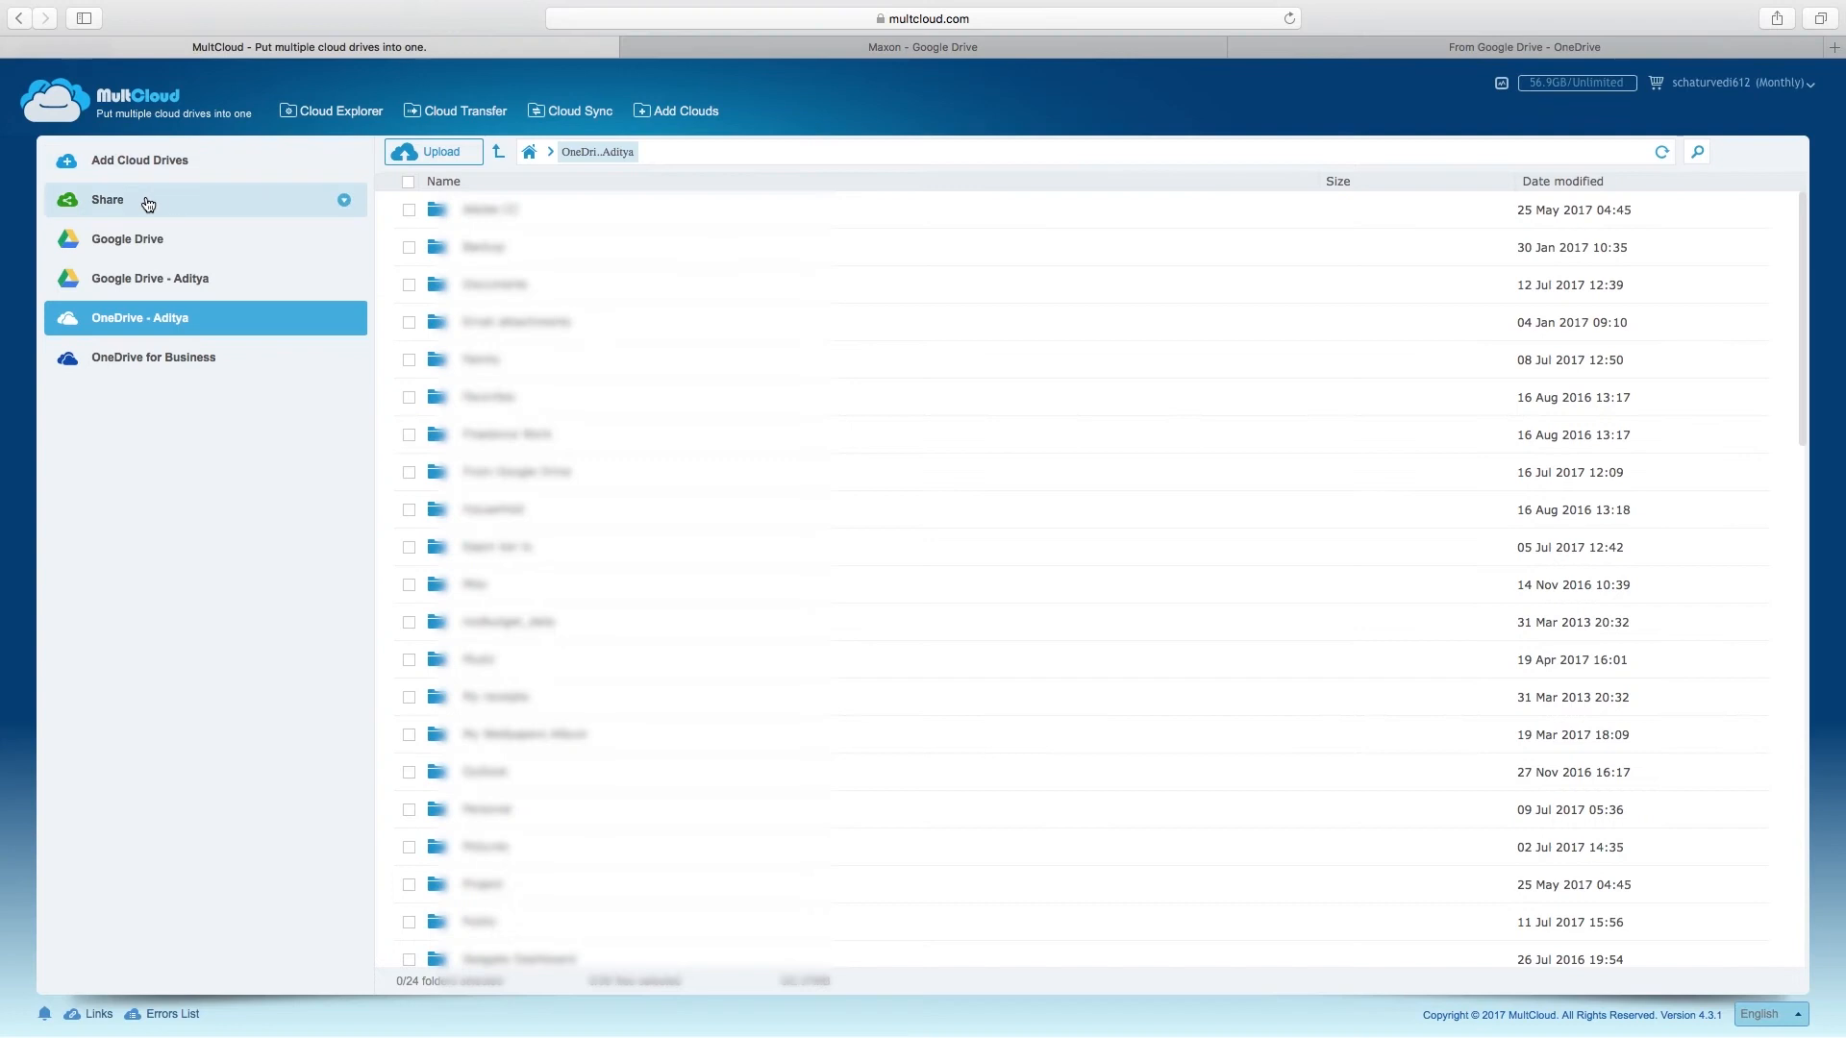
- Recheck the Maxon folder in the newly added Google Drive and the From Google Drive folder in the added OneDrive
click(151, 277)
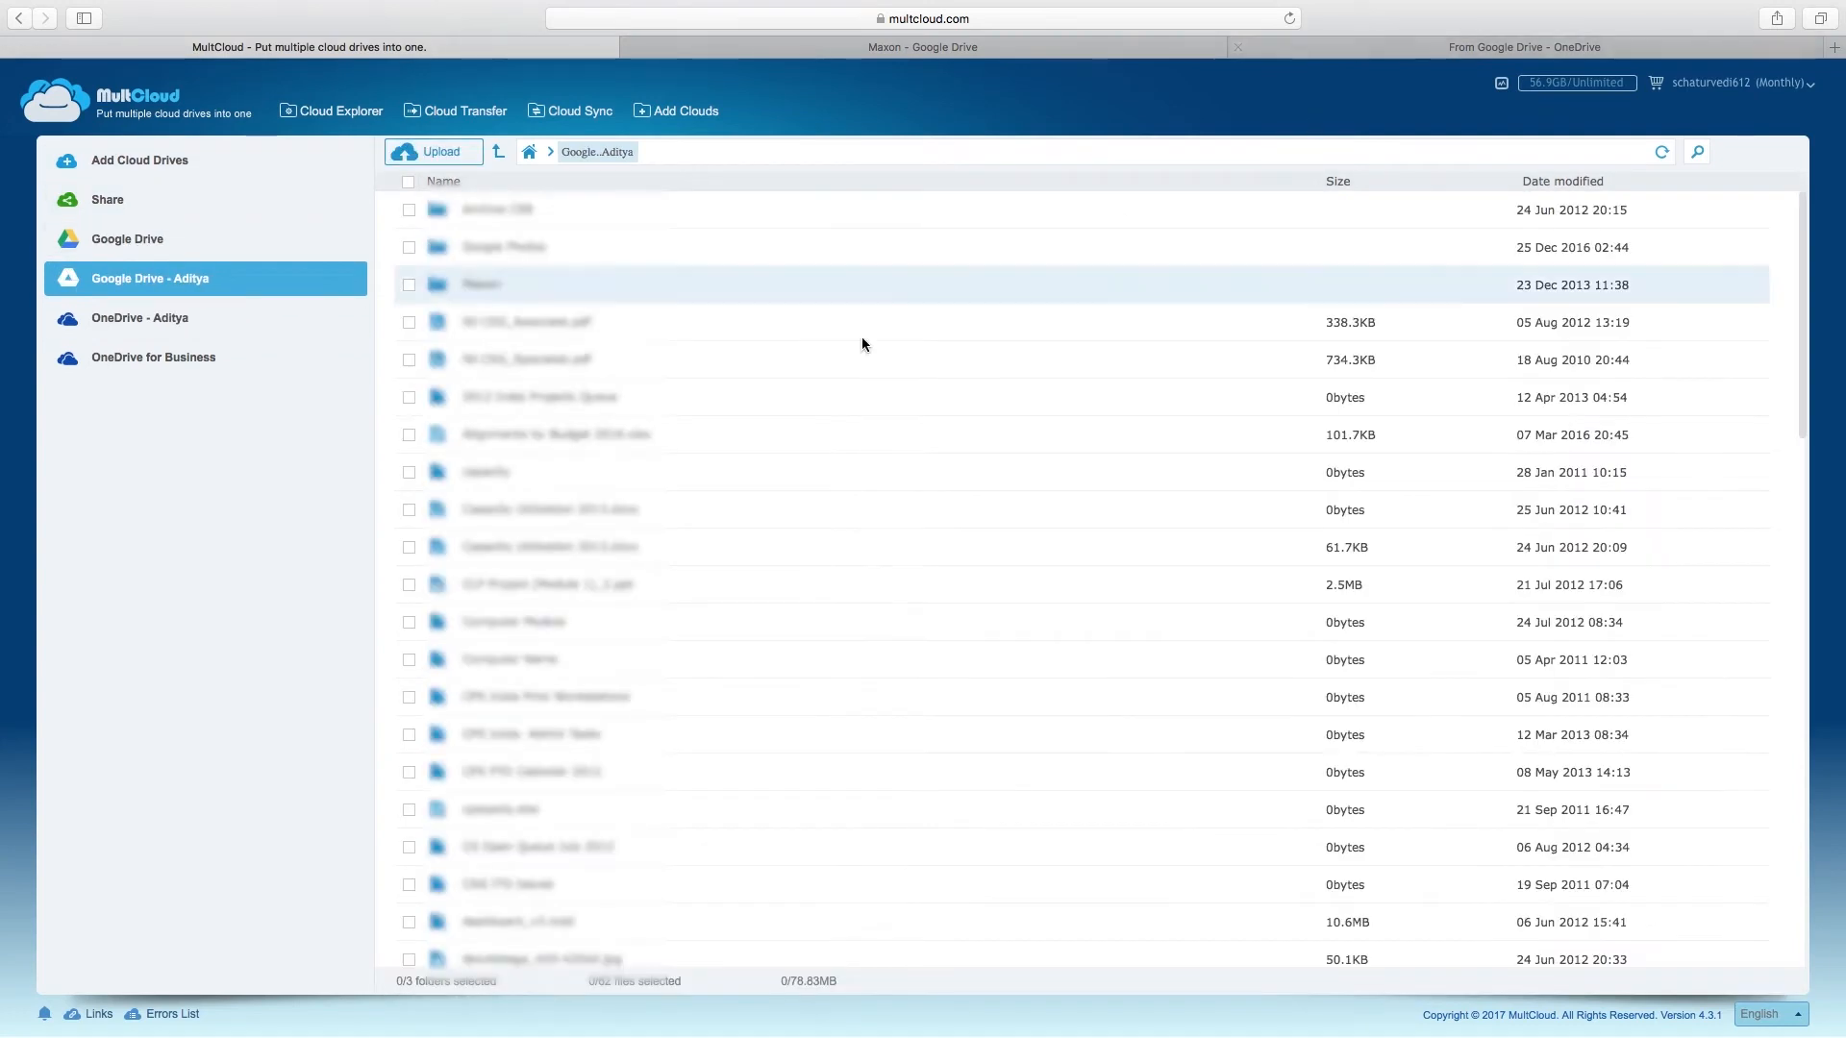
click(407, 285)
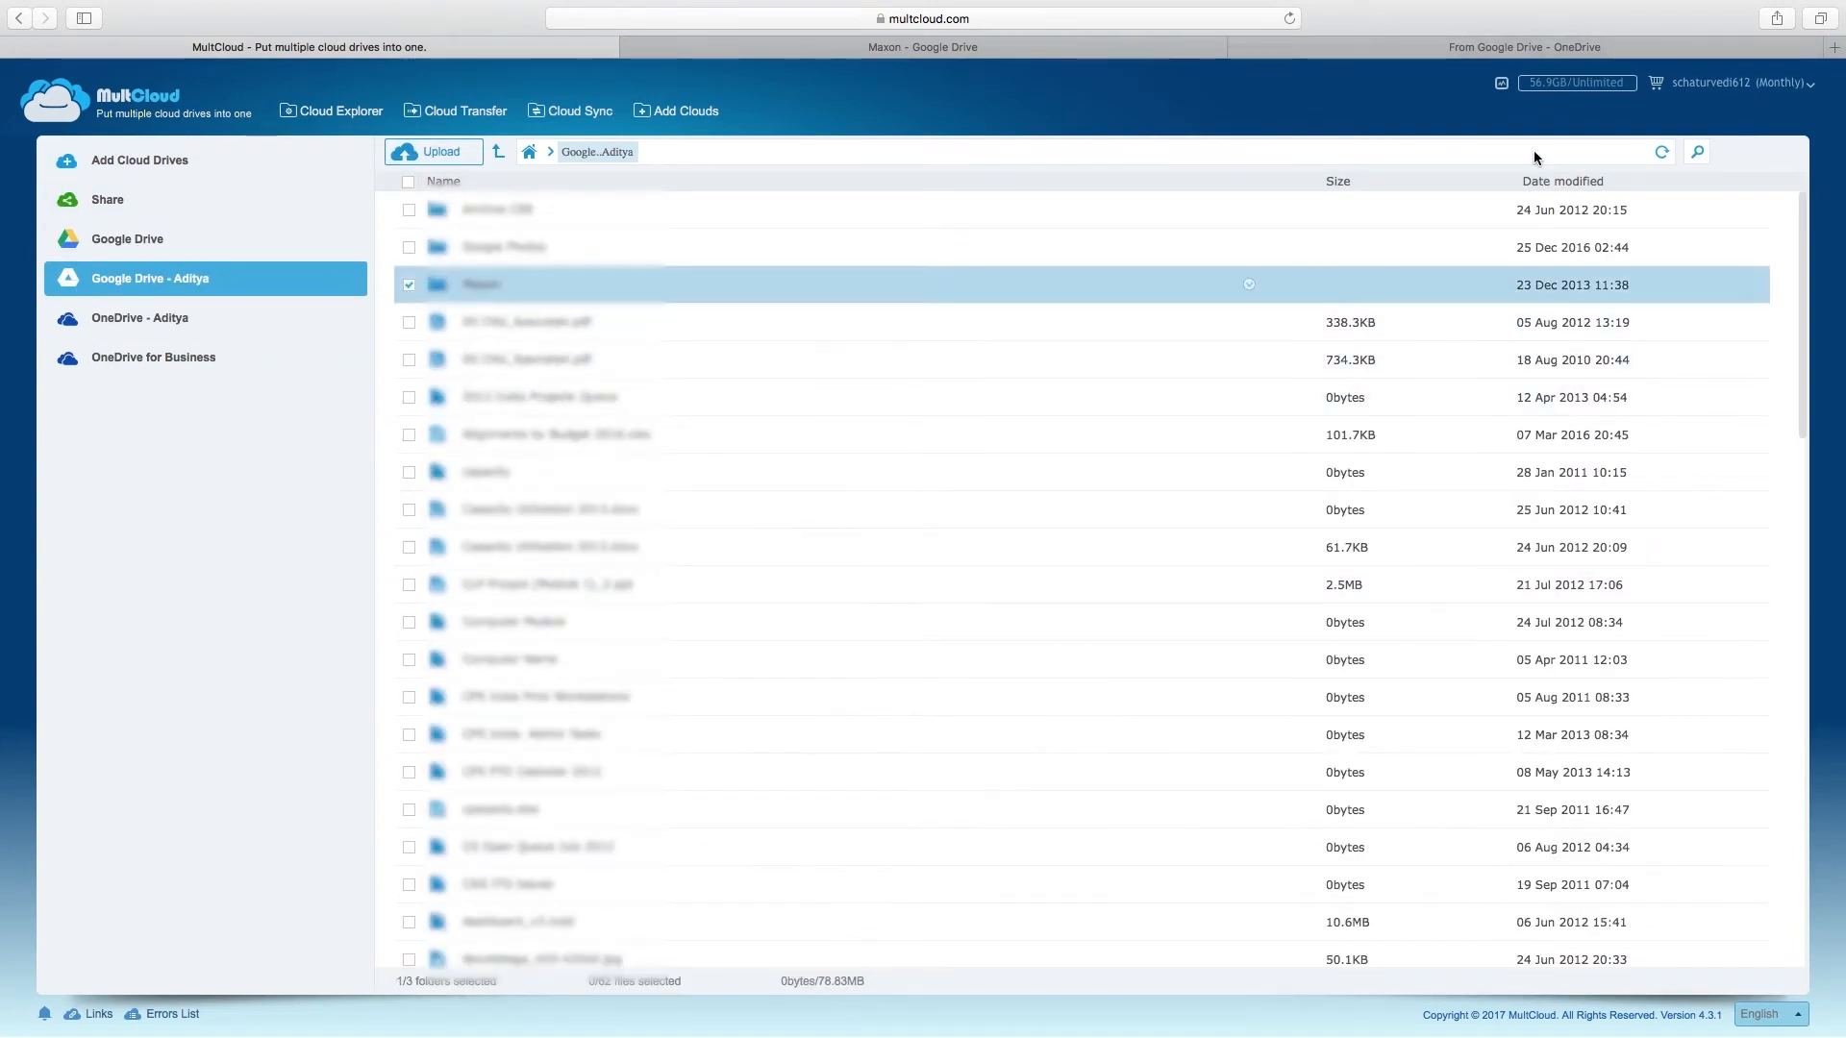
click(1559, 50)
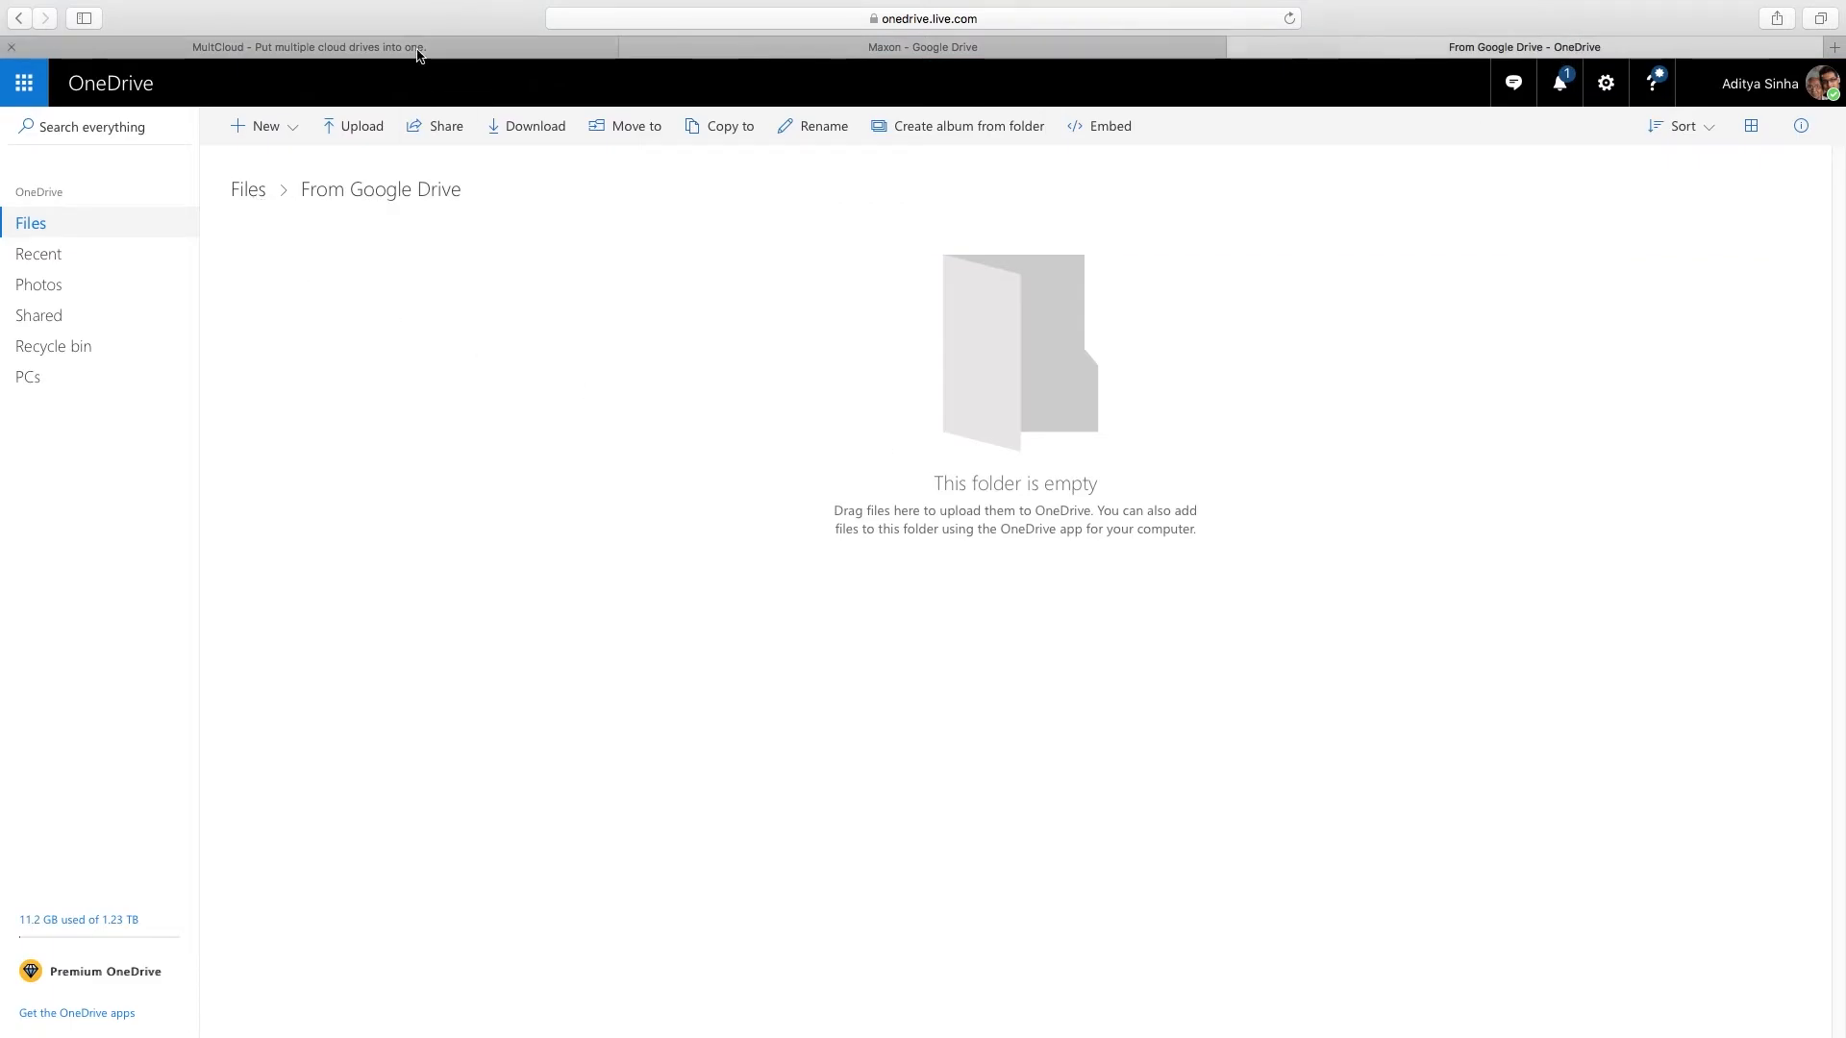
click(417, 50)
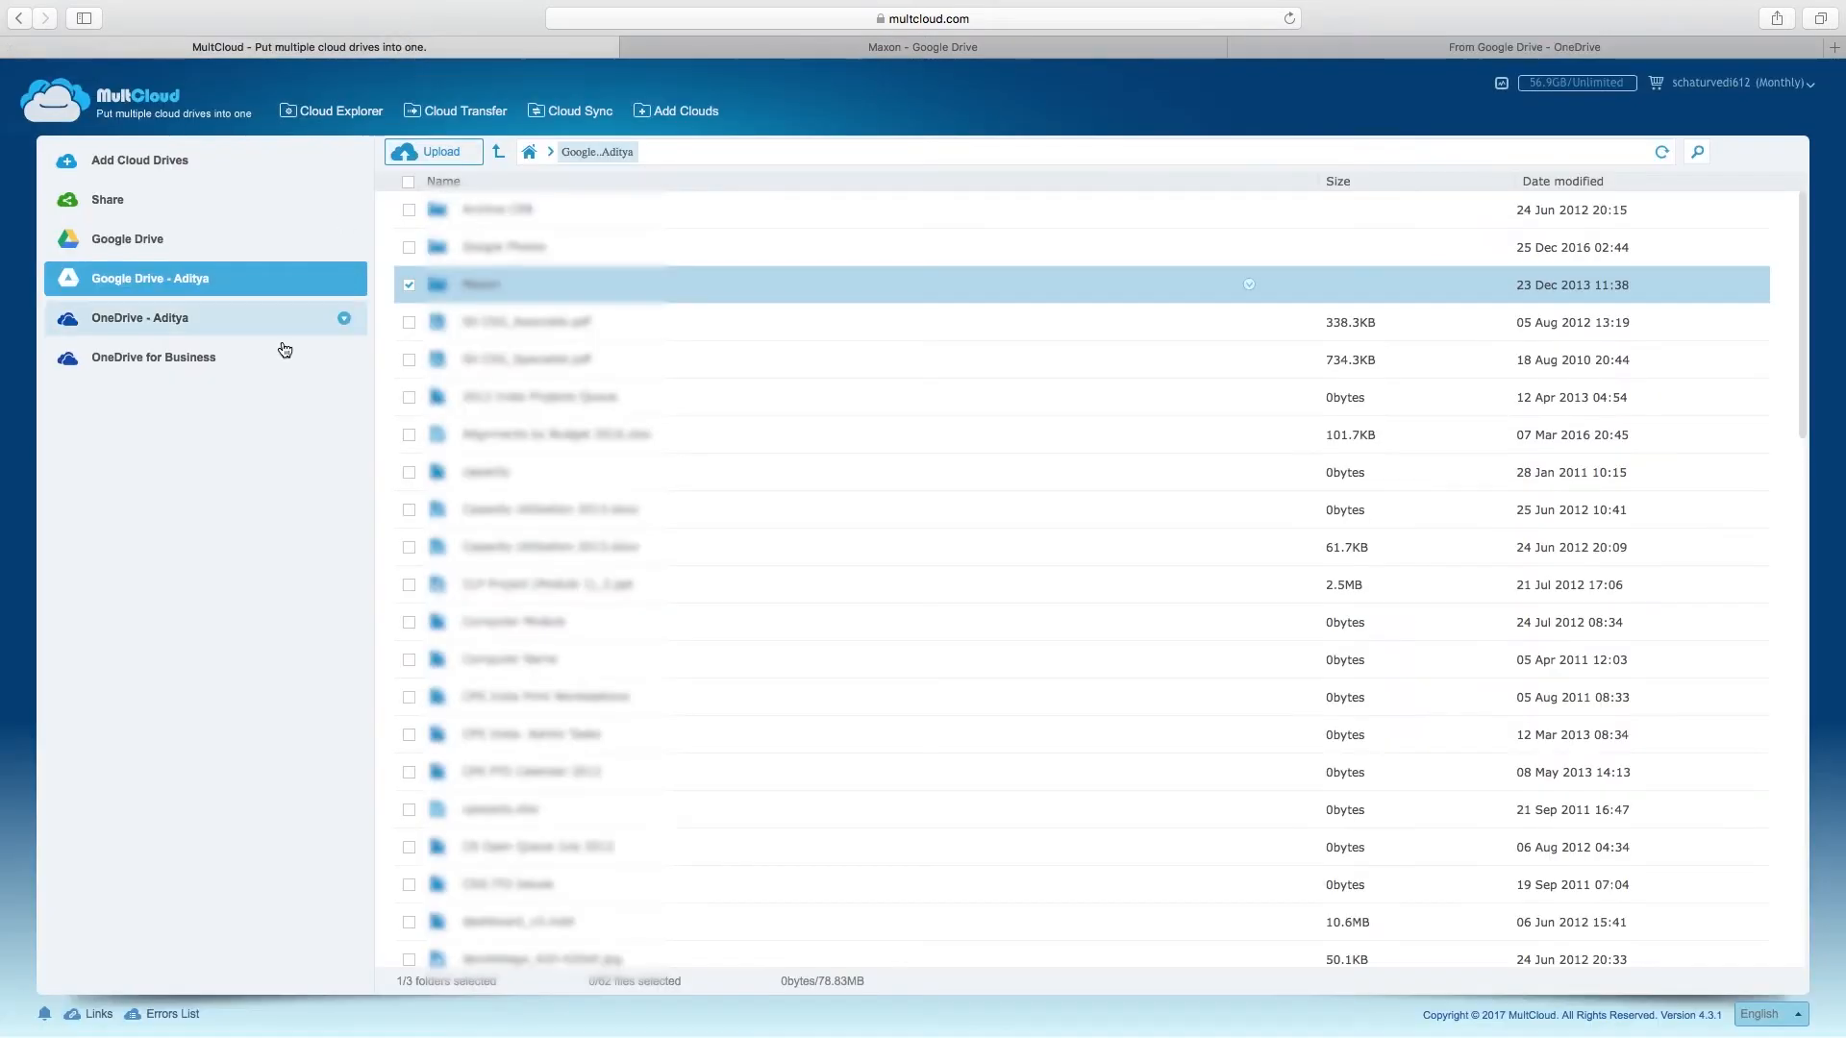
click(173, 317)
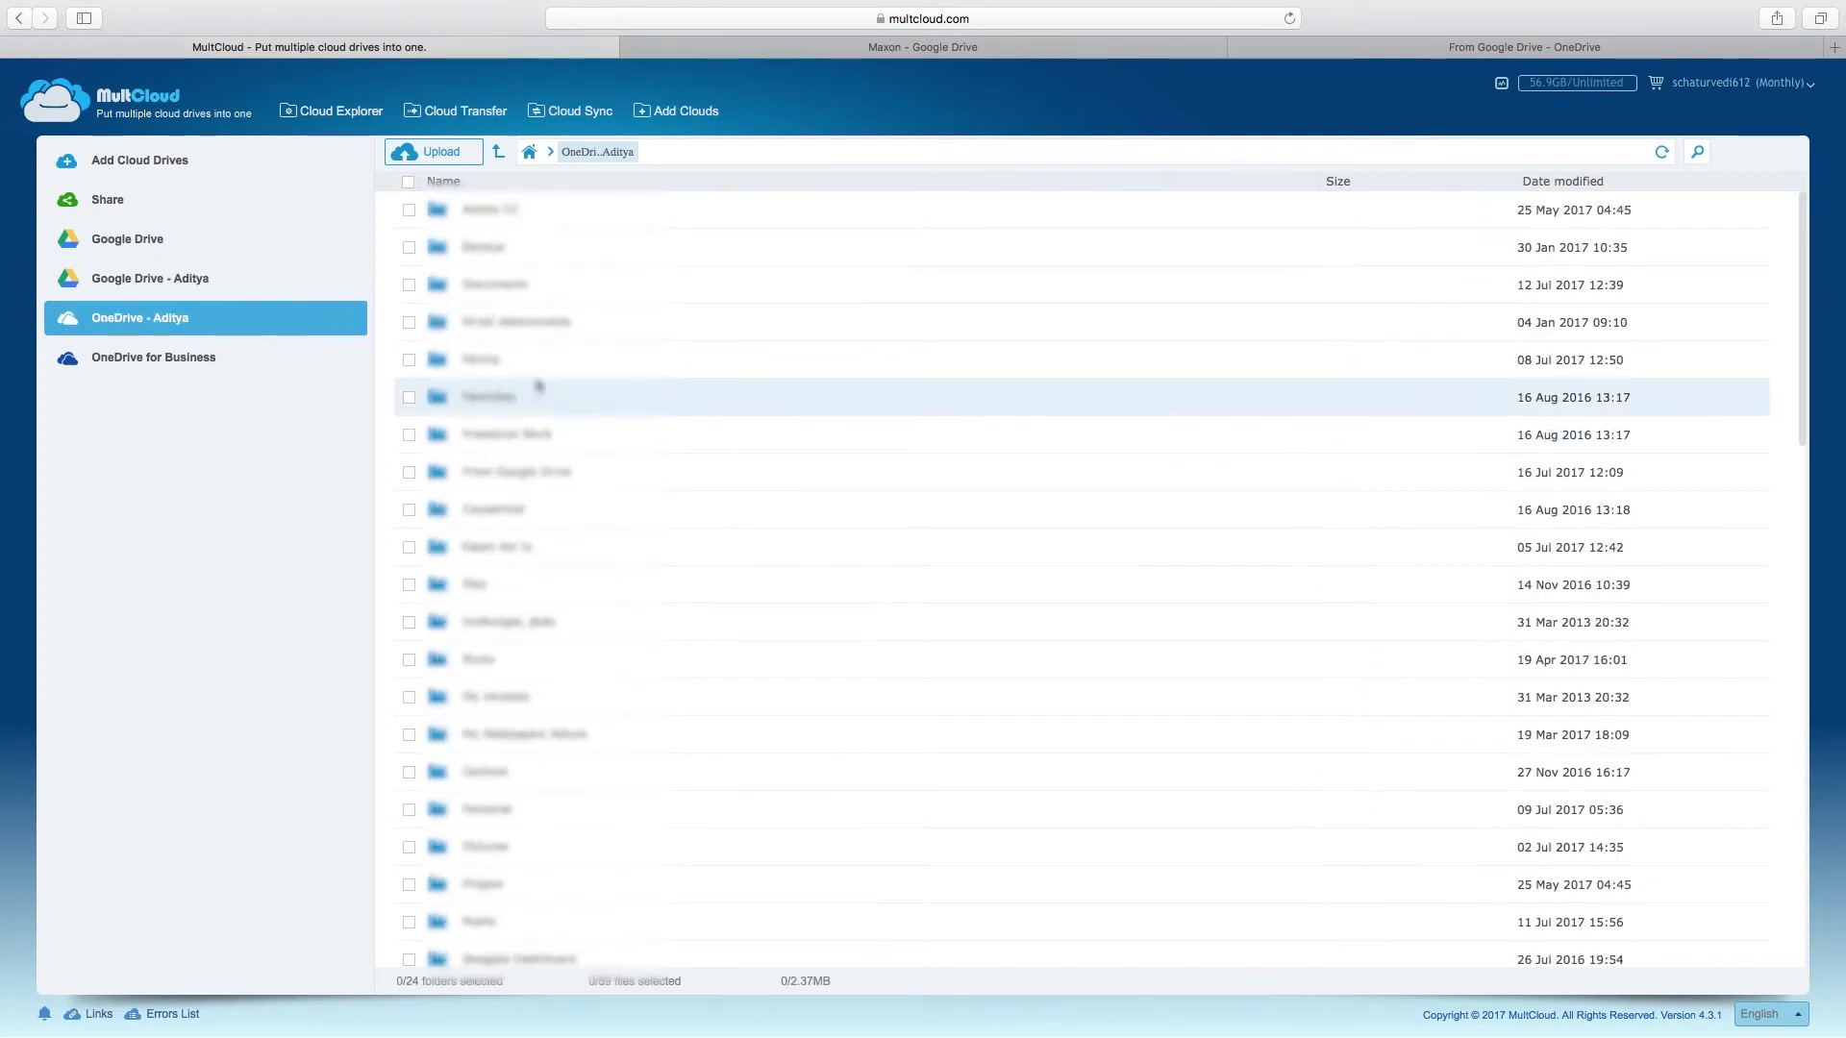
click(438, 476)
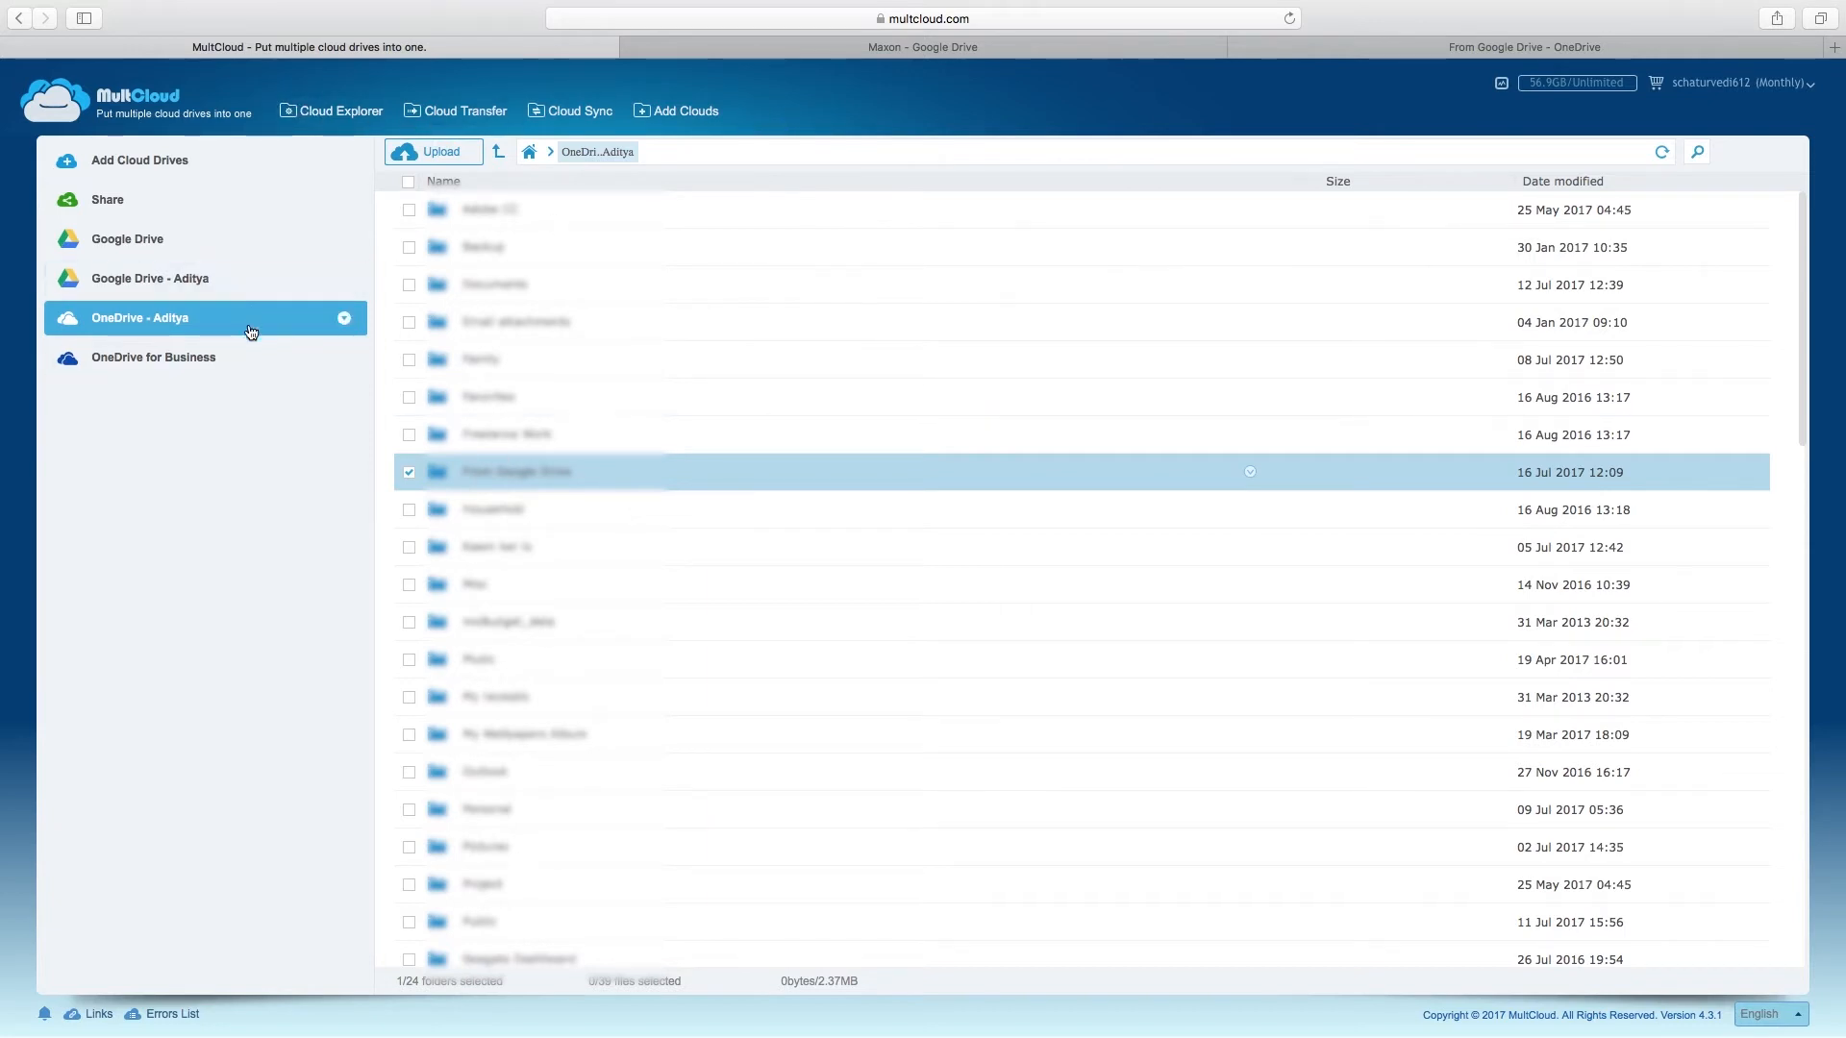
- Set up a Cloud Transfer with the Maxon folder of the Google Drive named after its owner as the source
click(465, 113)
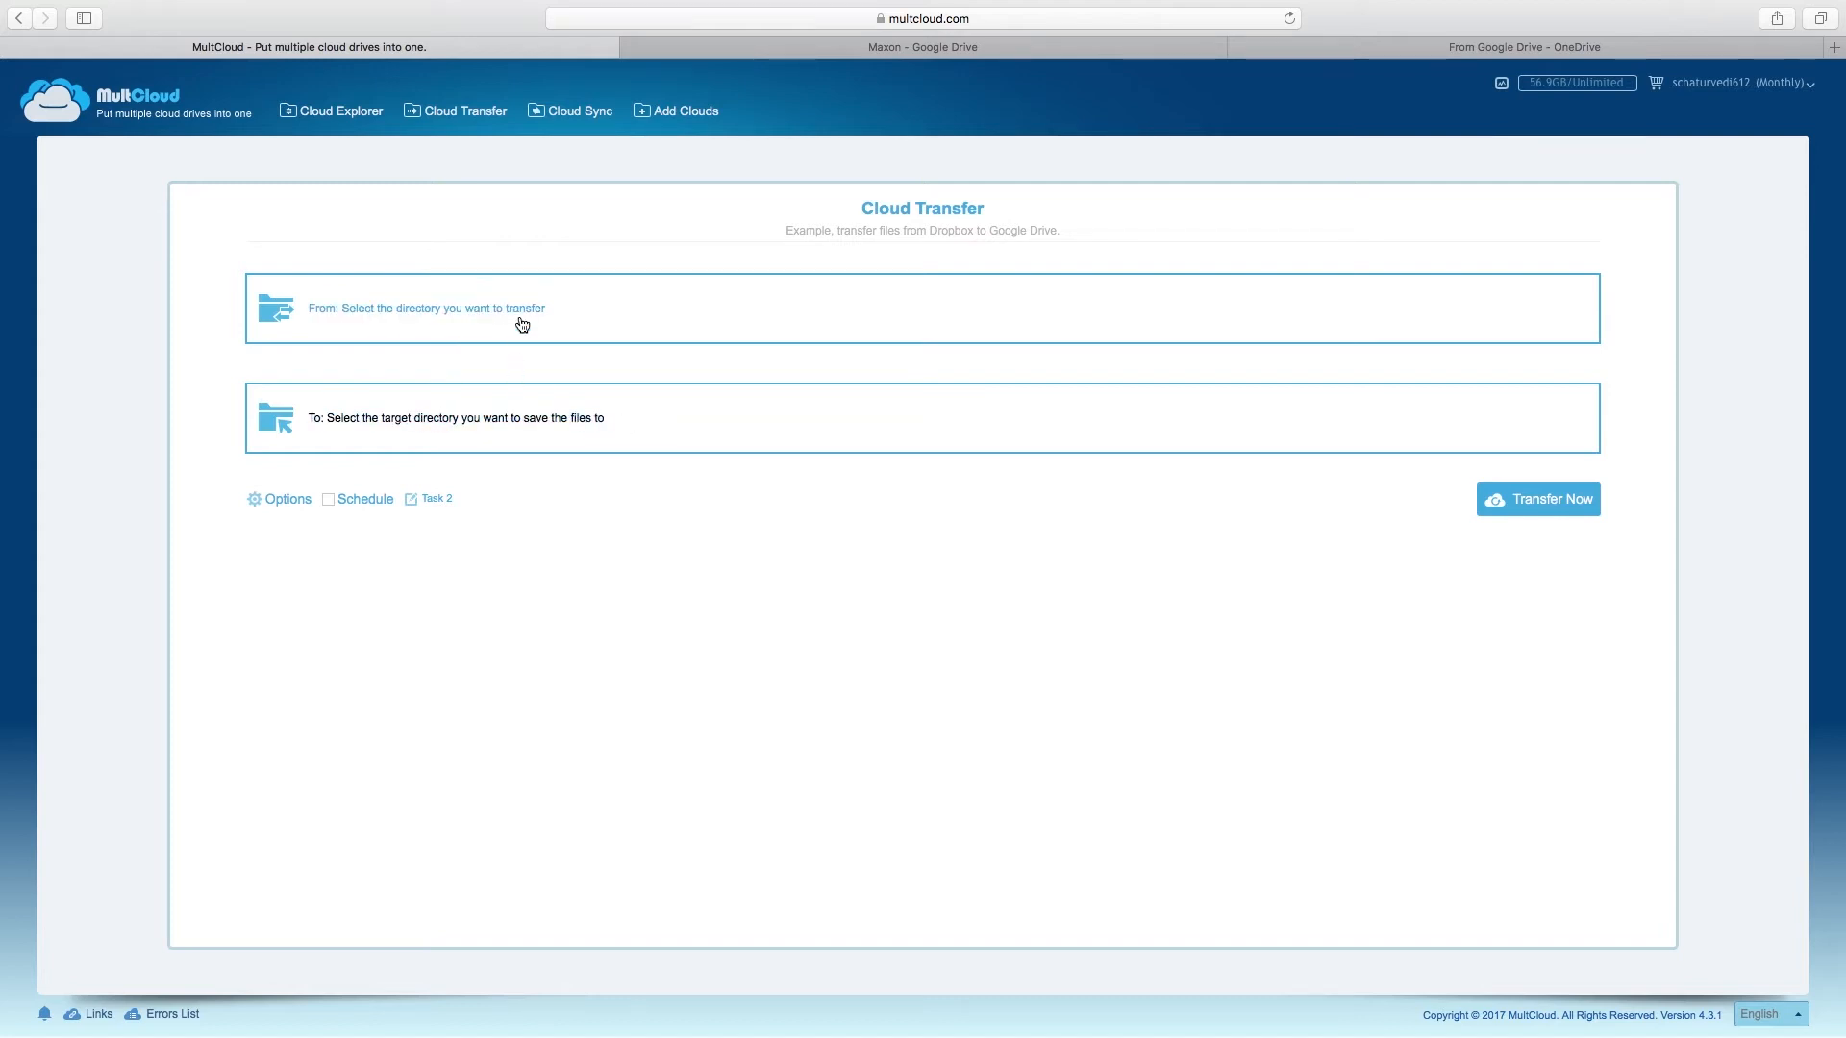
click(522, 324)
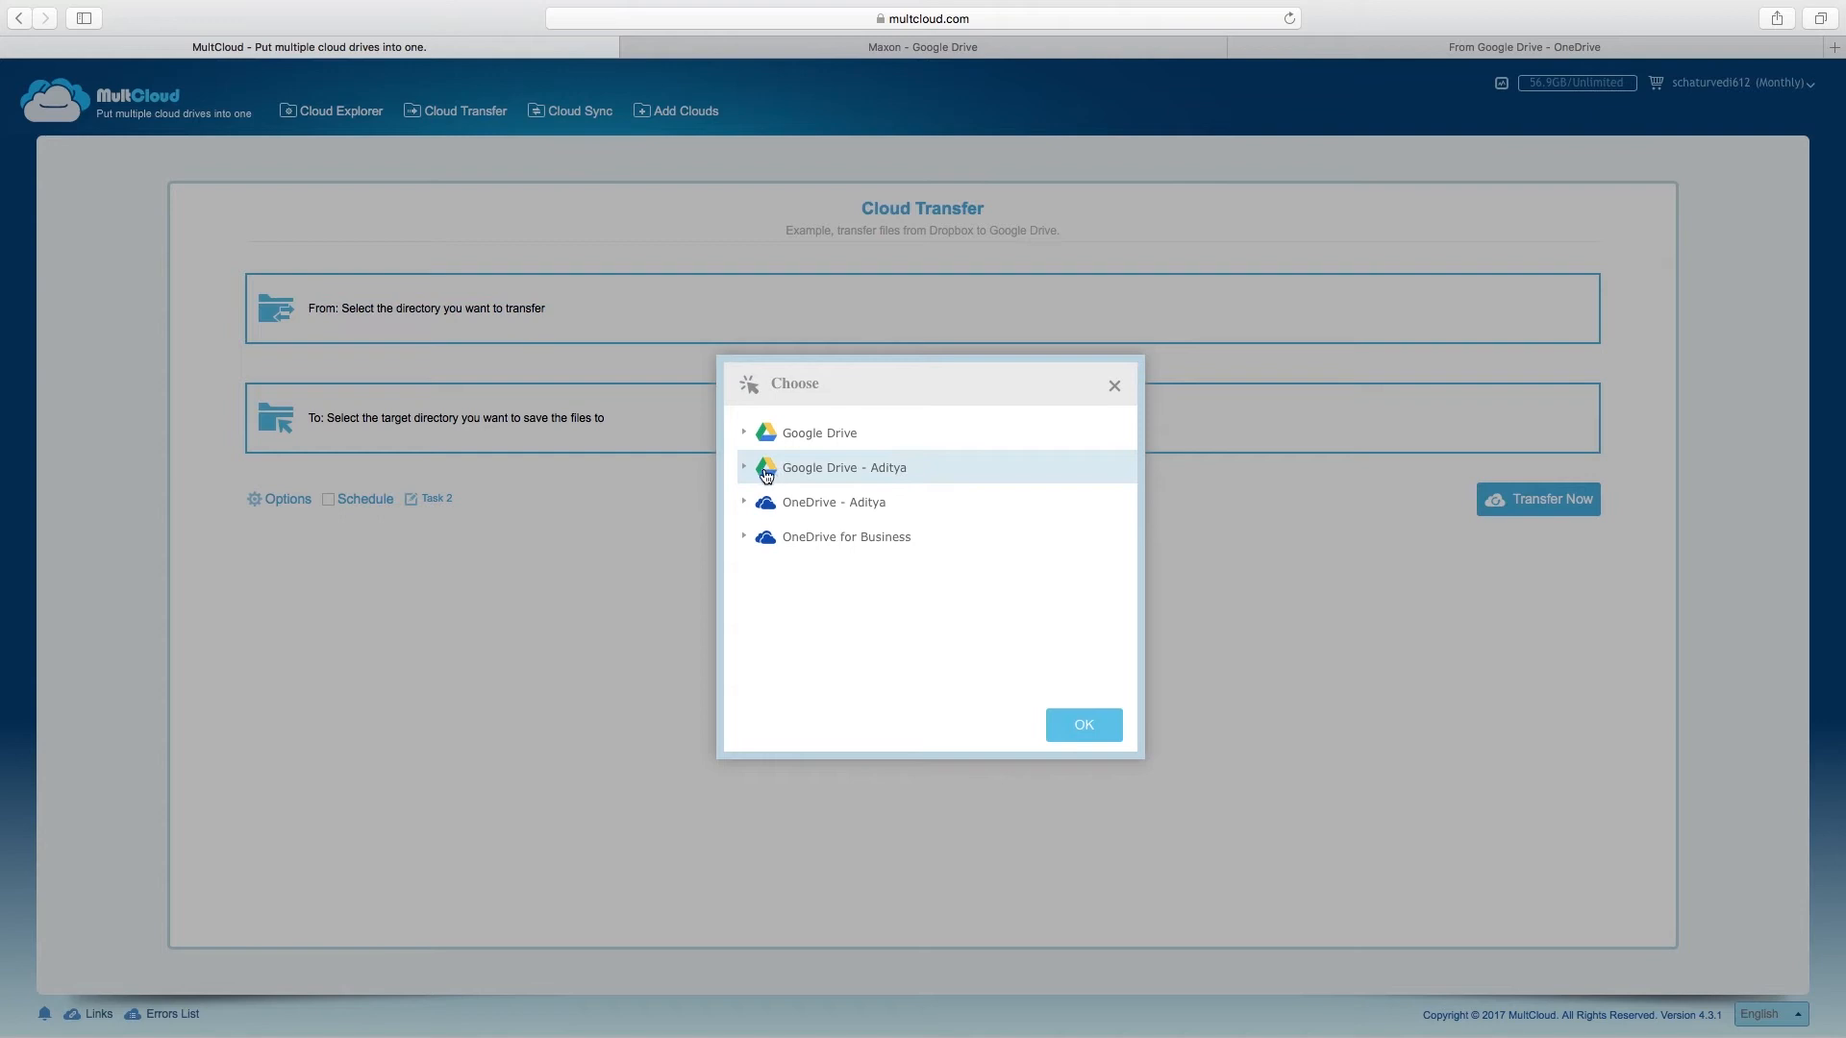
click(798, 473)
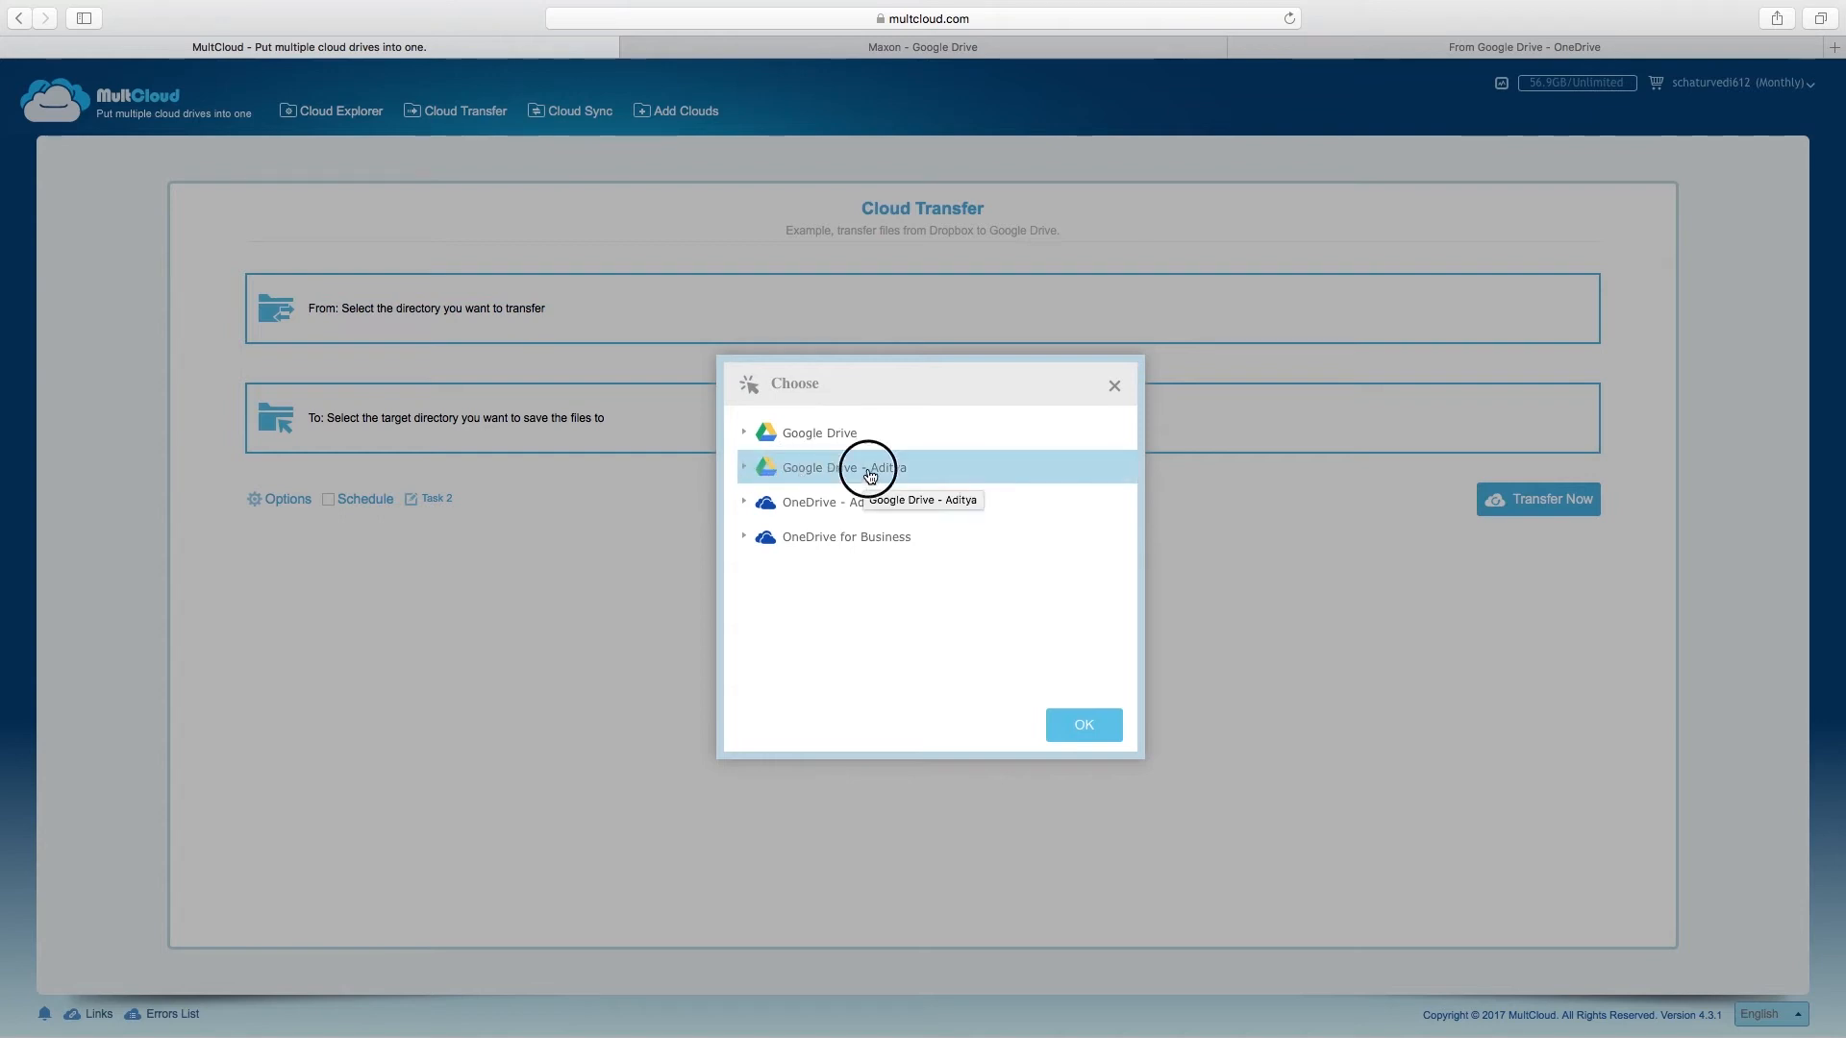
click(746, 469)
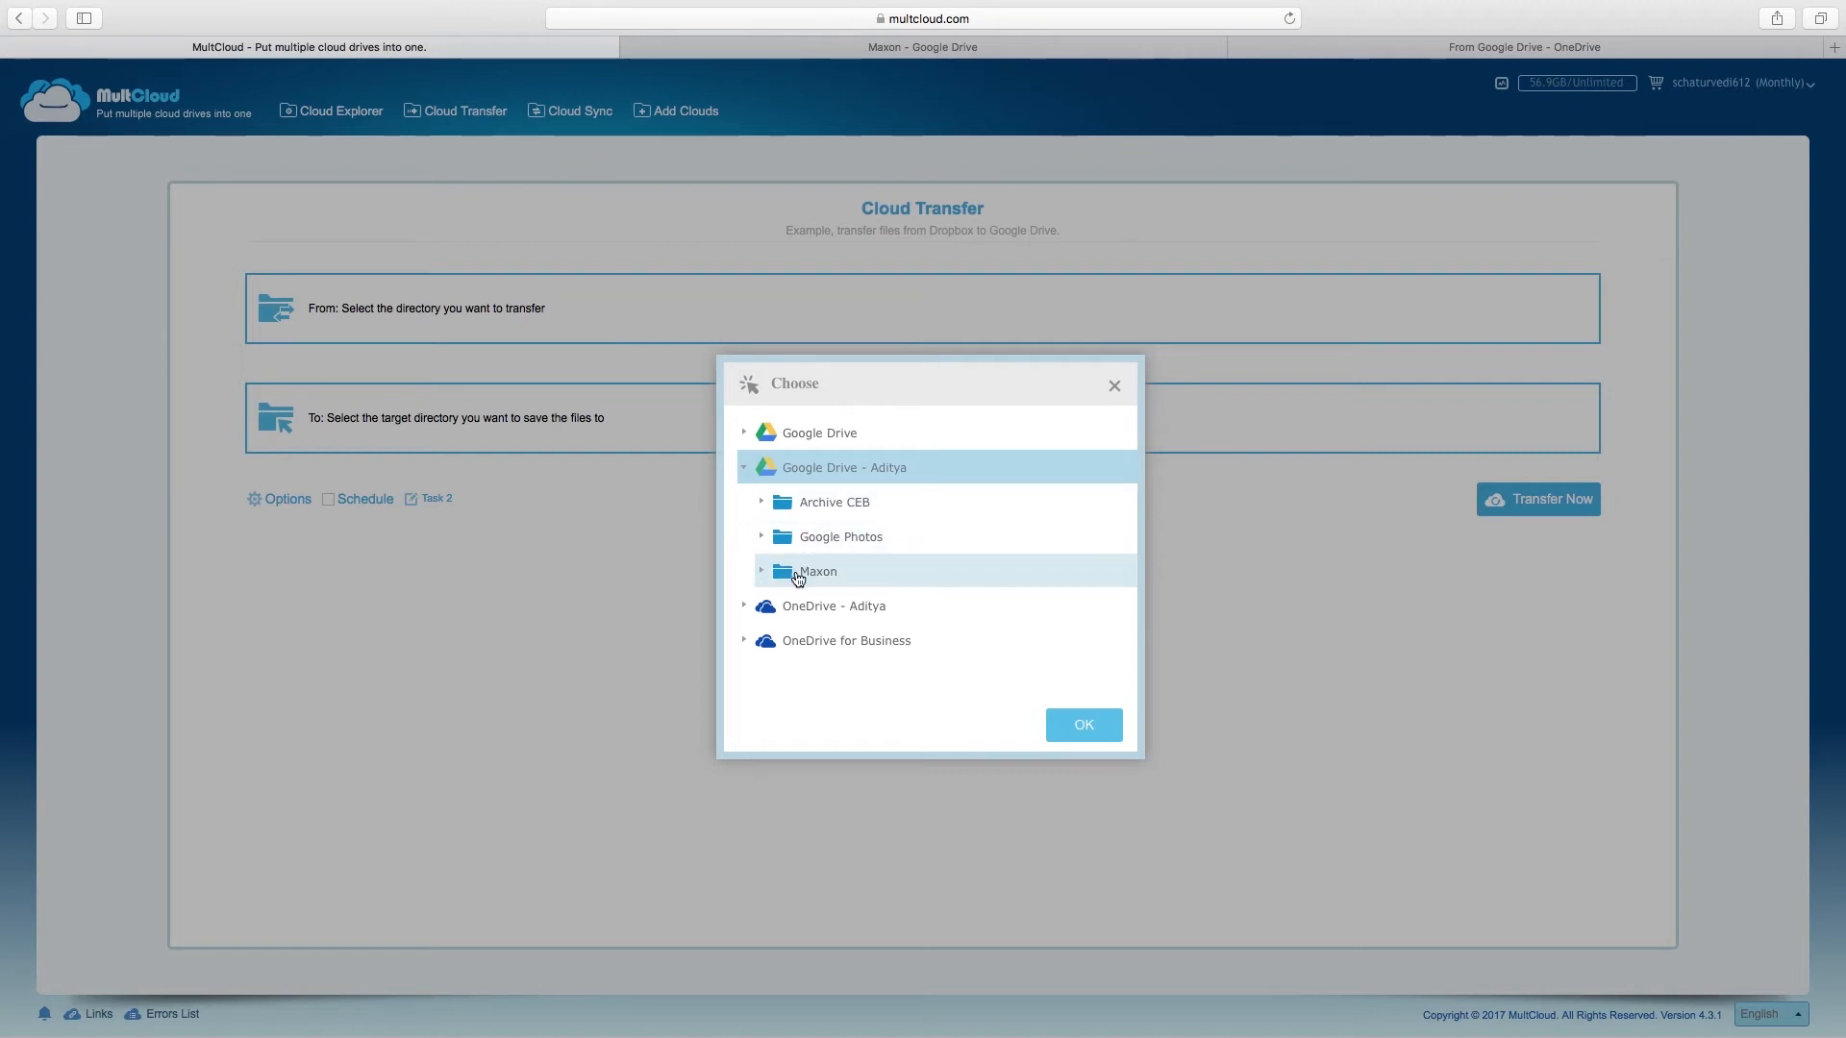
click(762, 571)
click(822, 571)
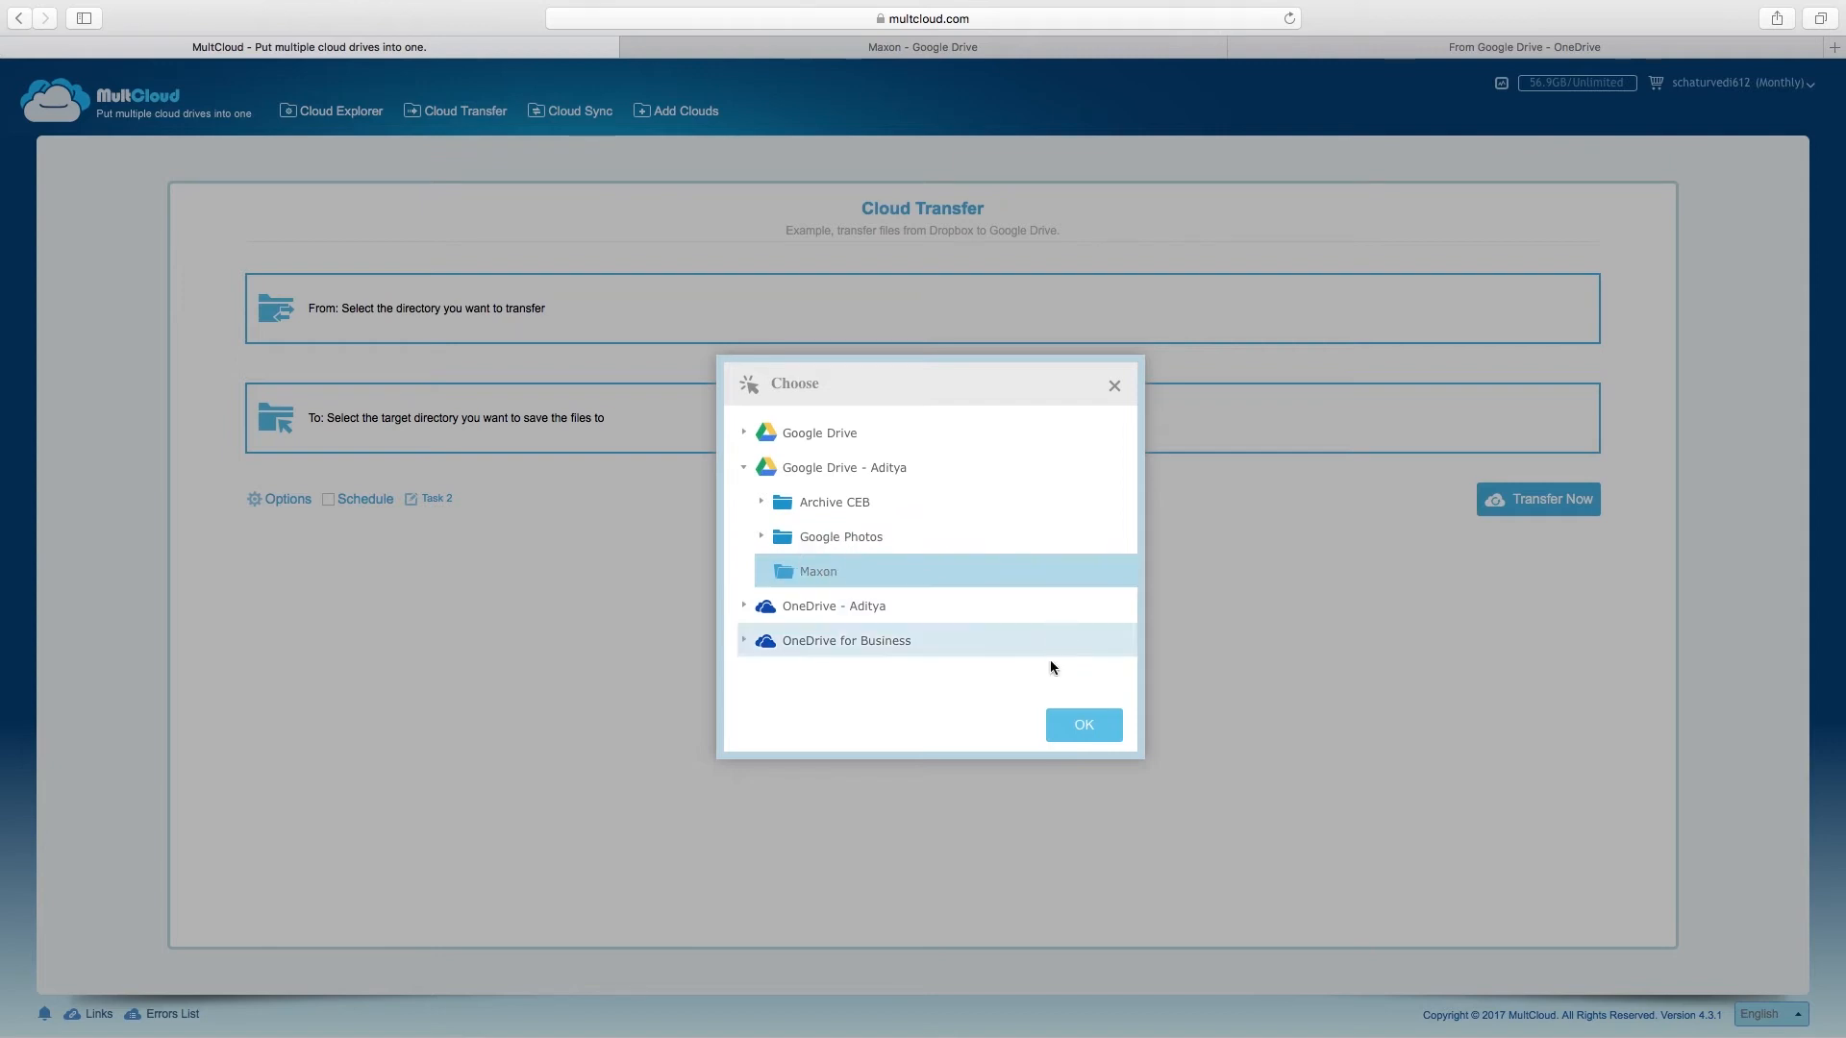
click(1078, 730)
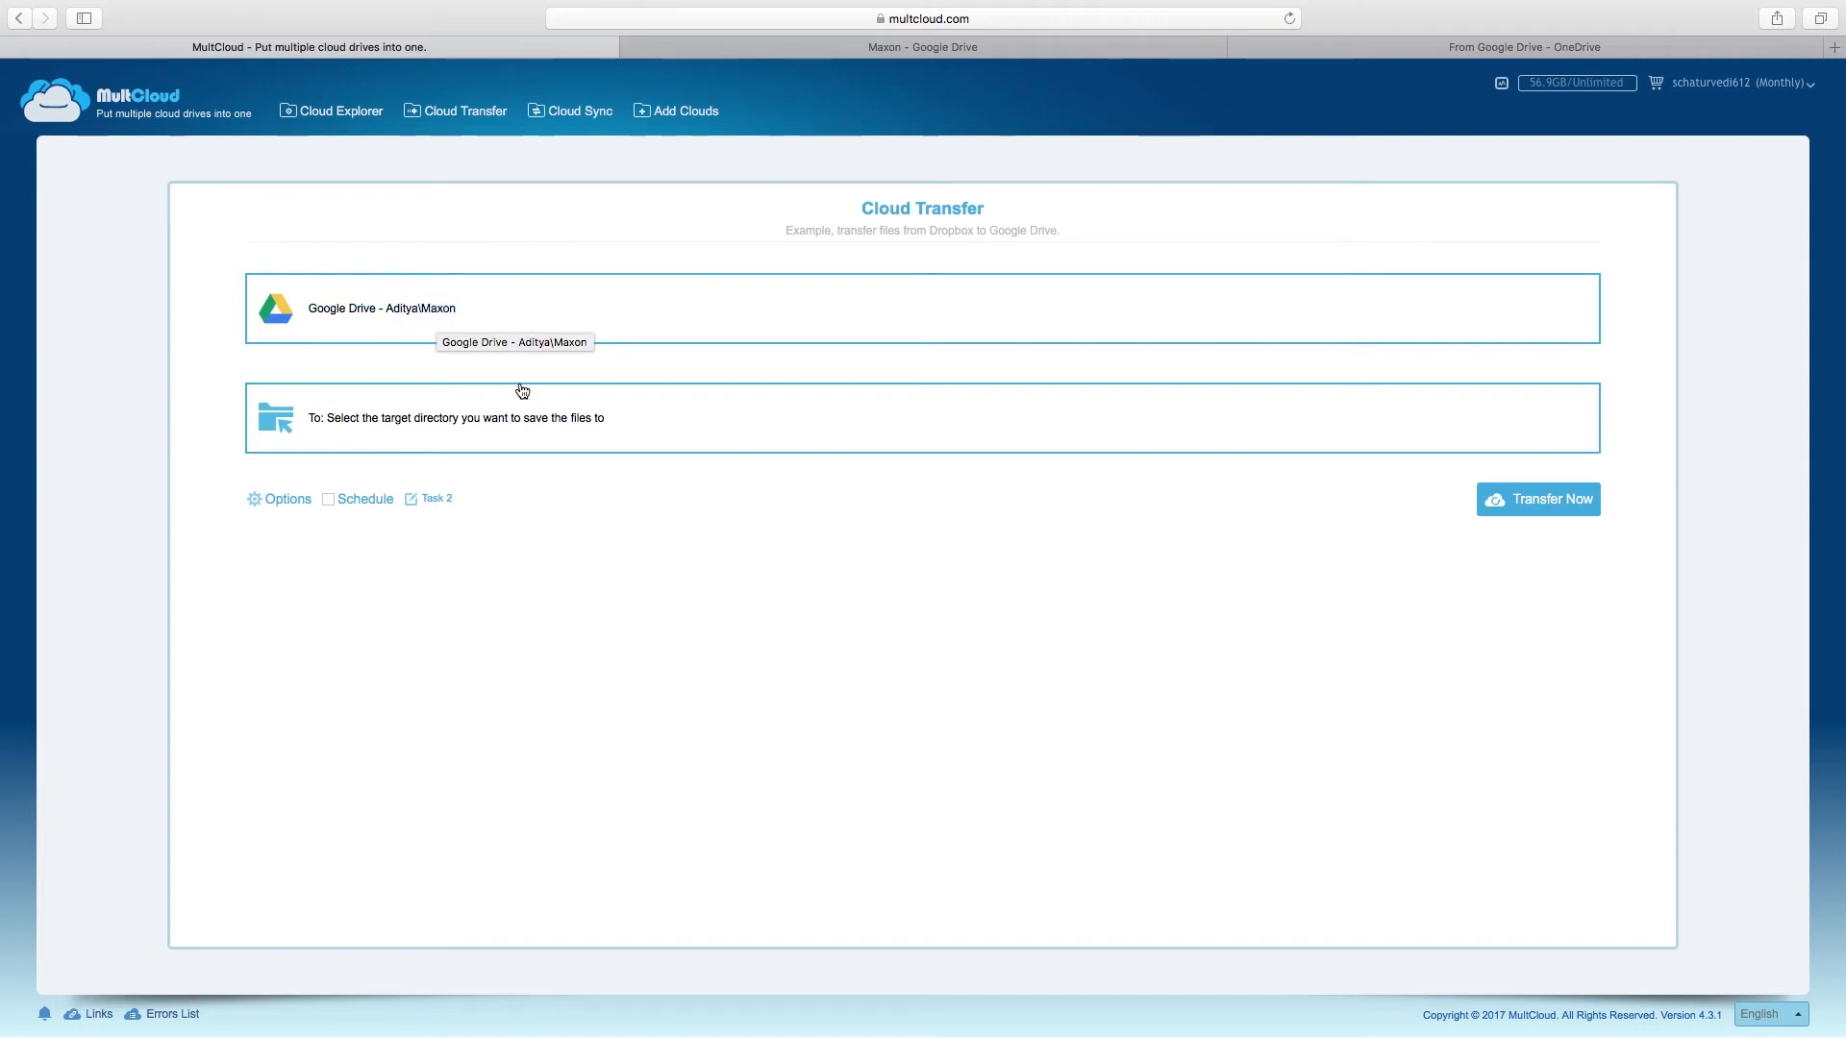
- Set the From Google Drive folder in the OneDrive named after its owner as the transfer's target directory
click(494, 423)
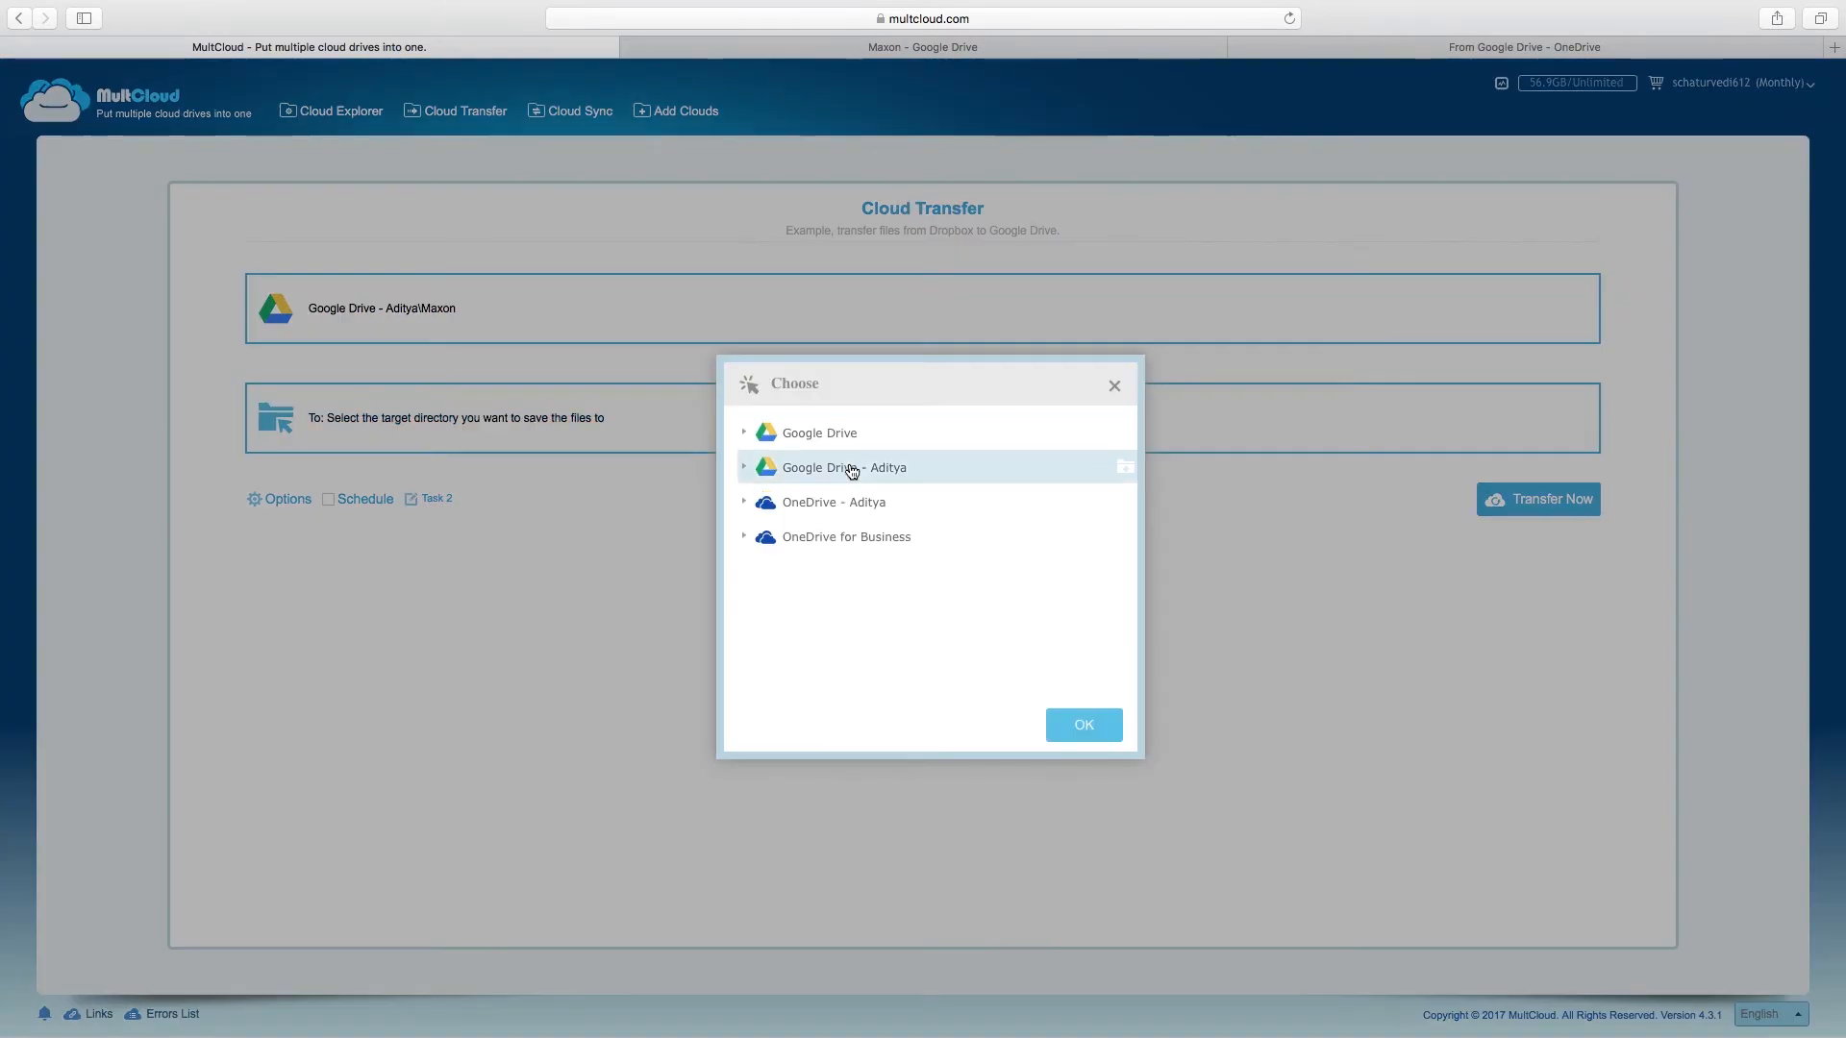
click(746, 505)
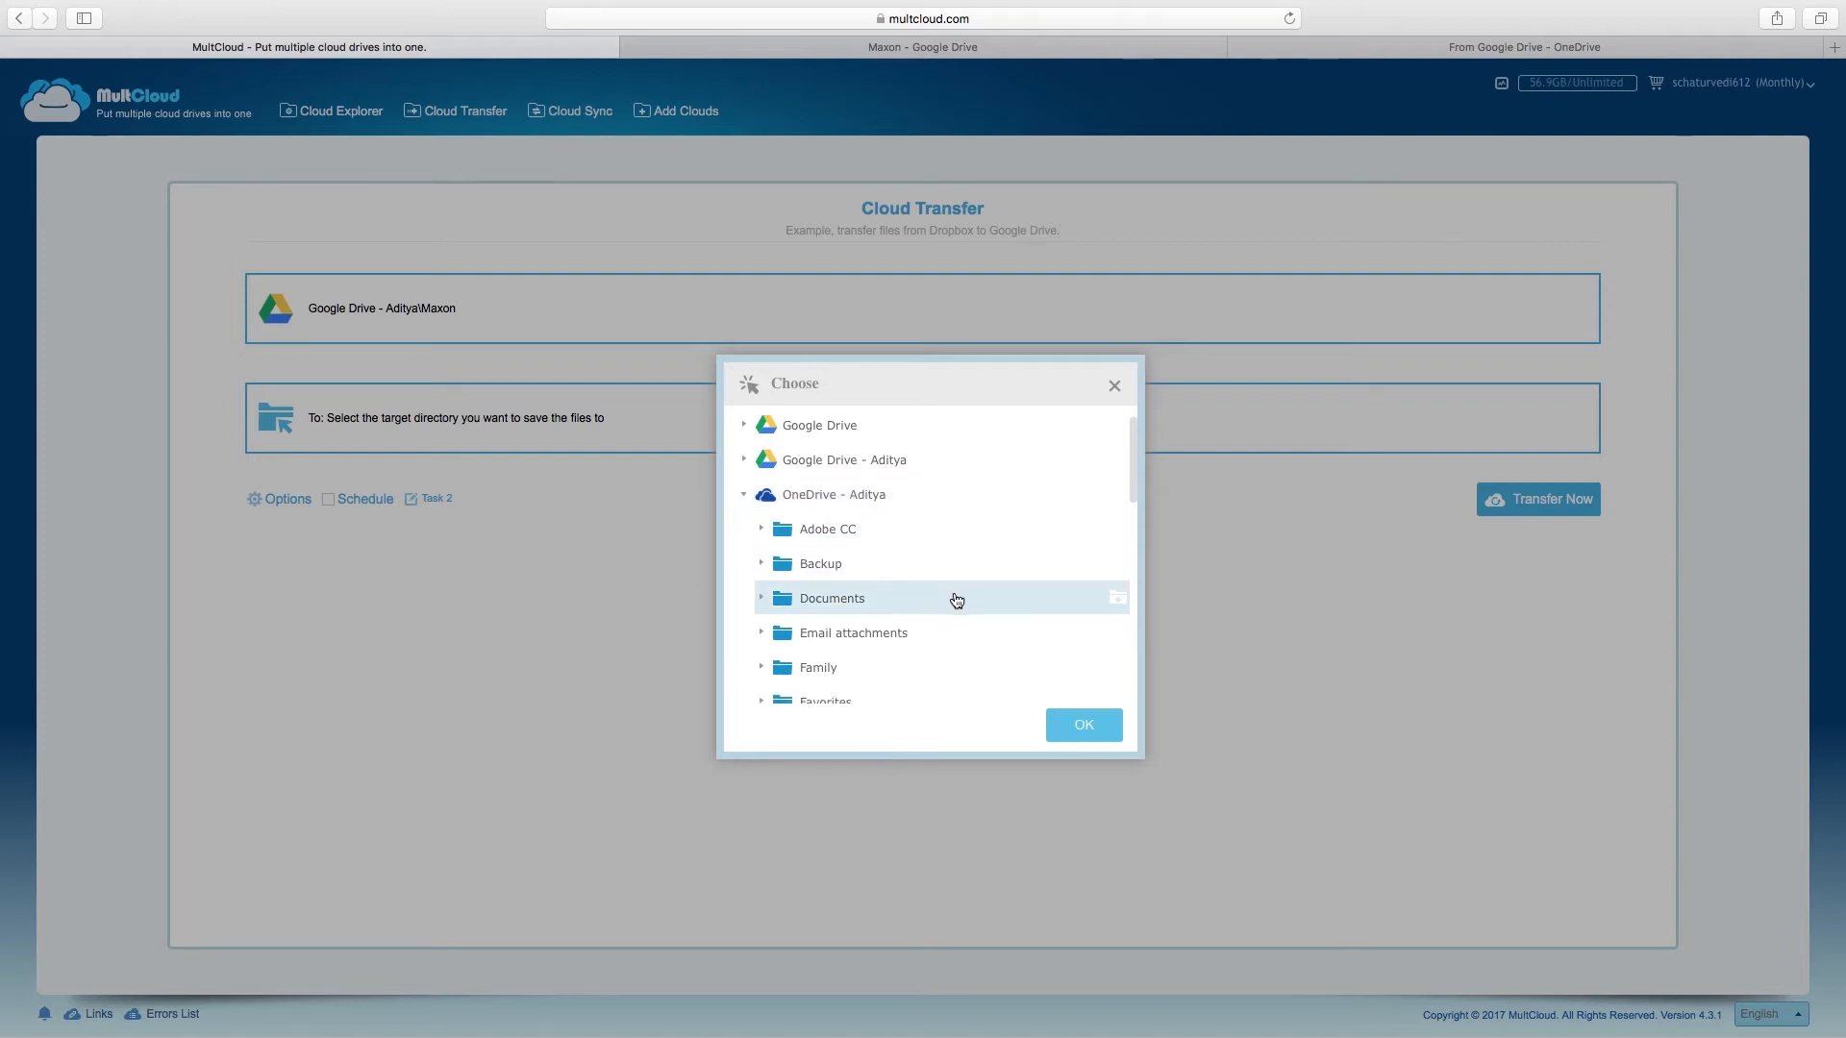
click(864, 507)
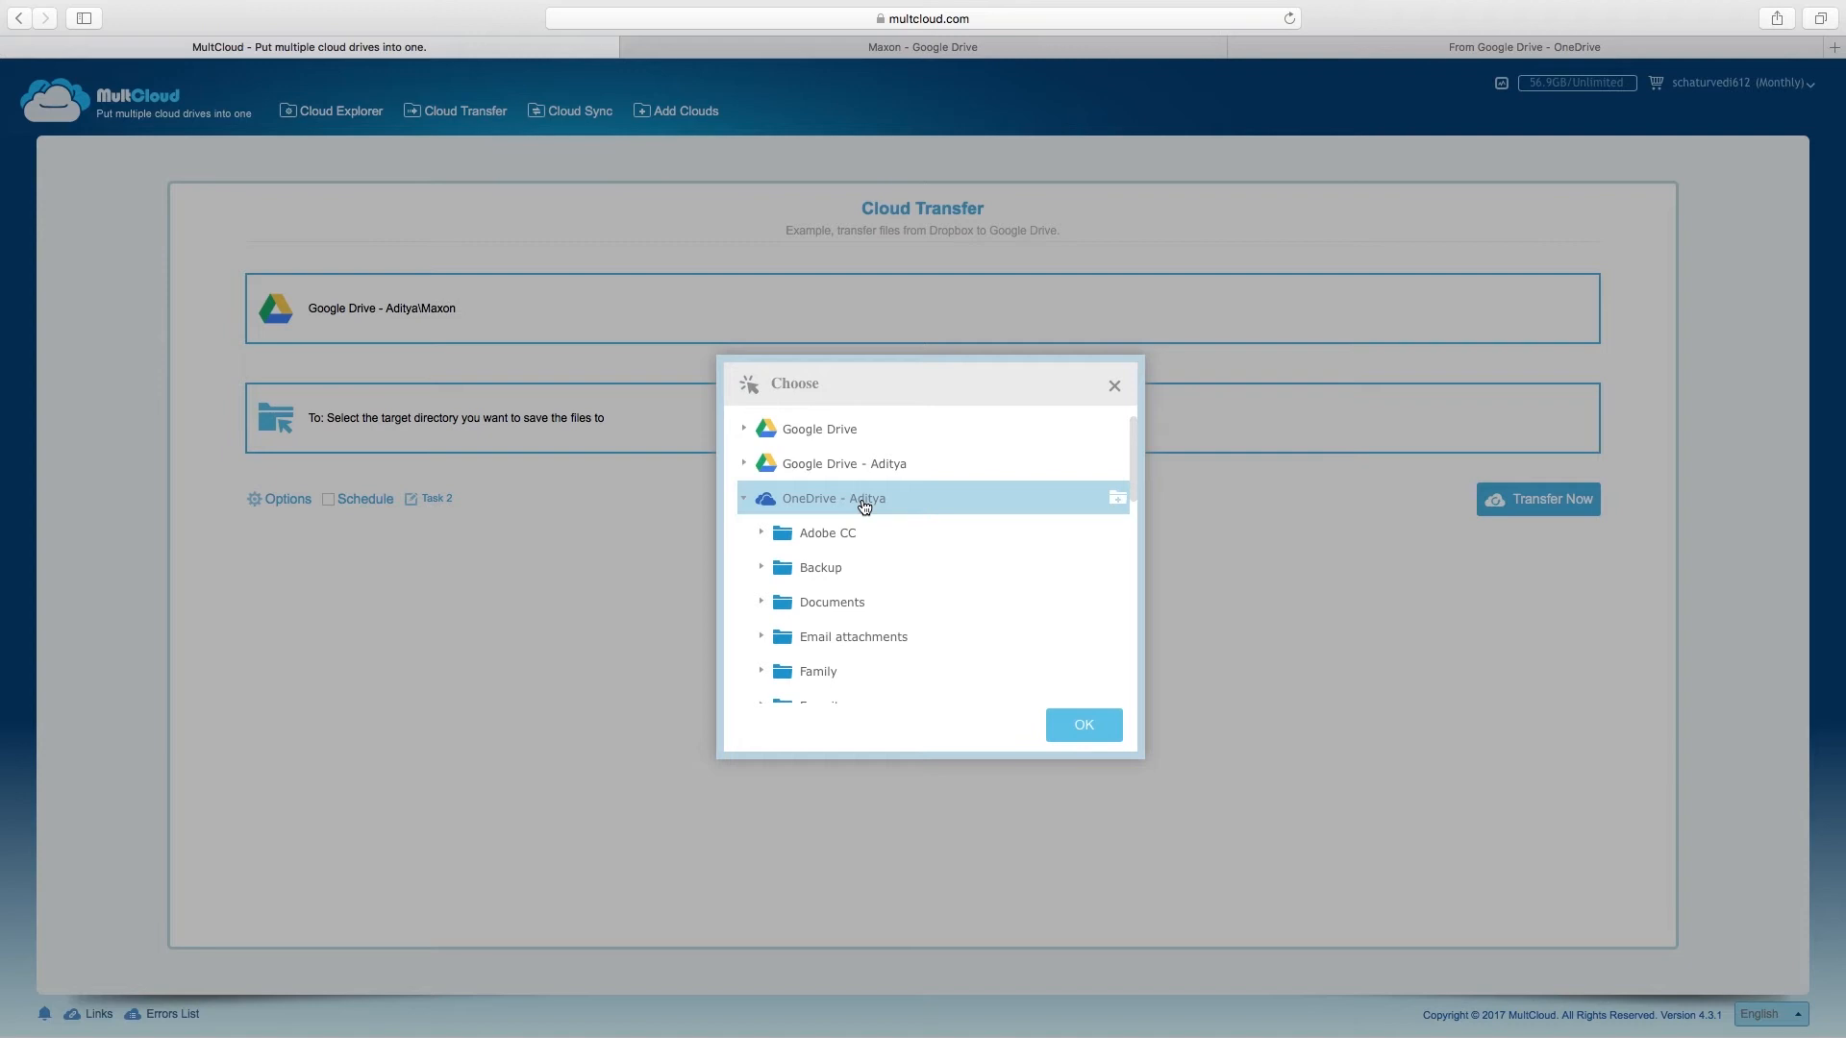
scroll(927, 586, down, 5)
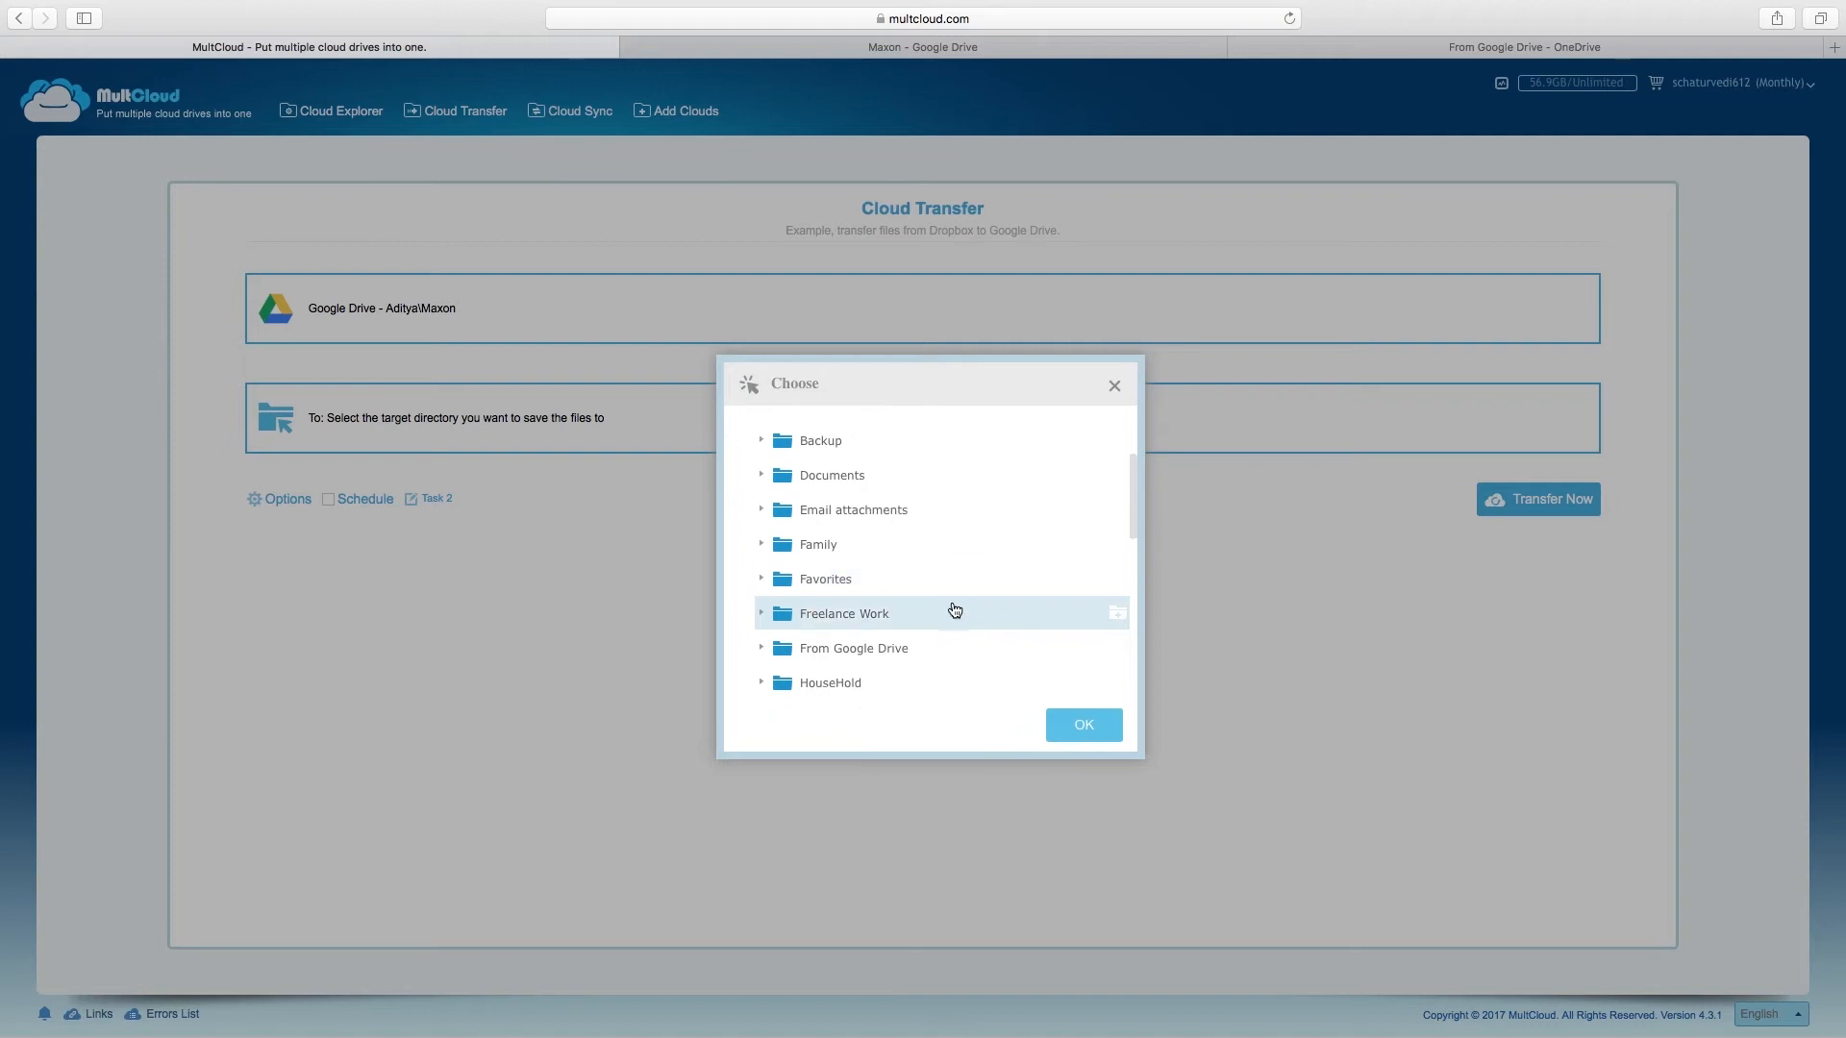
click(877, 651)
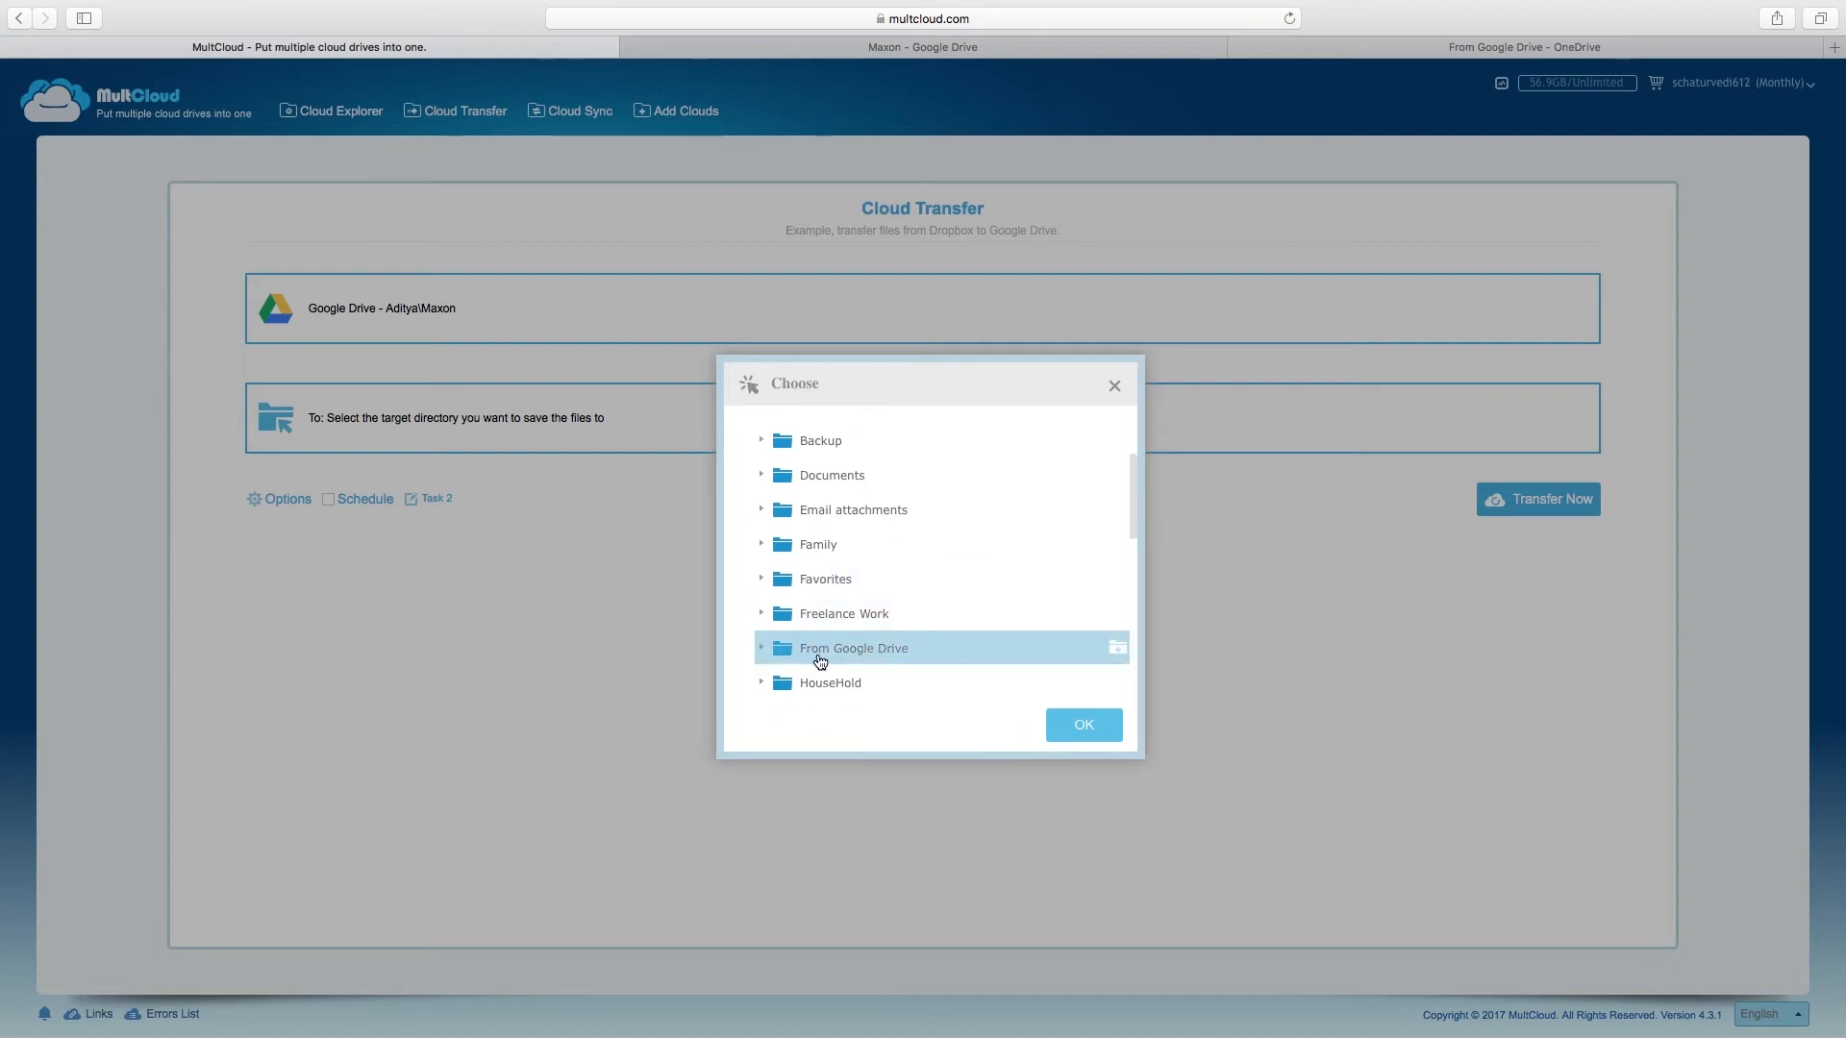
click(1116, 656)
scroll(1048, 648, down, 1)
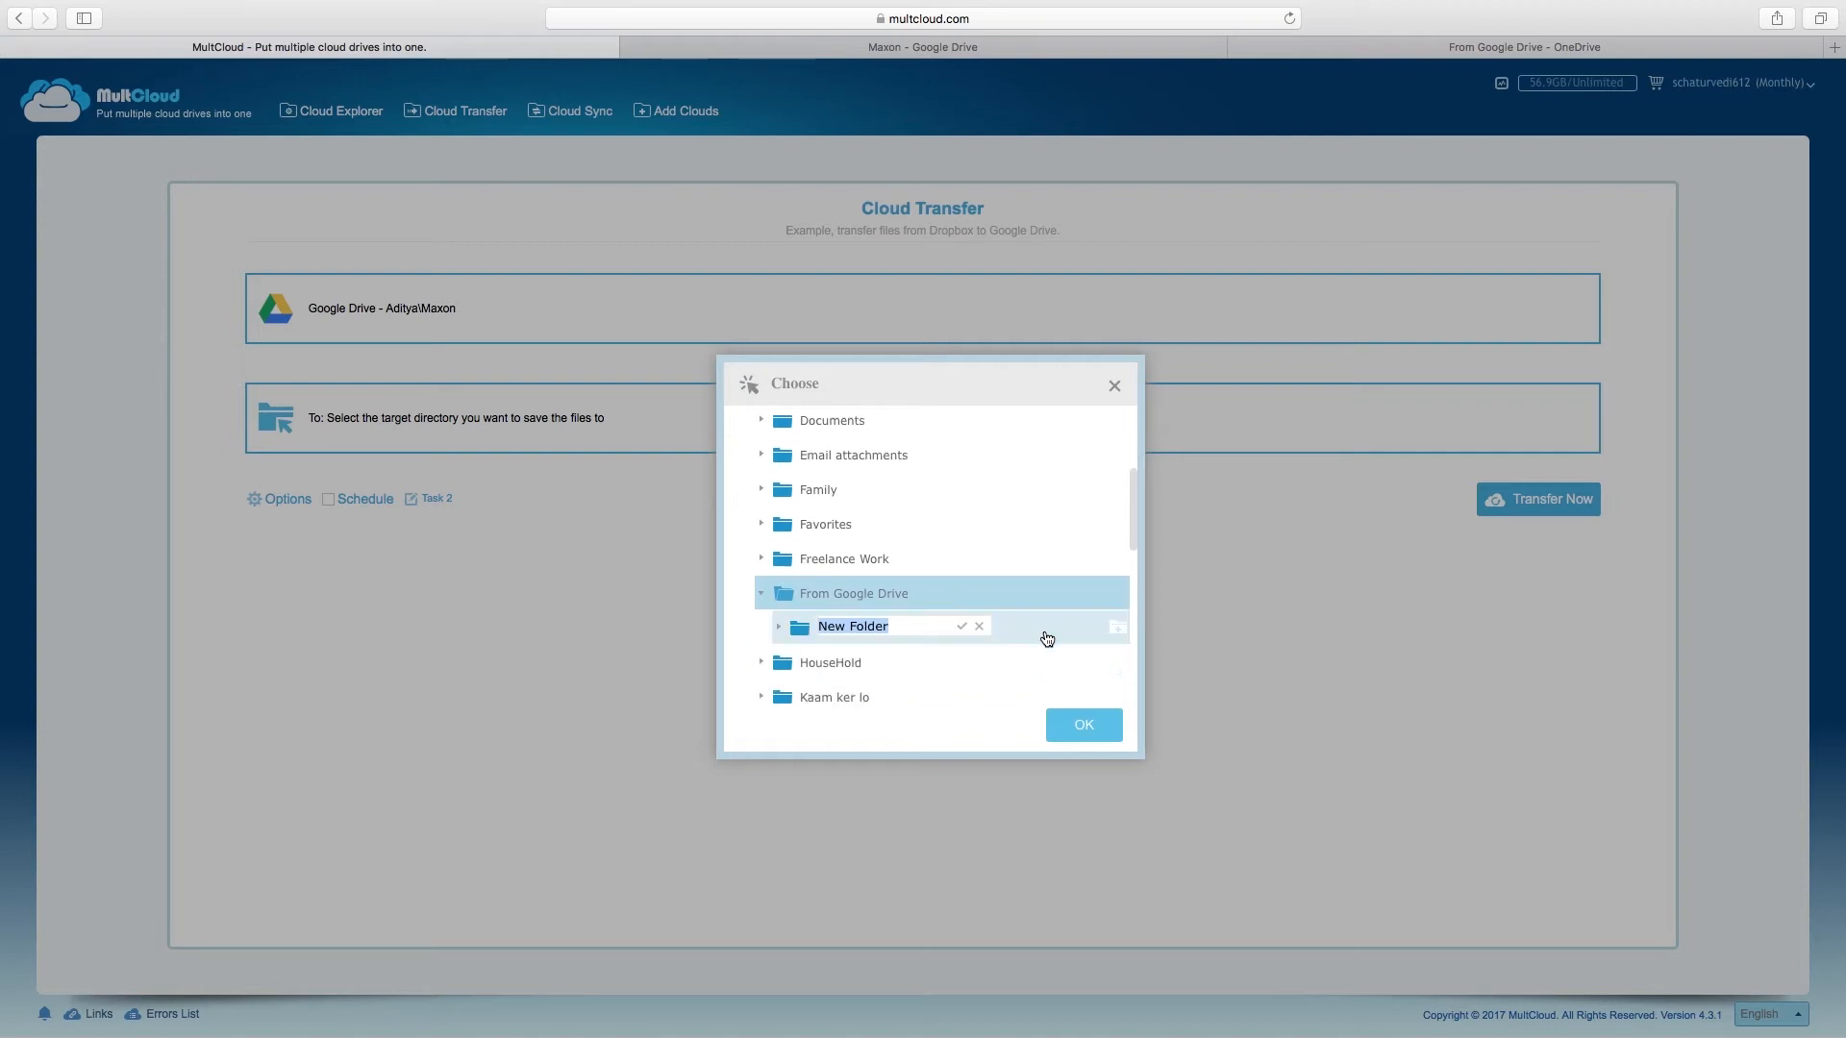
click(979, 628)
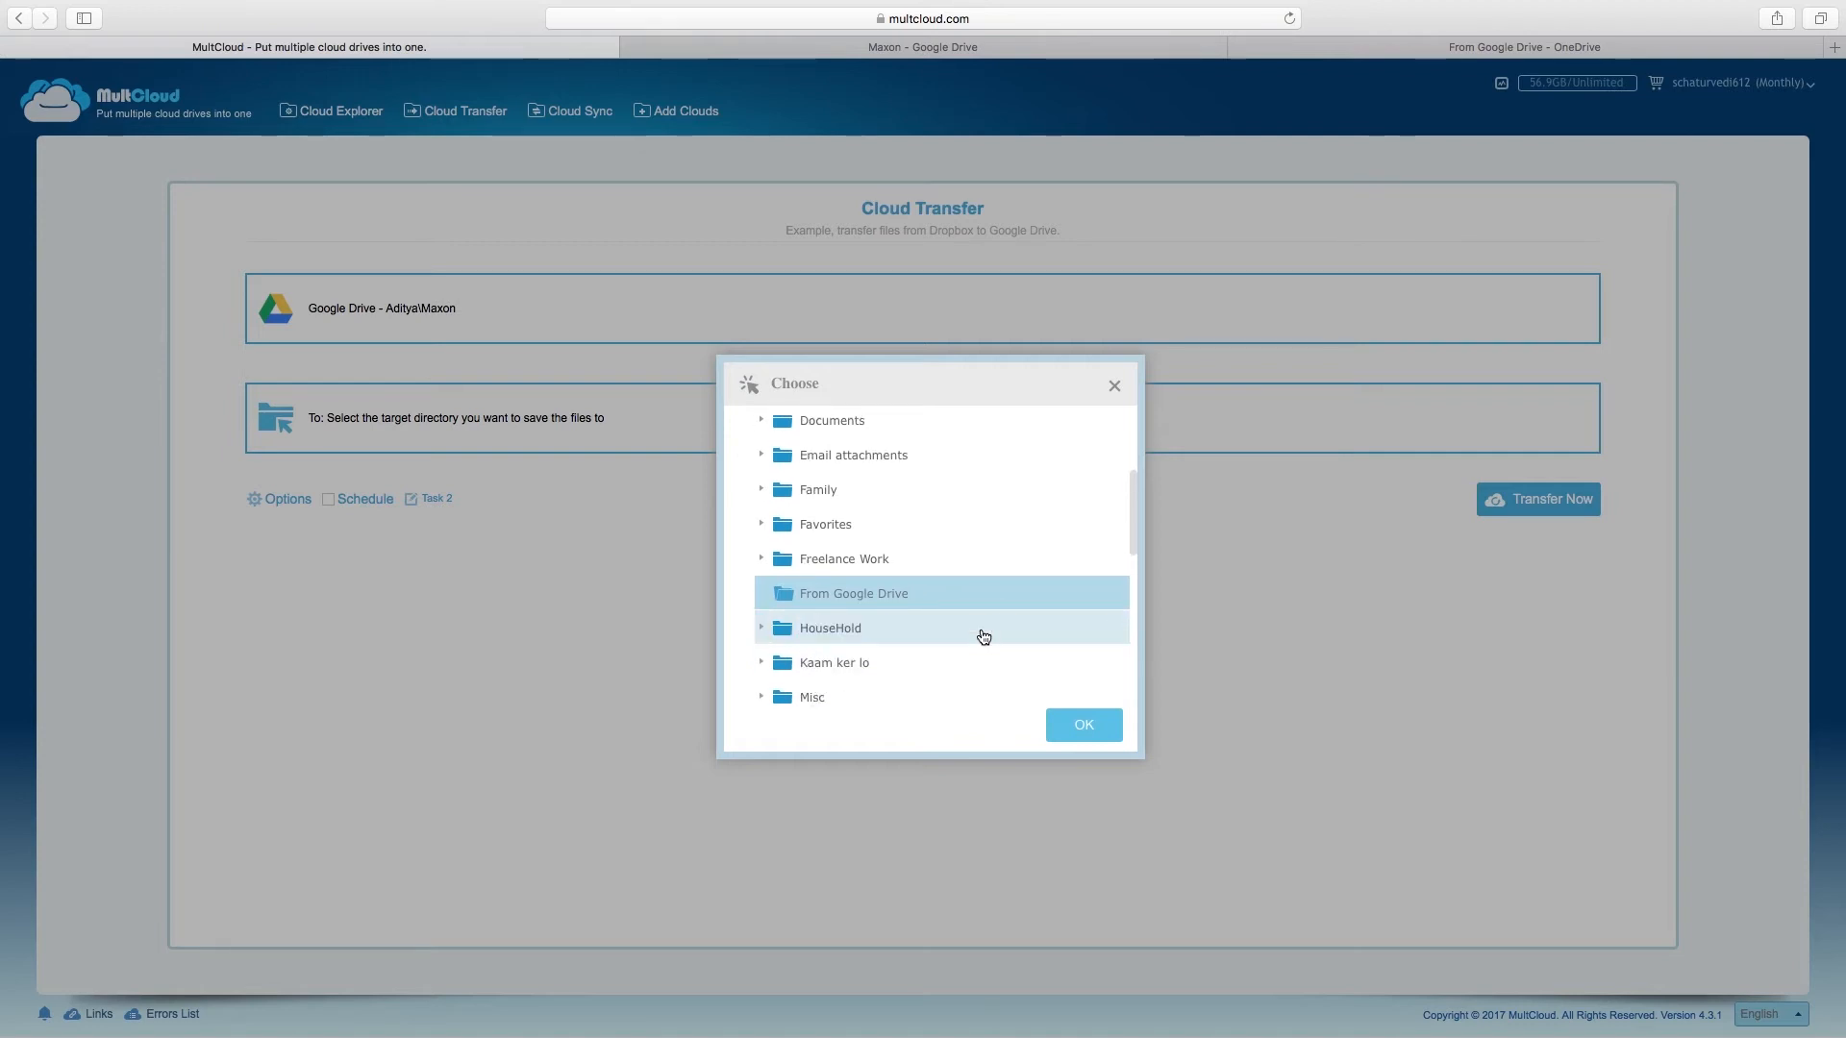
click(1086, 727)
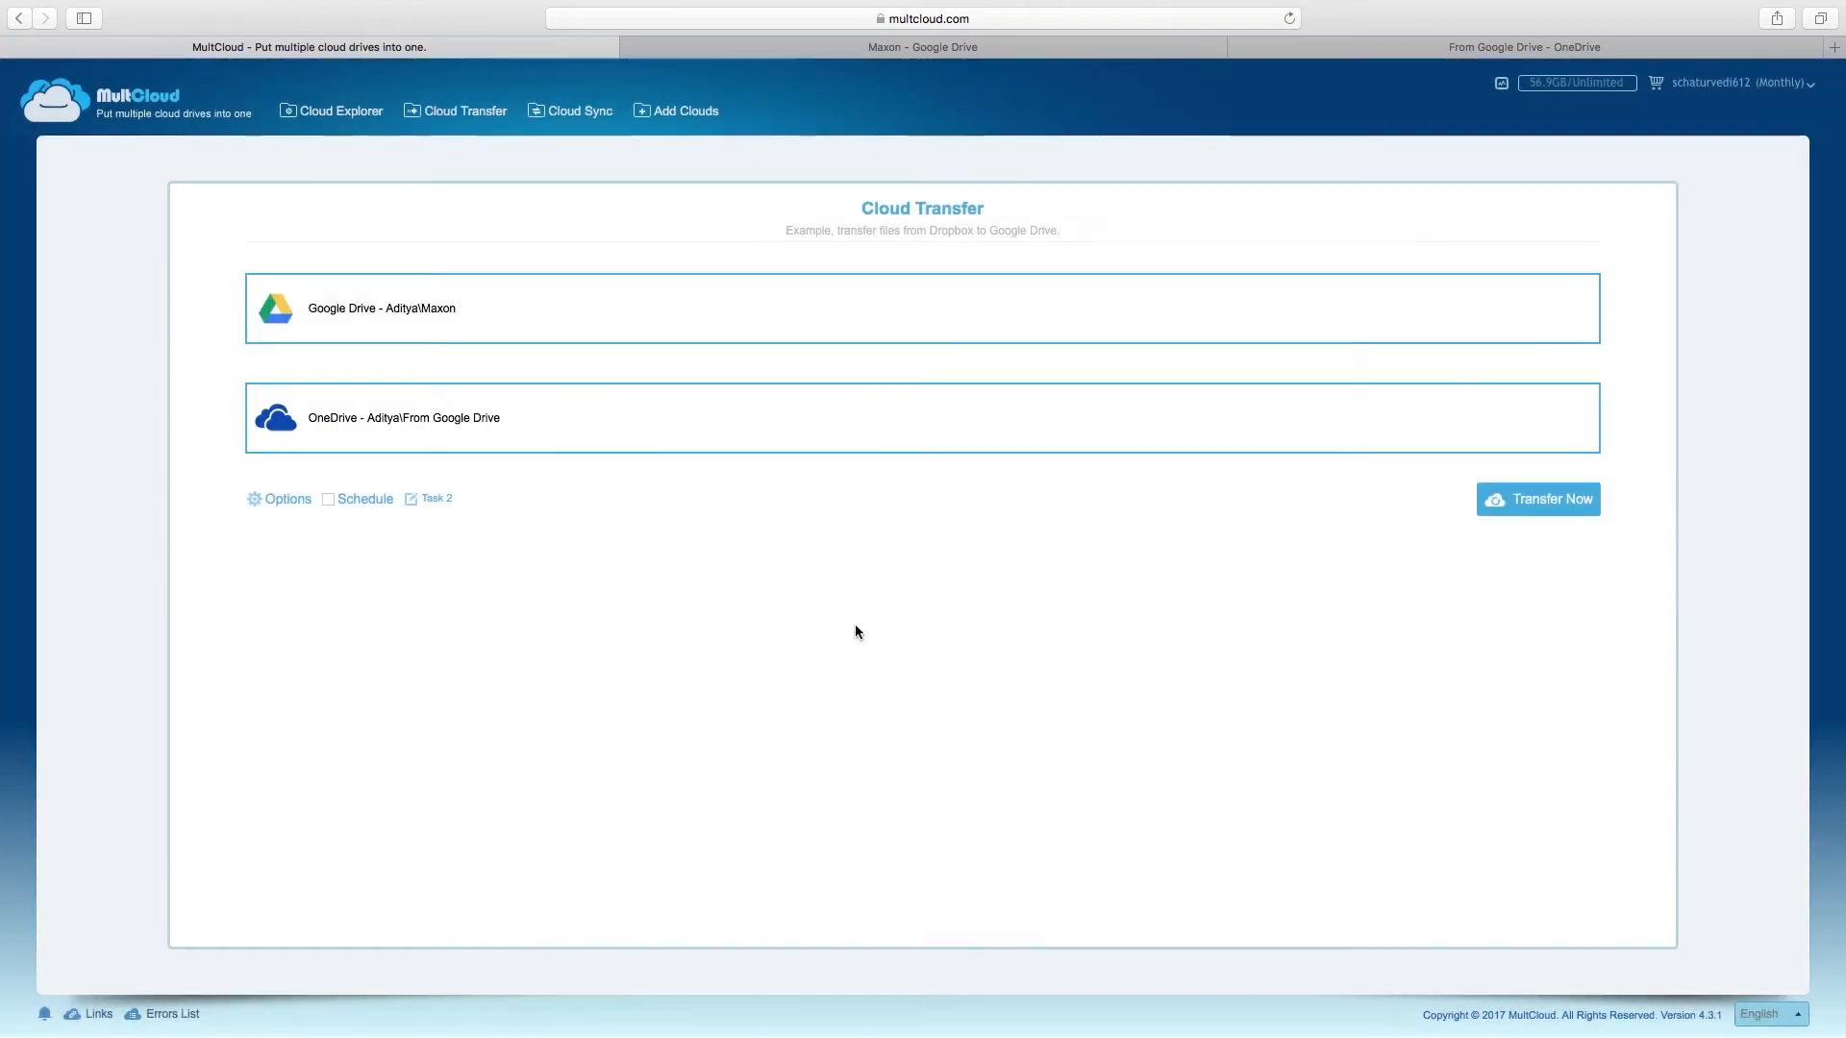
- Review the transfer's general options for handling files already at the destination and deleting source files after the transfer
click(275, 500)
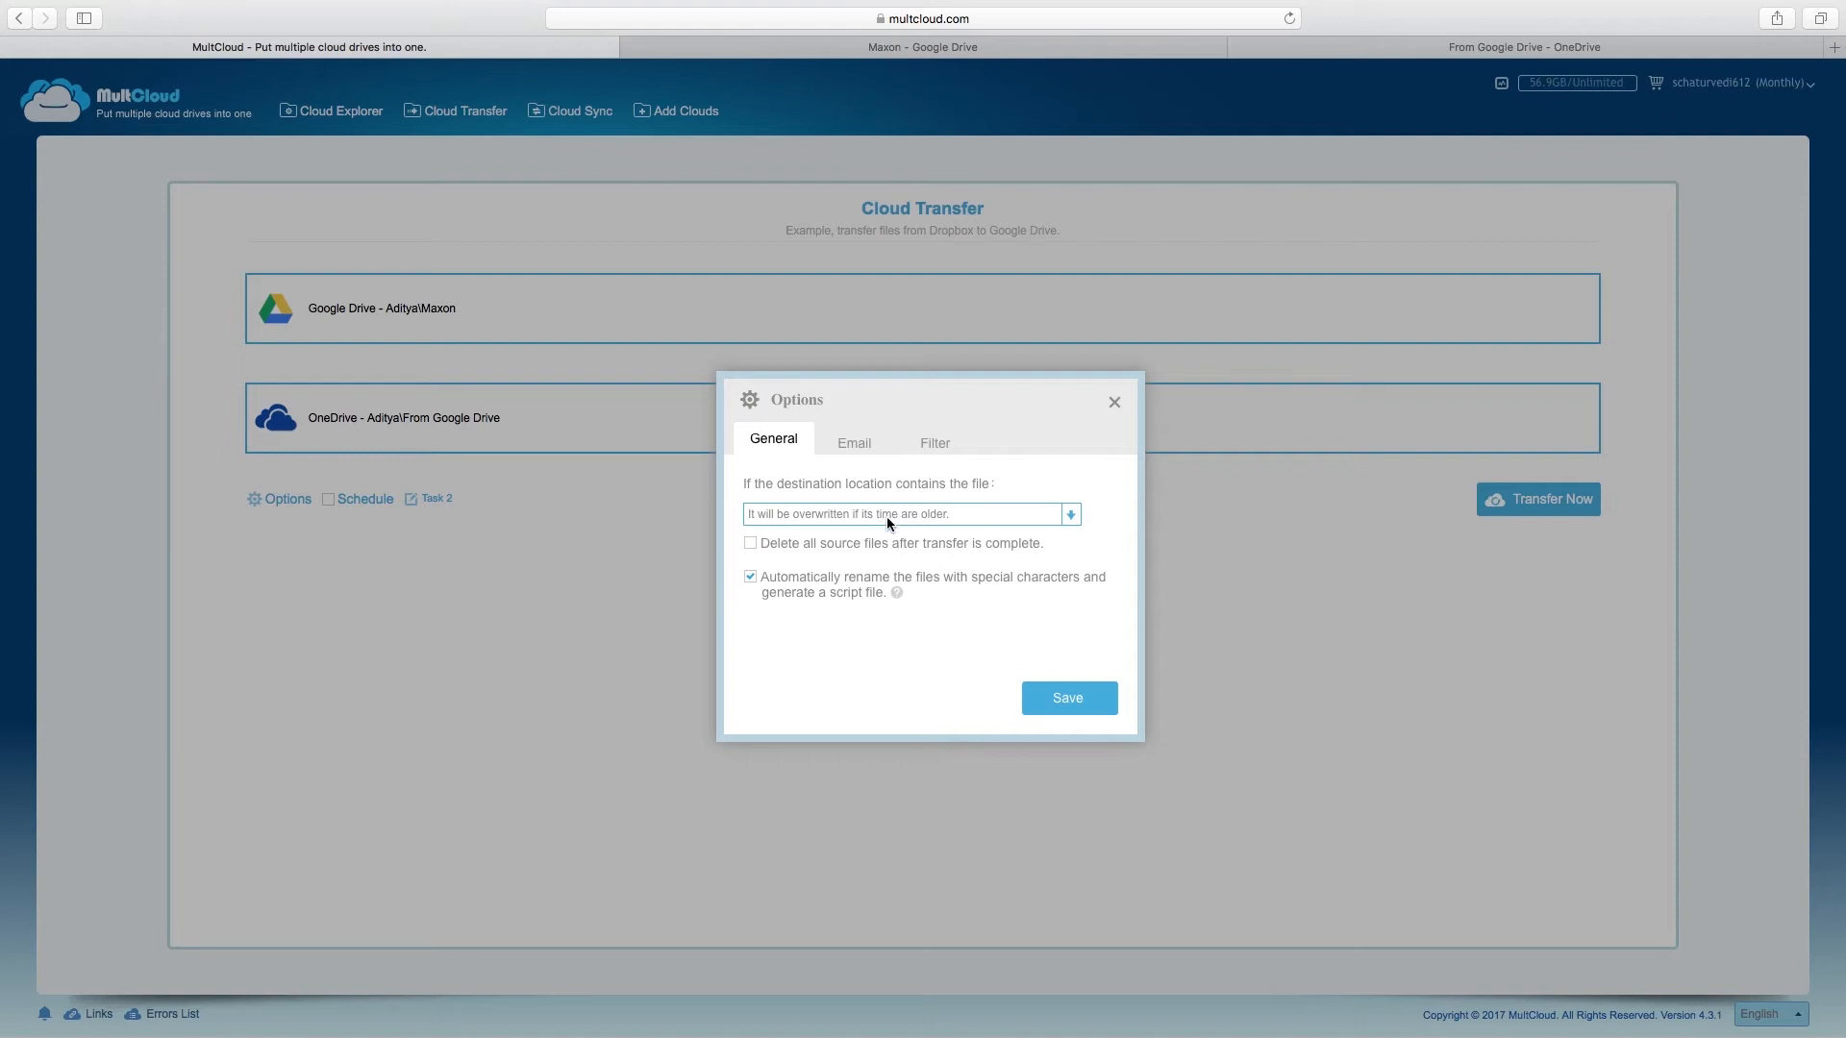
click(919, 515)
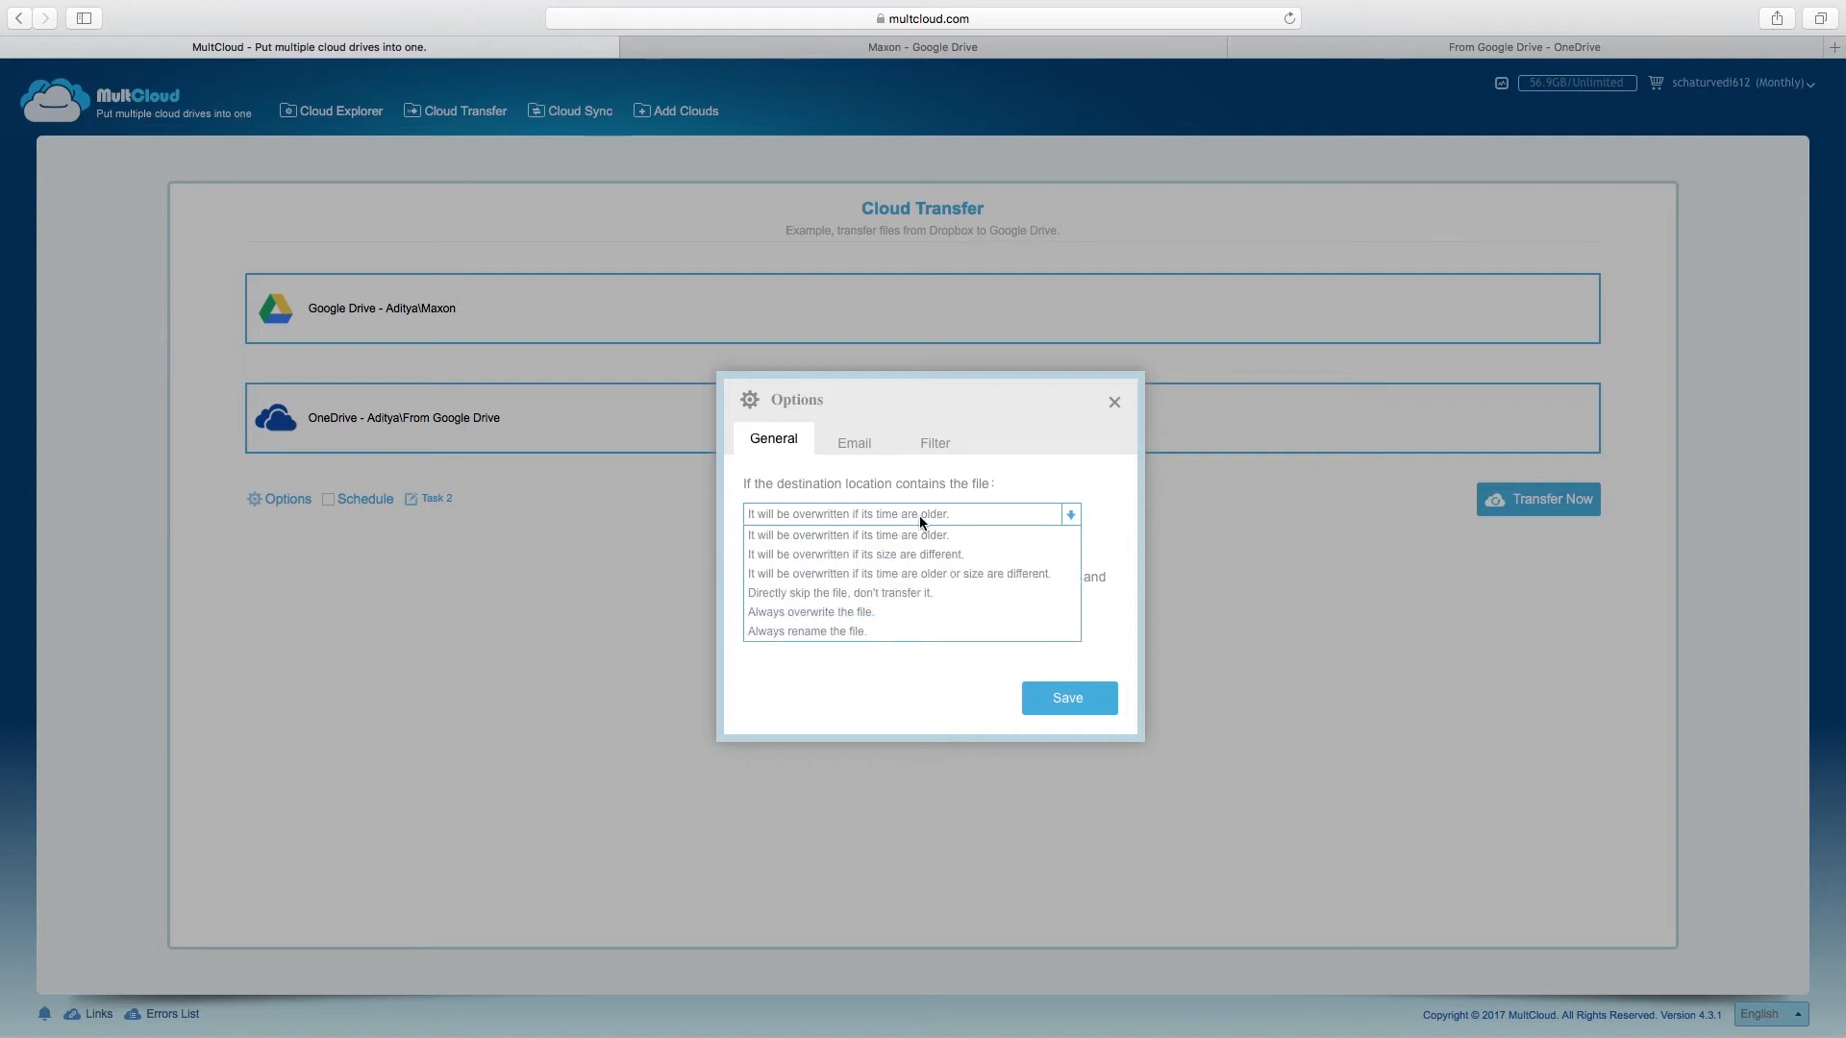
click(906, 648)
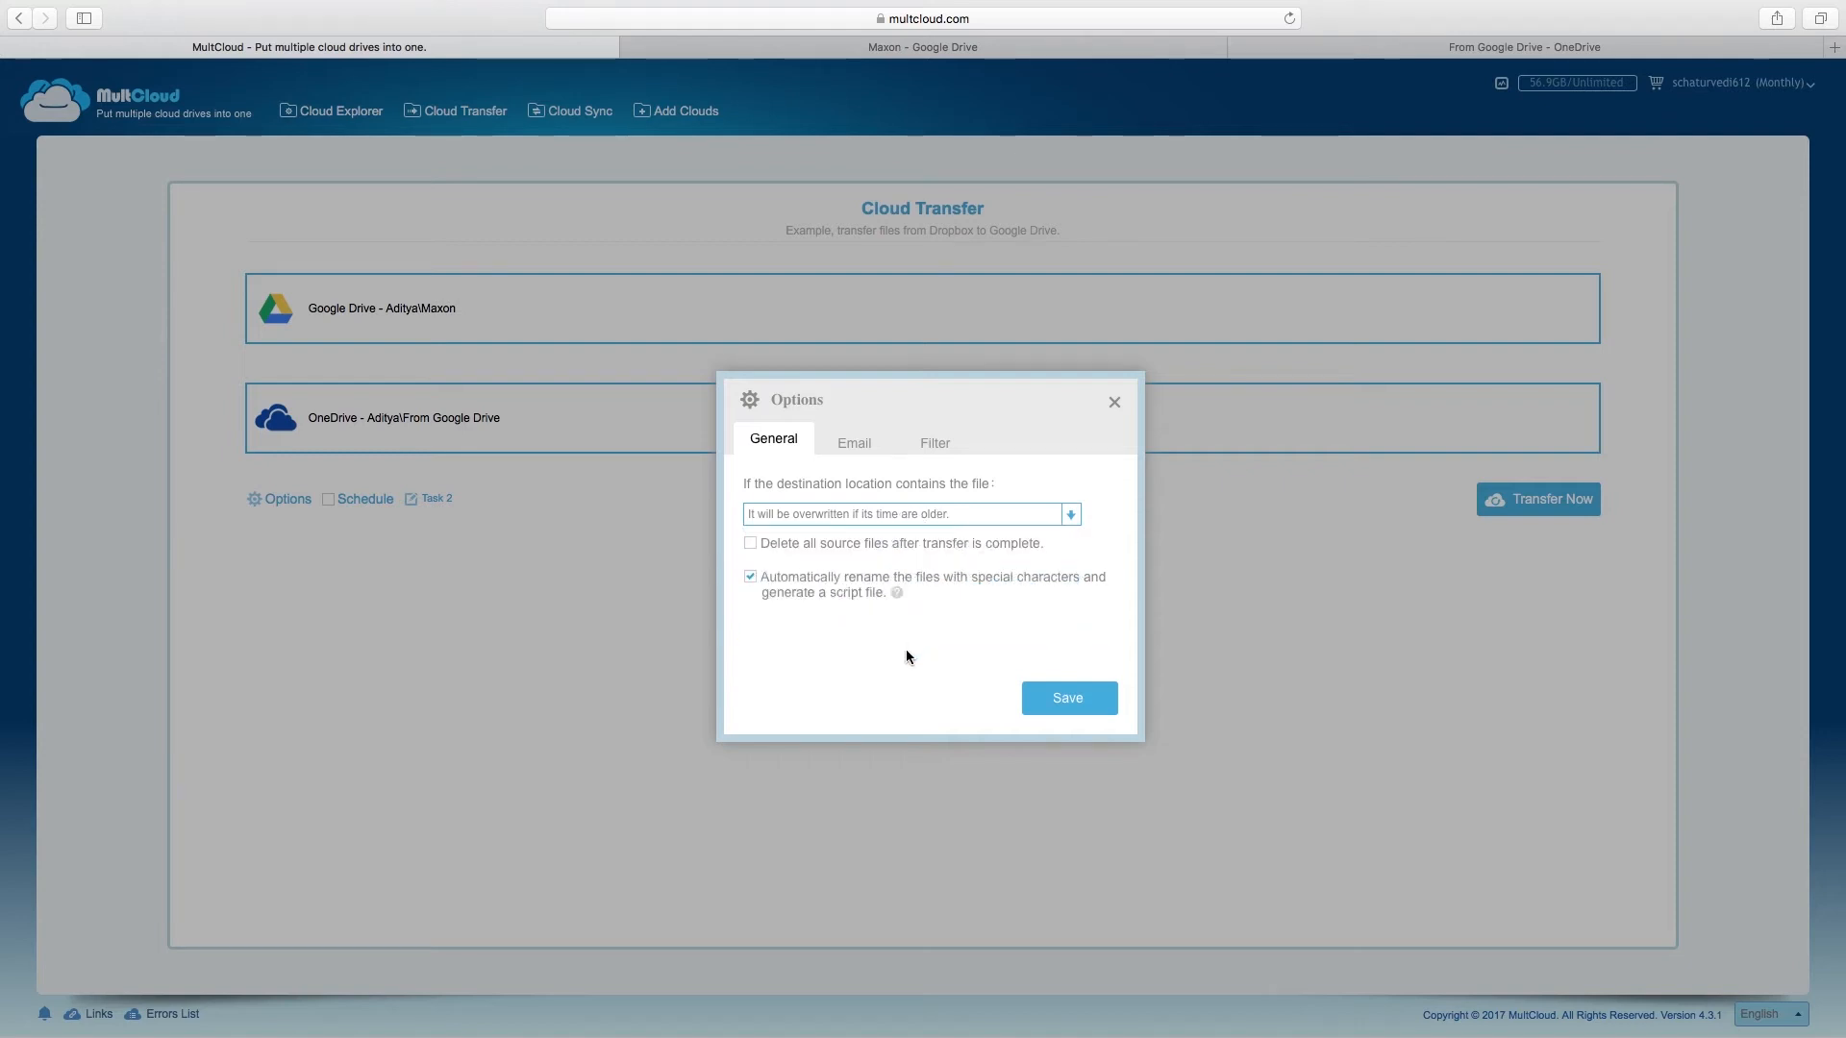
click(909, 514)
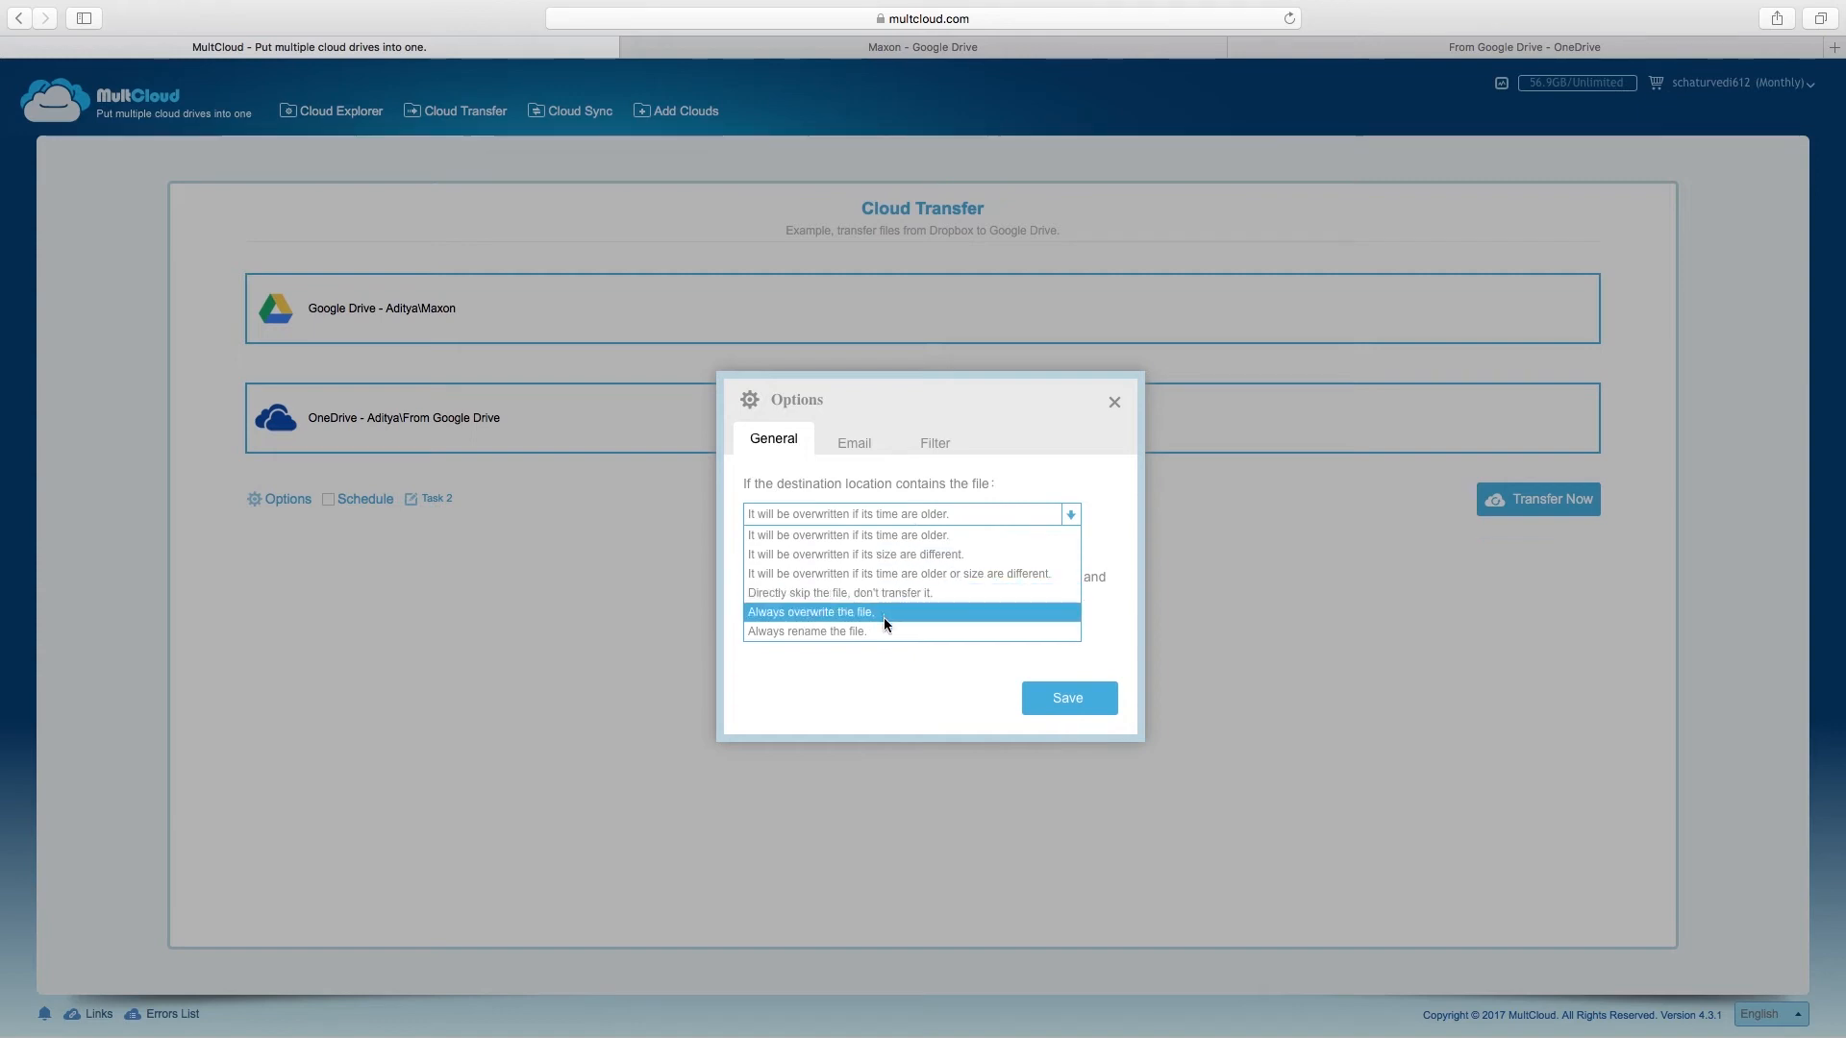
click(931, 647)
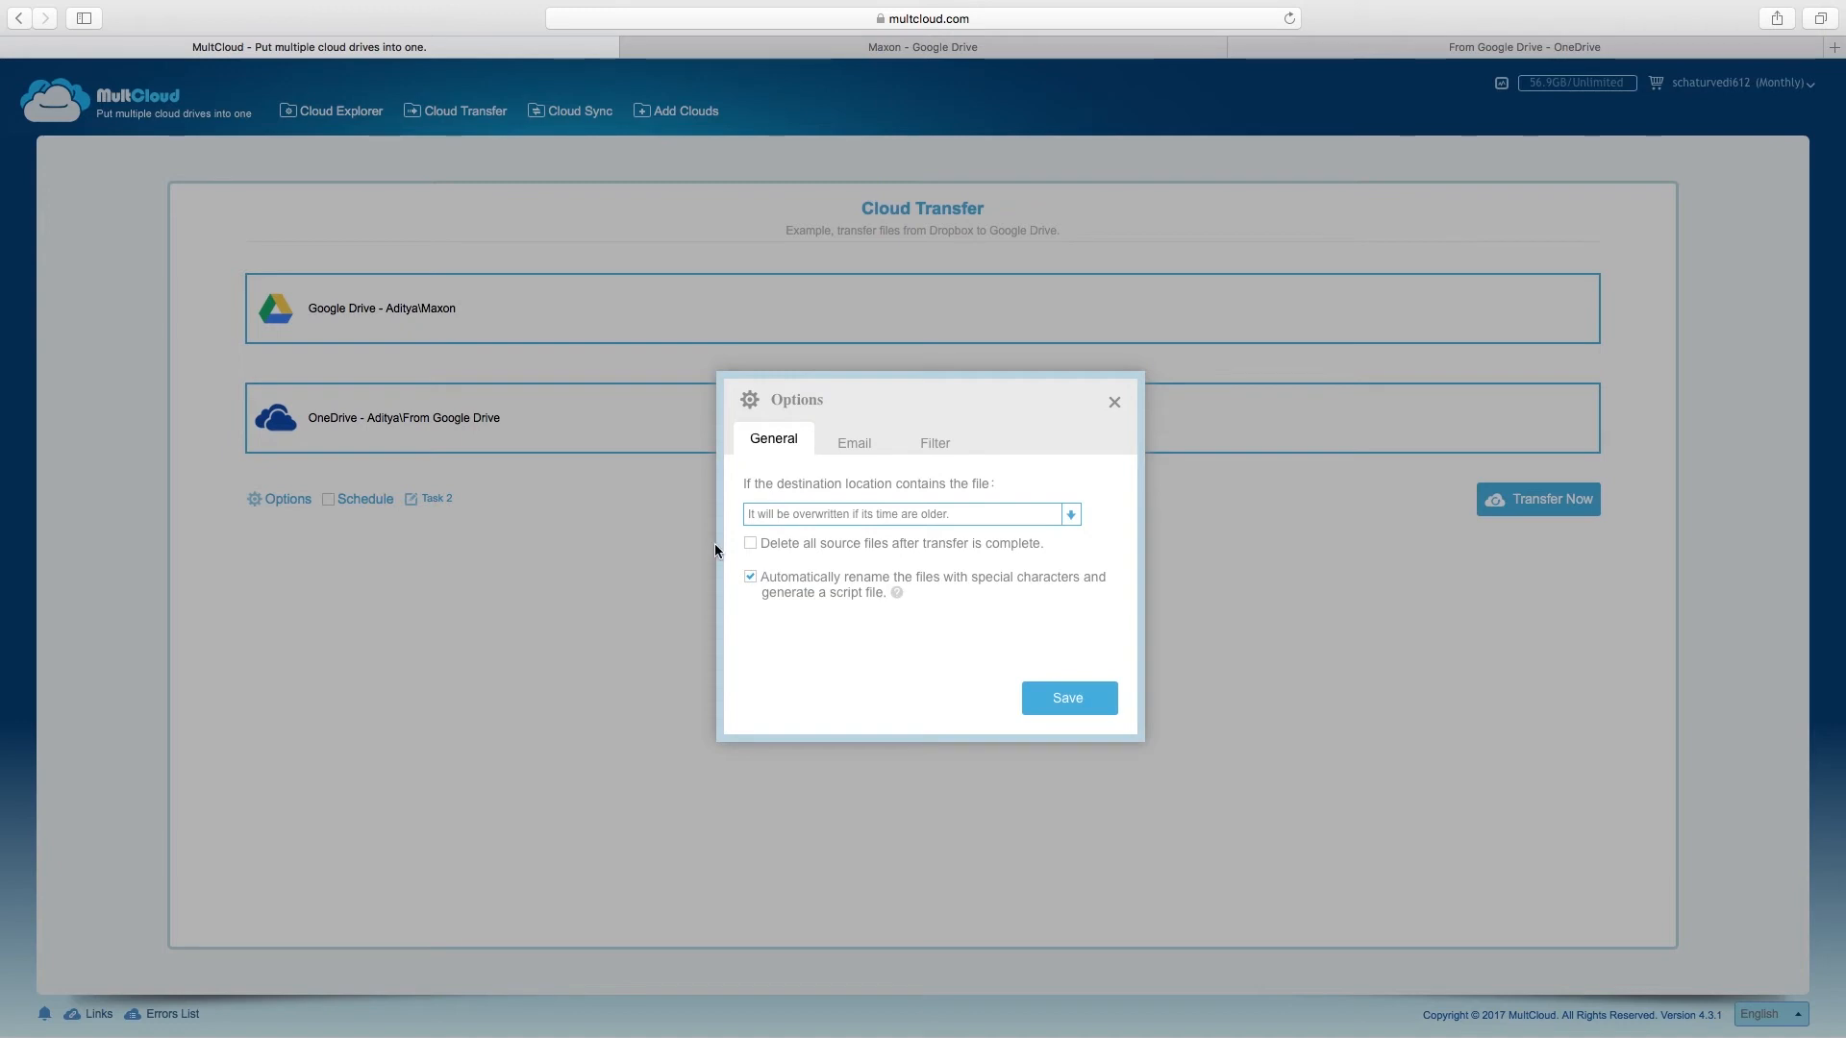
click(749, 544)
- Check the option for sending an email notification when the transfer task completes, and leave it disabled
click(849, 446)
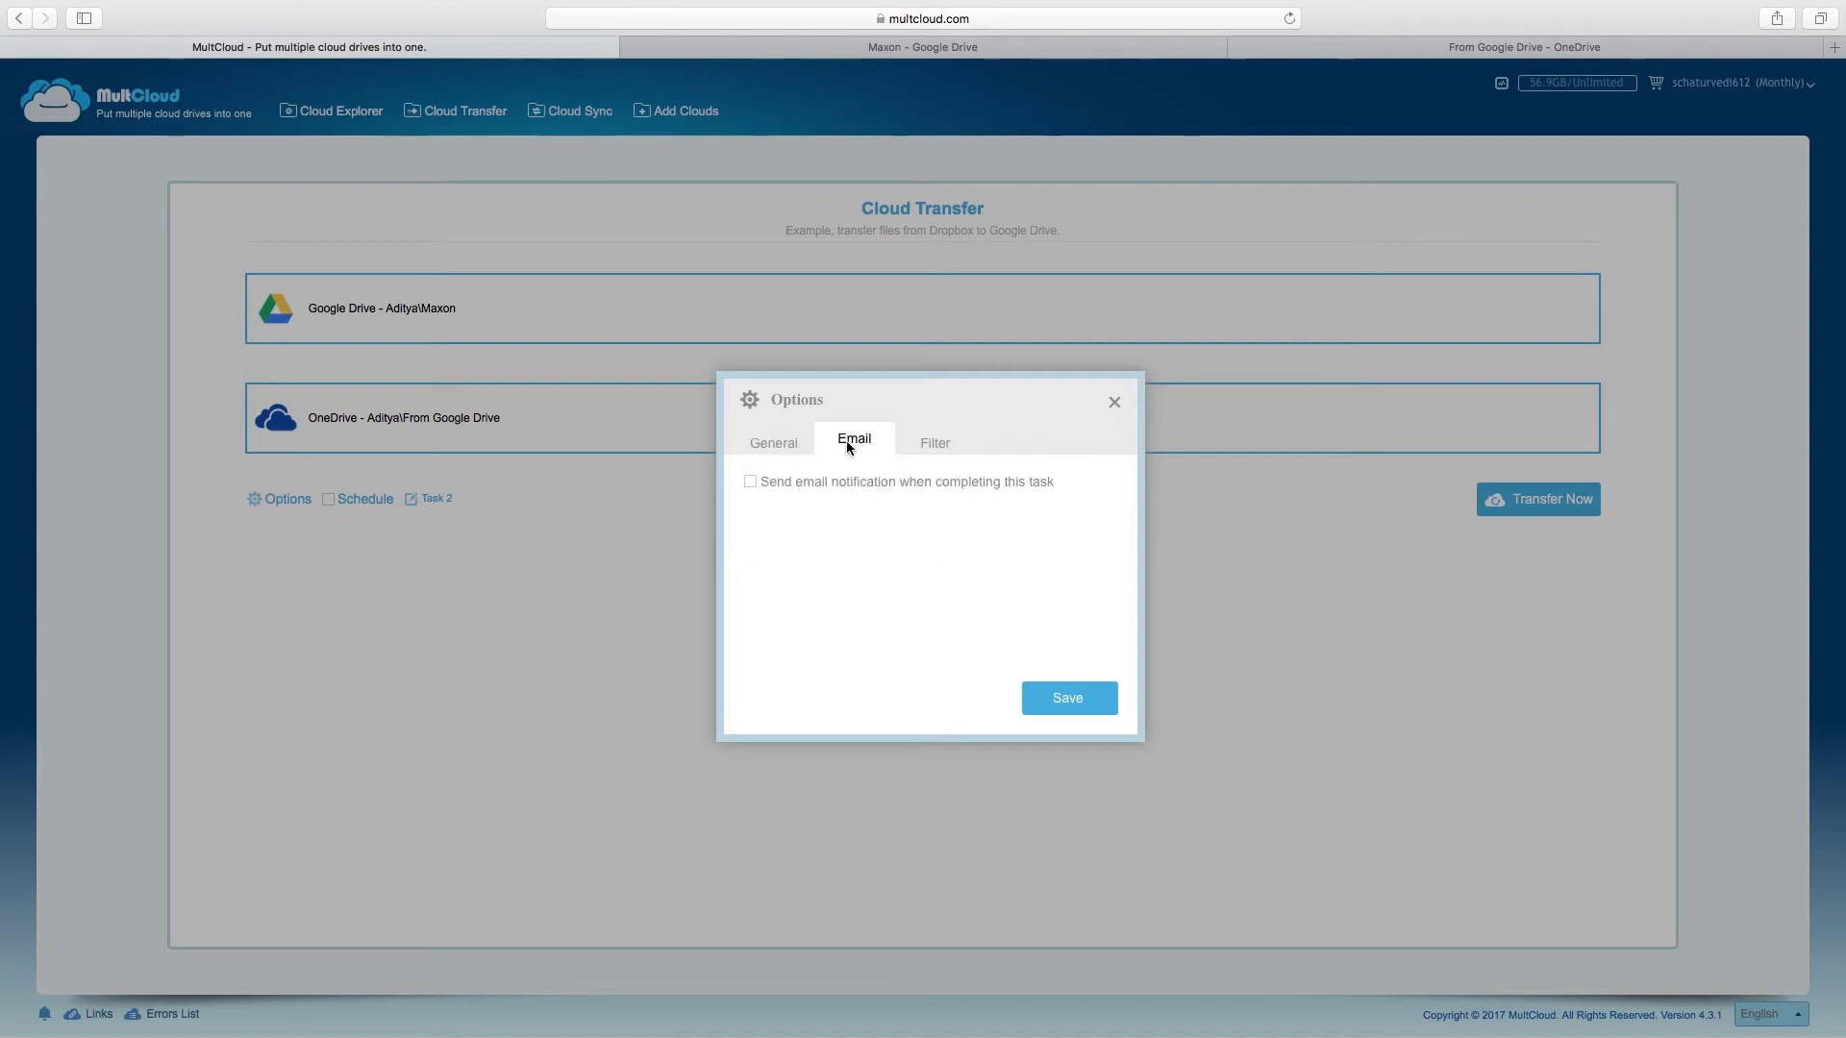
click(771, 486)
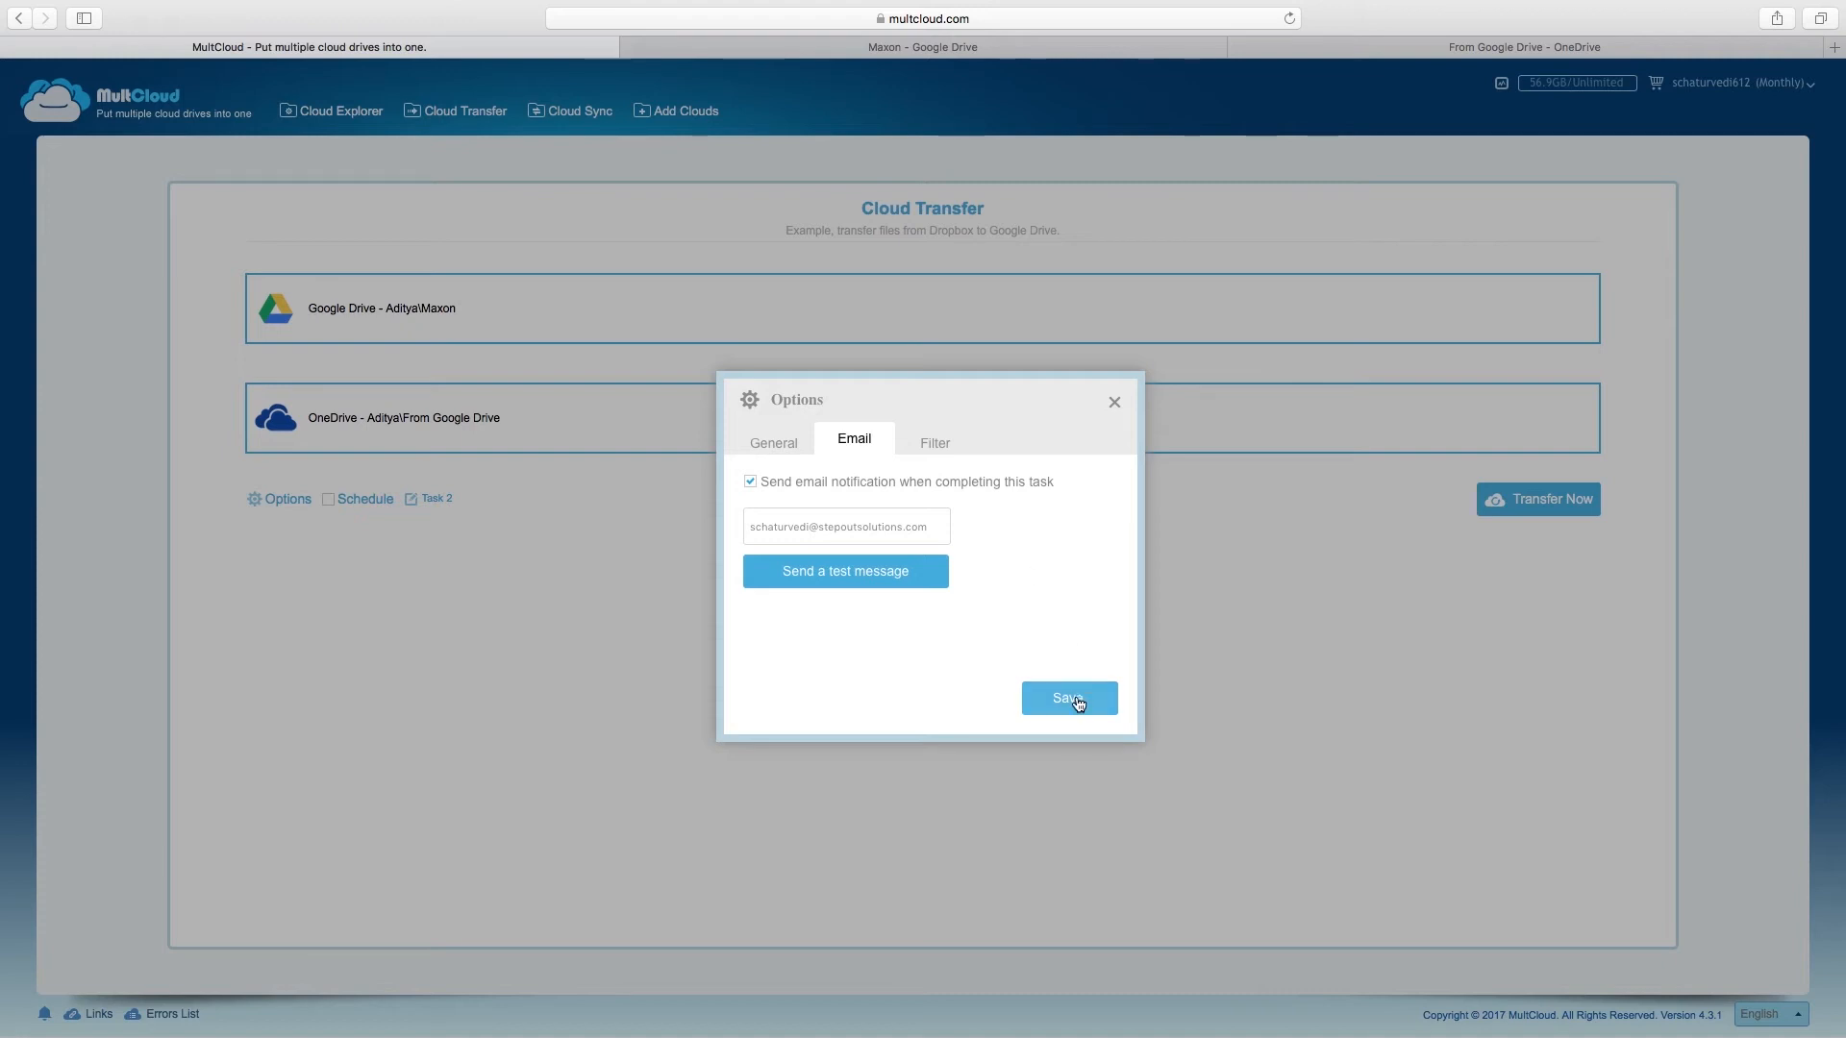
click(750, 483)
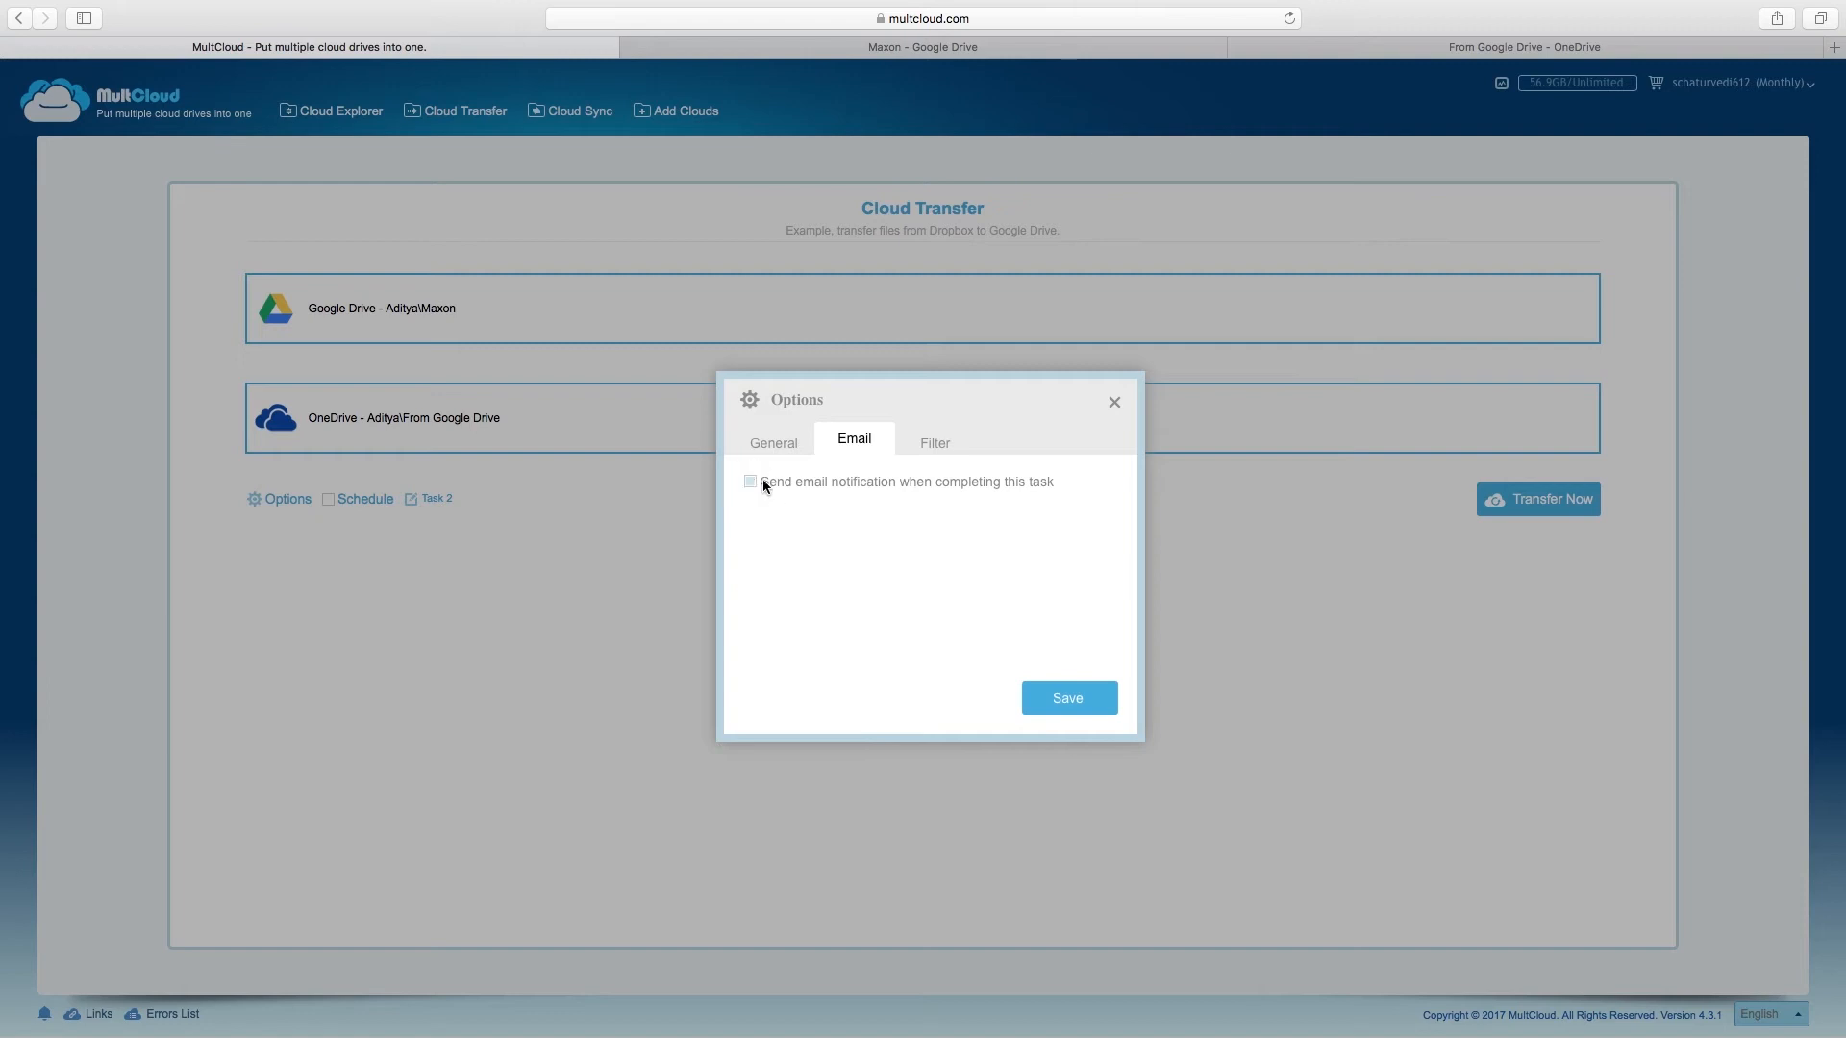
- Examine the filters for excluding or including certain files, recheck the general options and close the transfer options
click(923, 450)
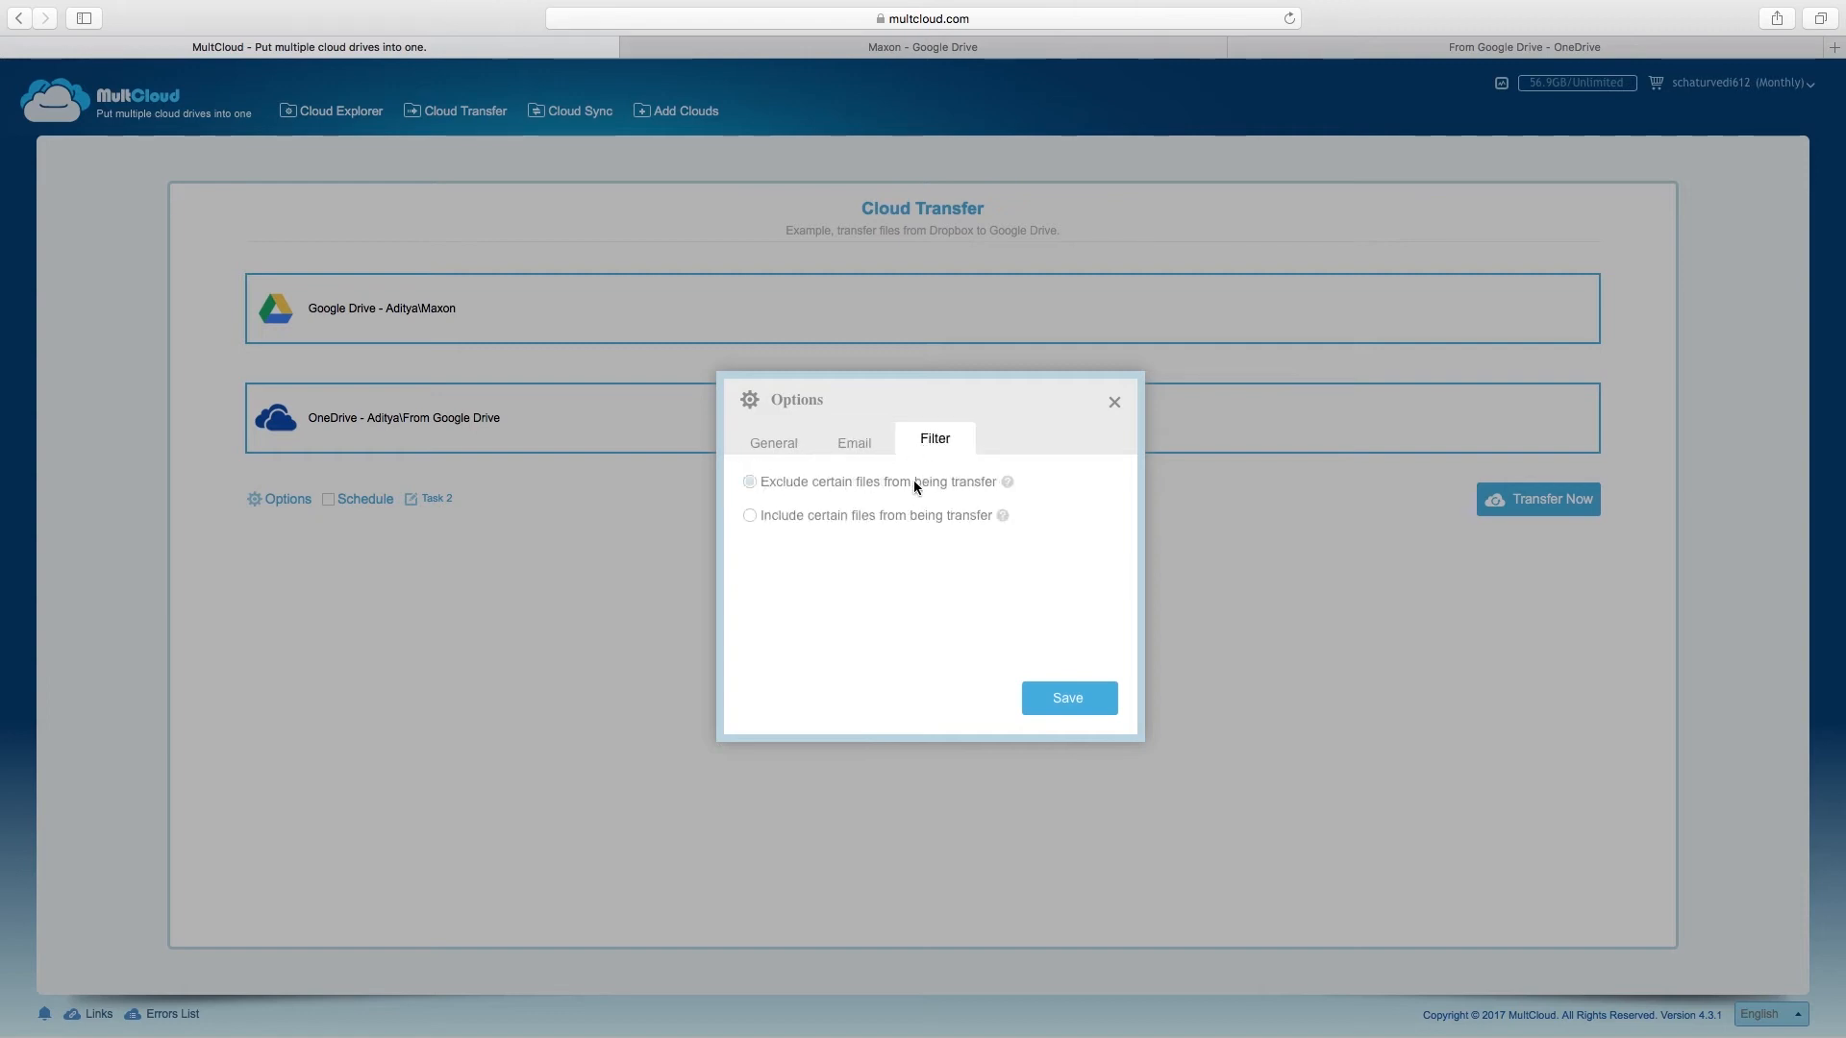
click(913, 482)
click(890, 583)
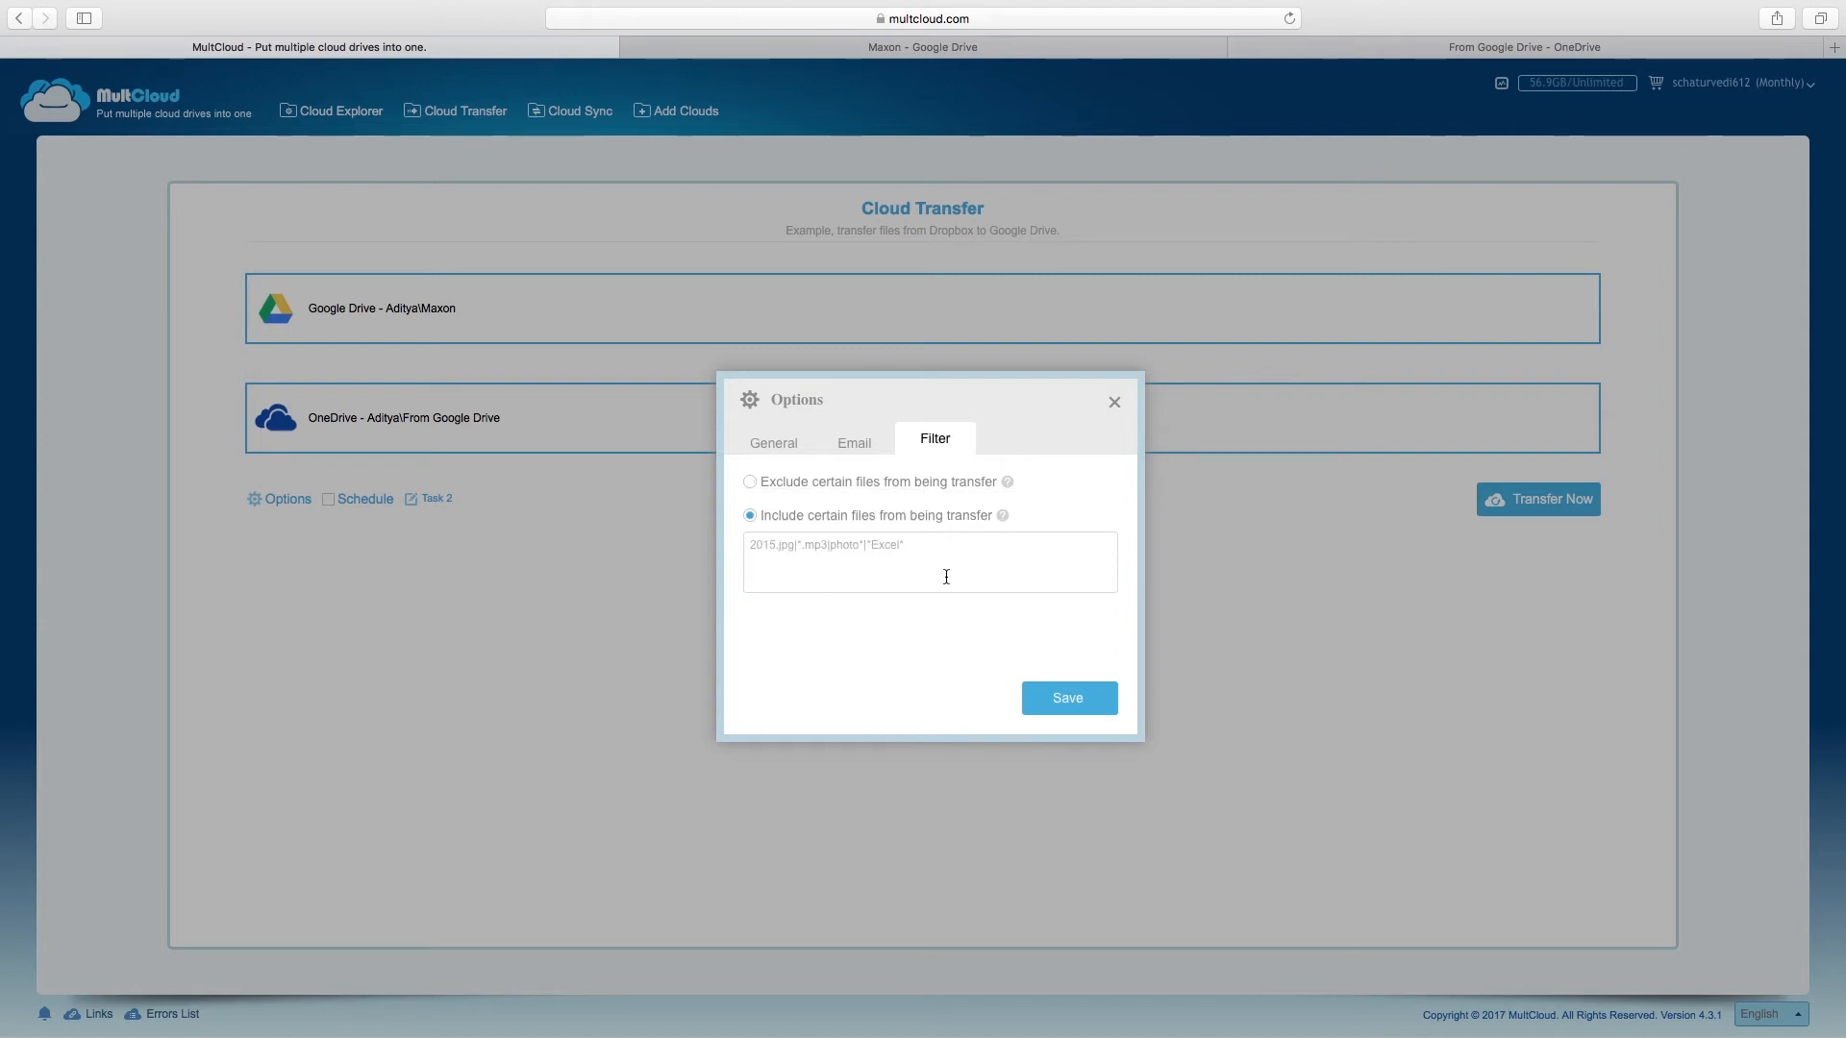
click(842, 487)
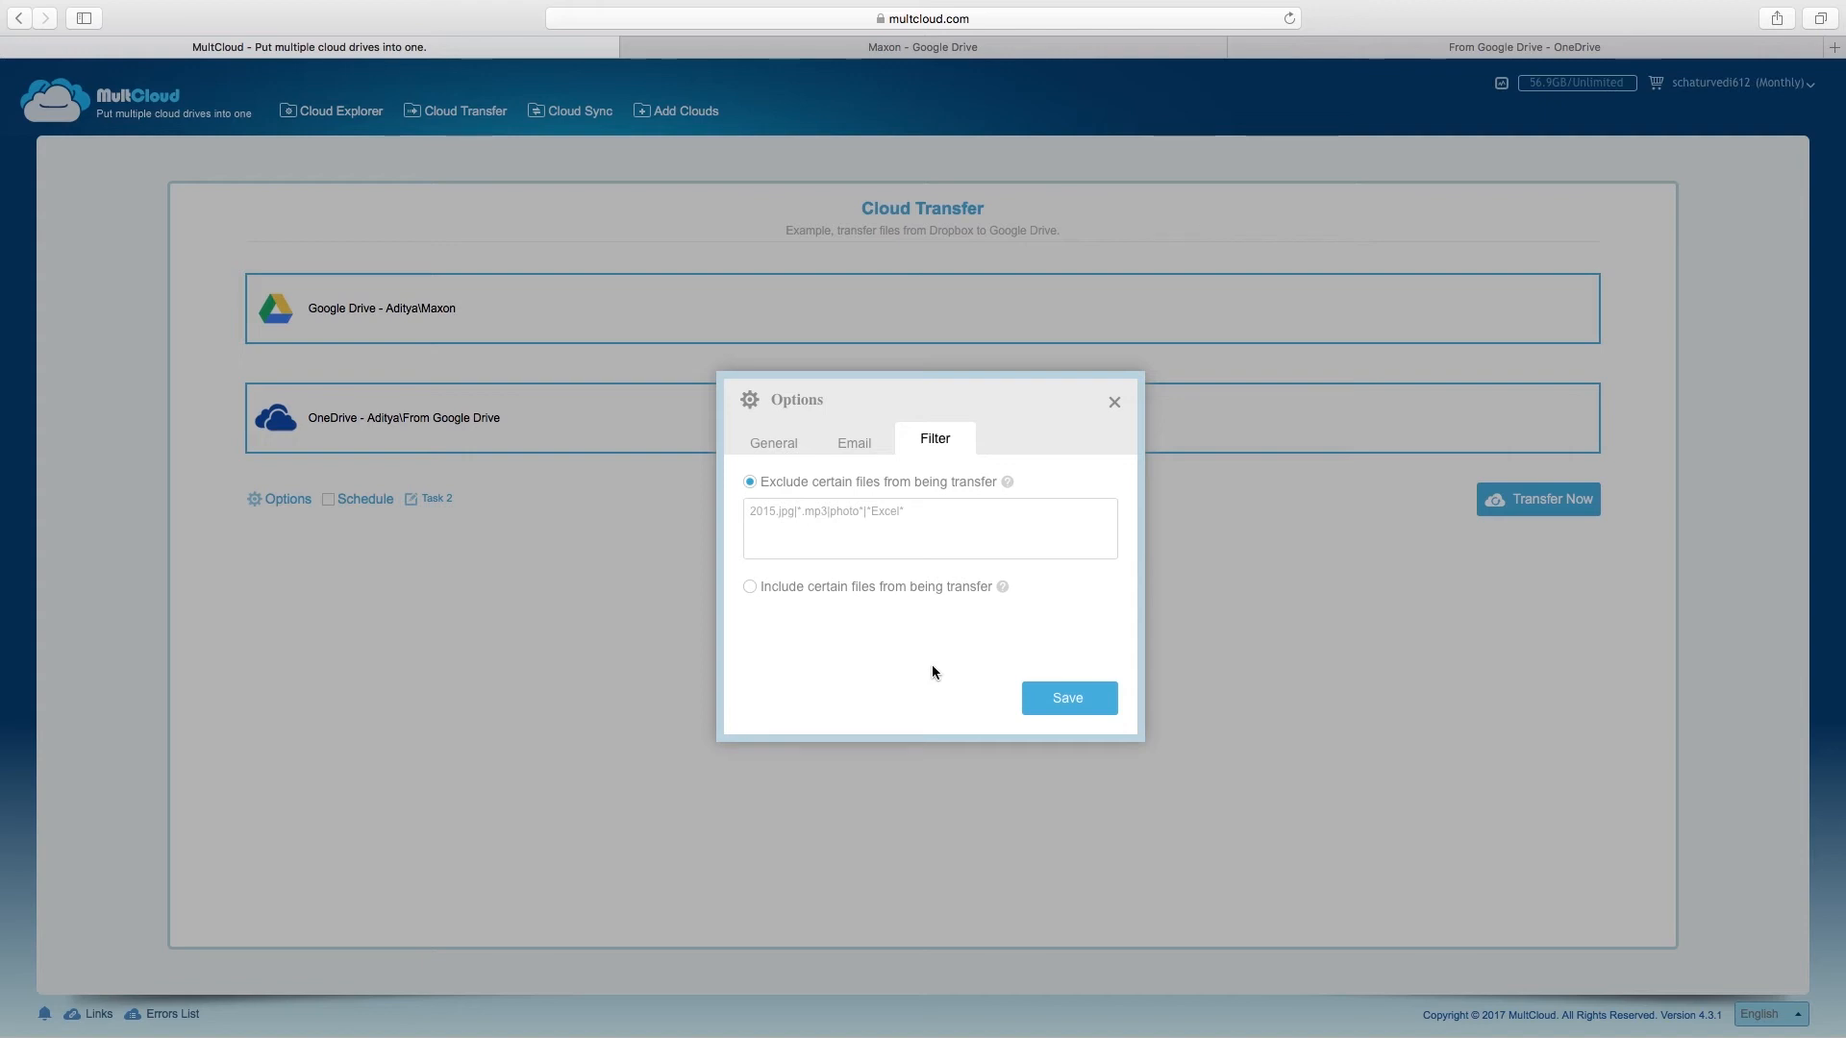
click(781, 444)
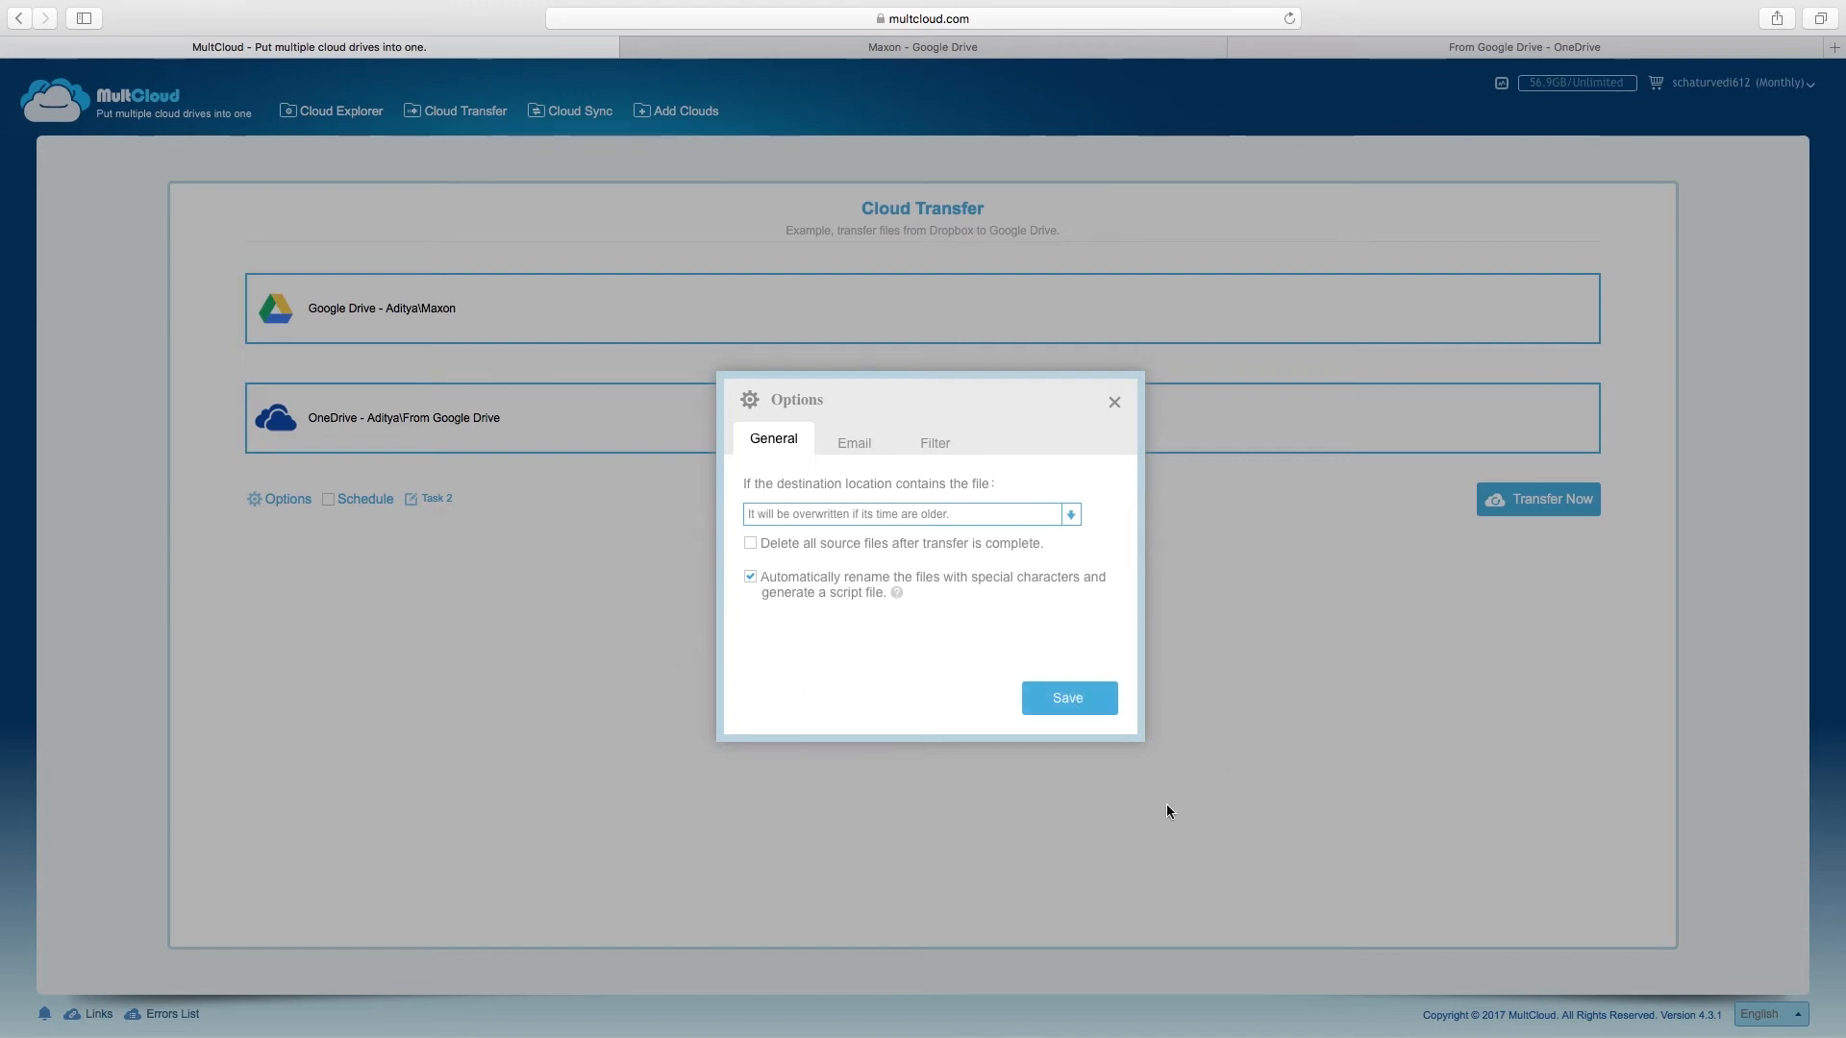
click(1084, 709)
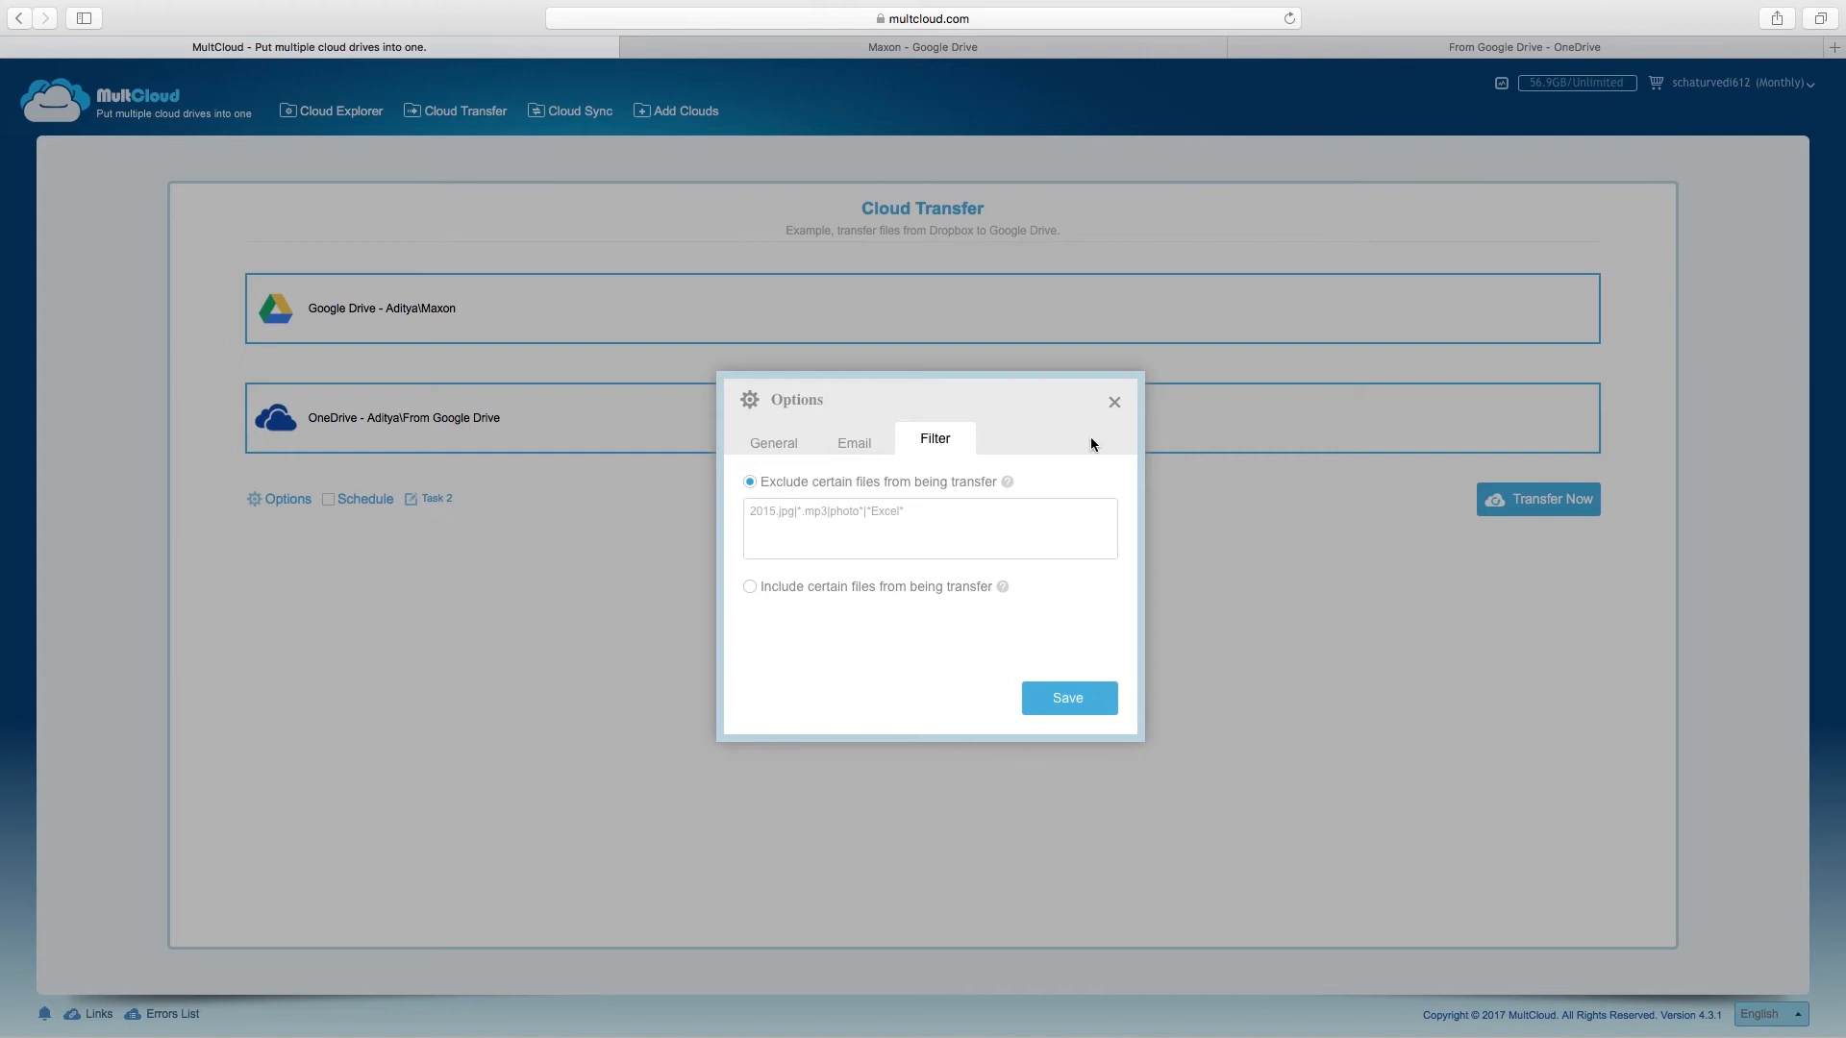
click(1112, 404)
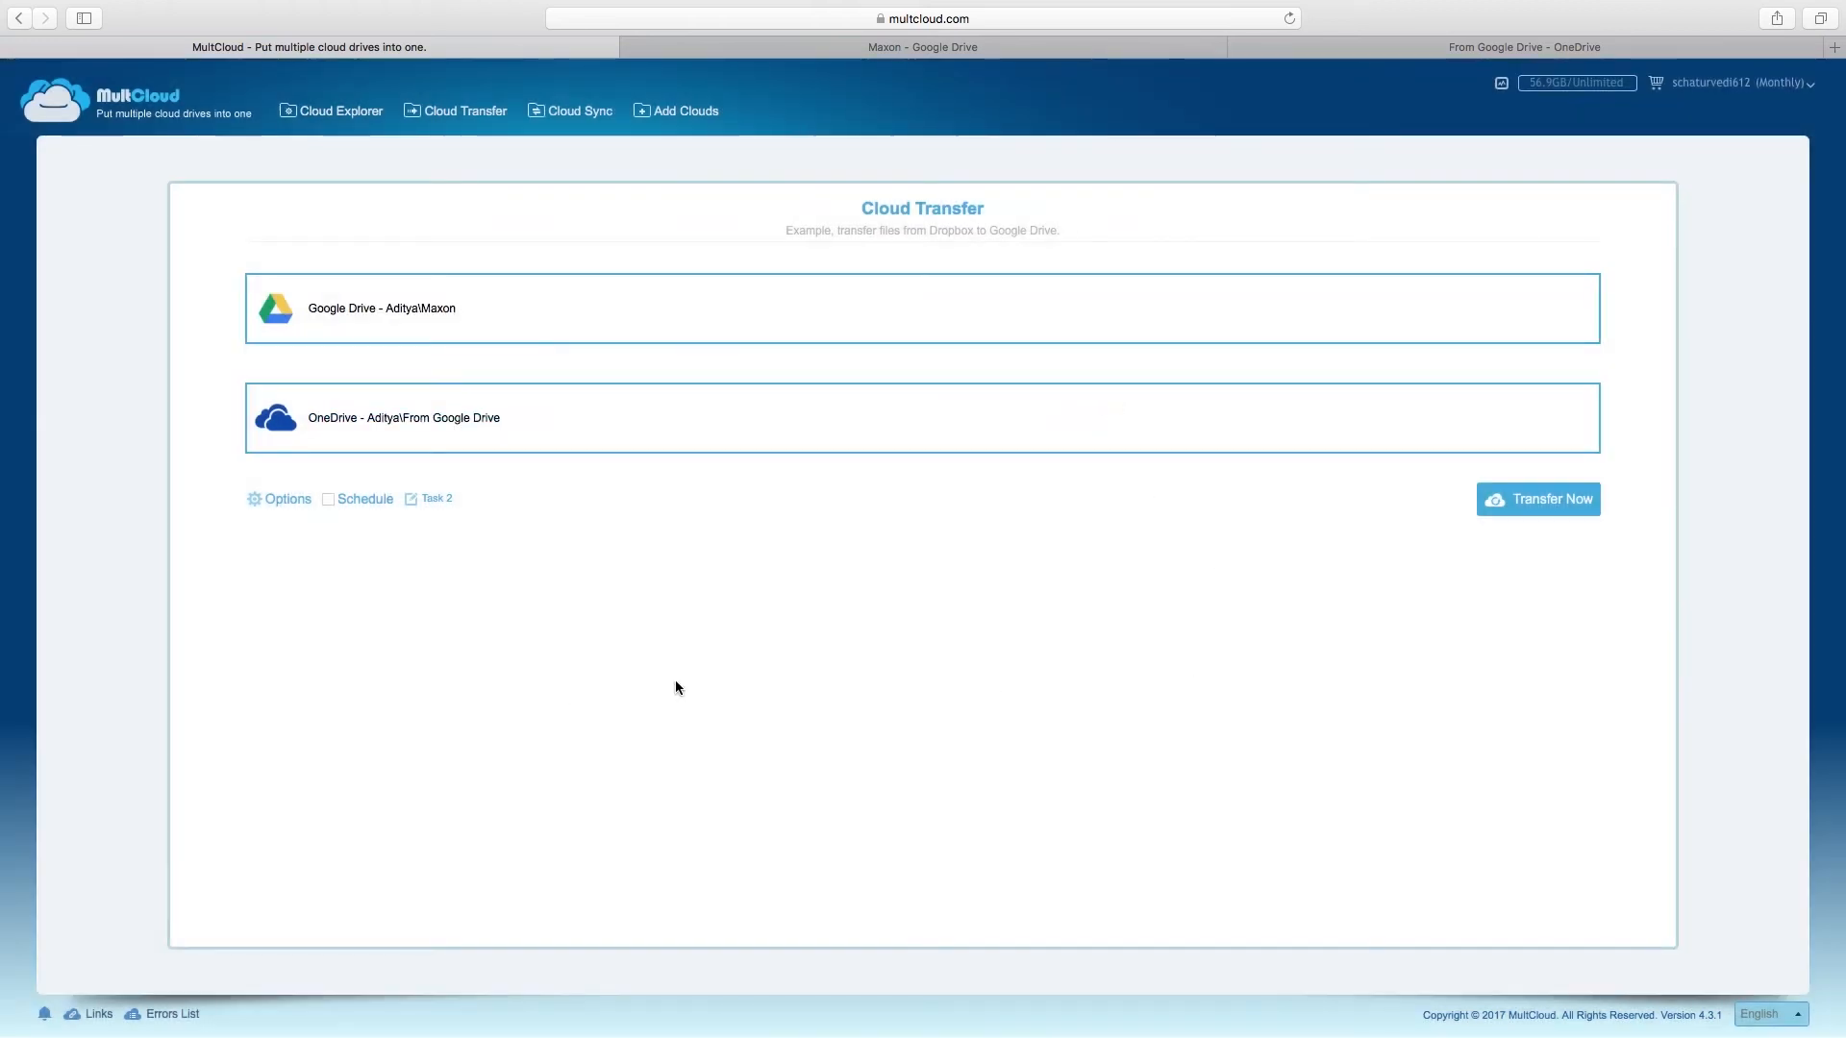
- Start the transfer of the Maxon folder from Google Drive to OneDrive's From Google Drive folder
click(1537, 509)
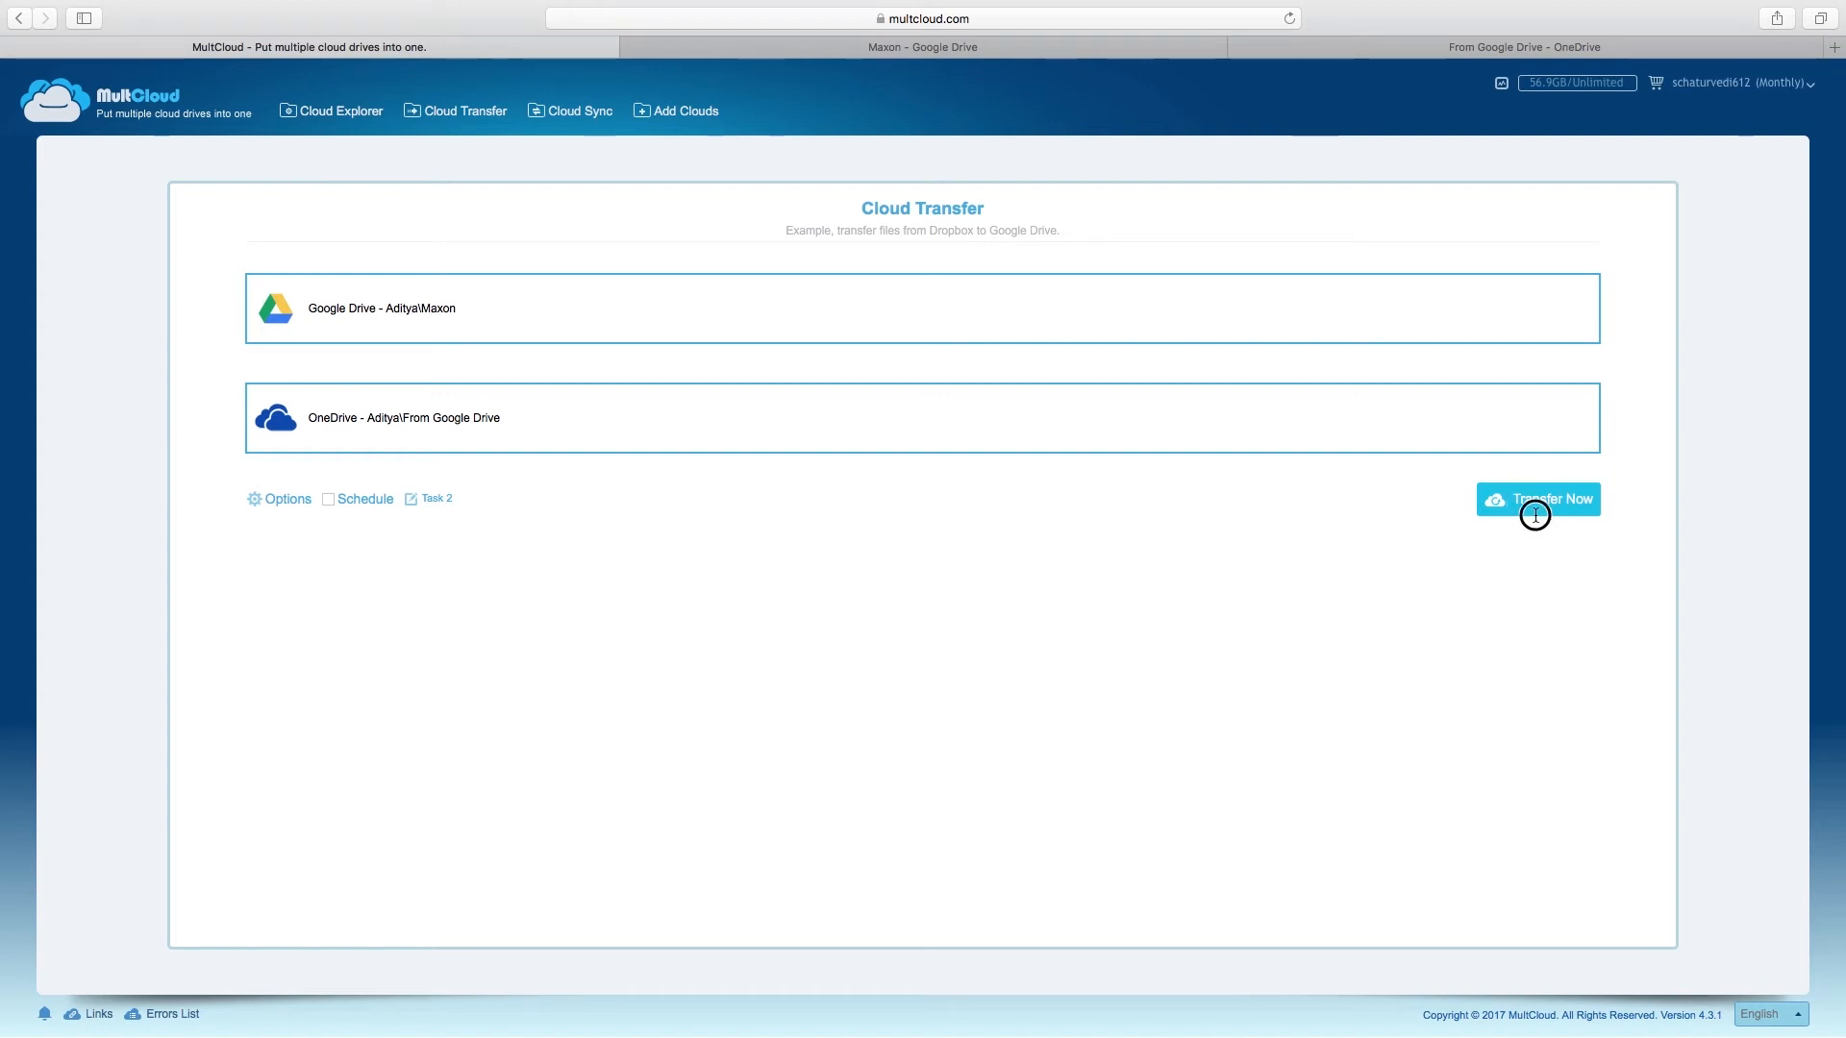
drag(1537, 505, 1475, 677)
click(369, 600)
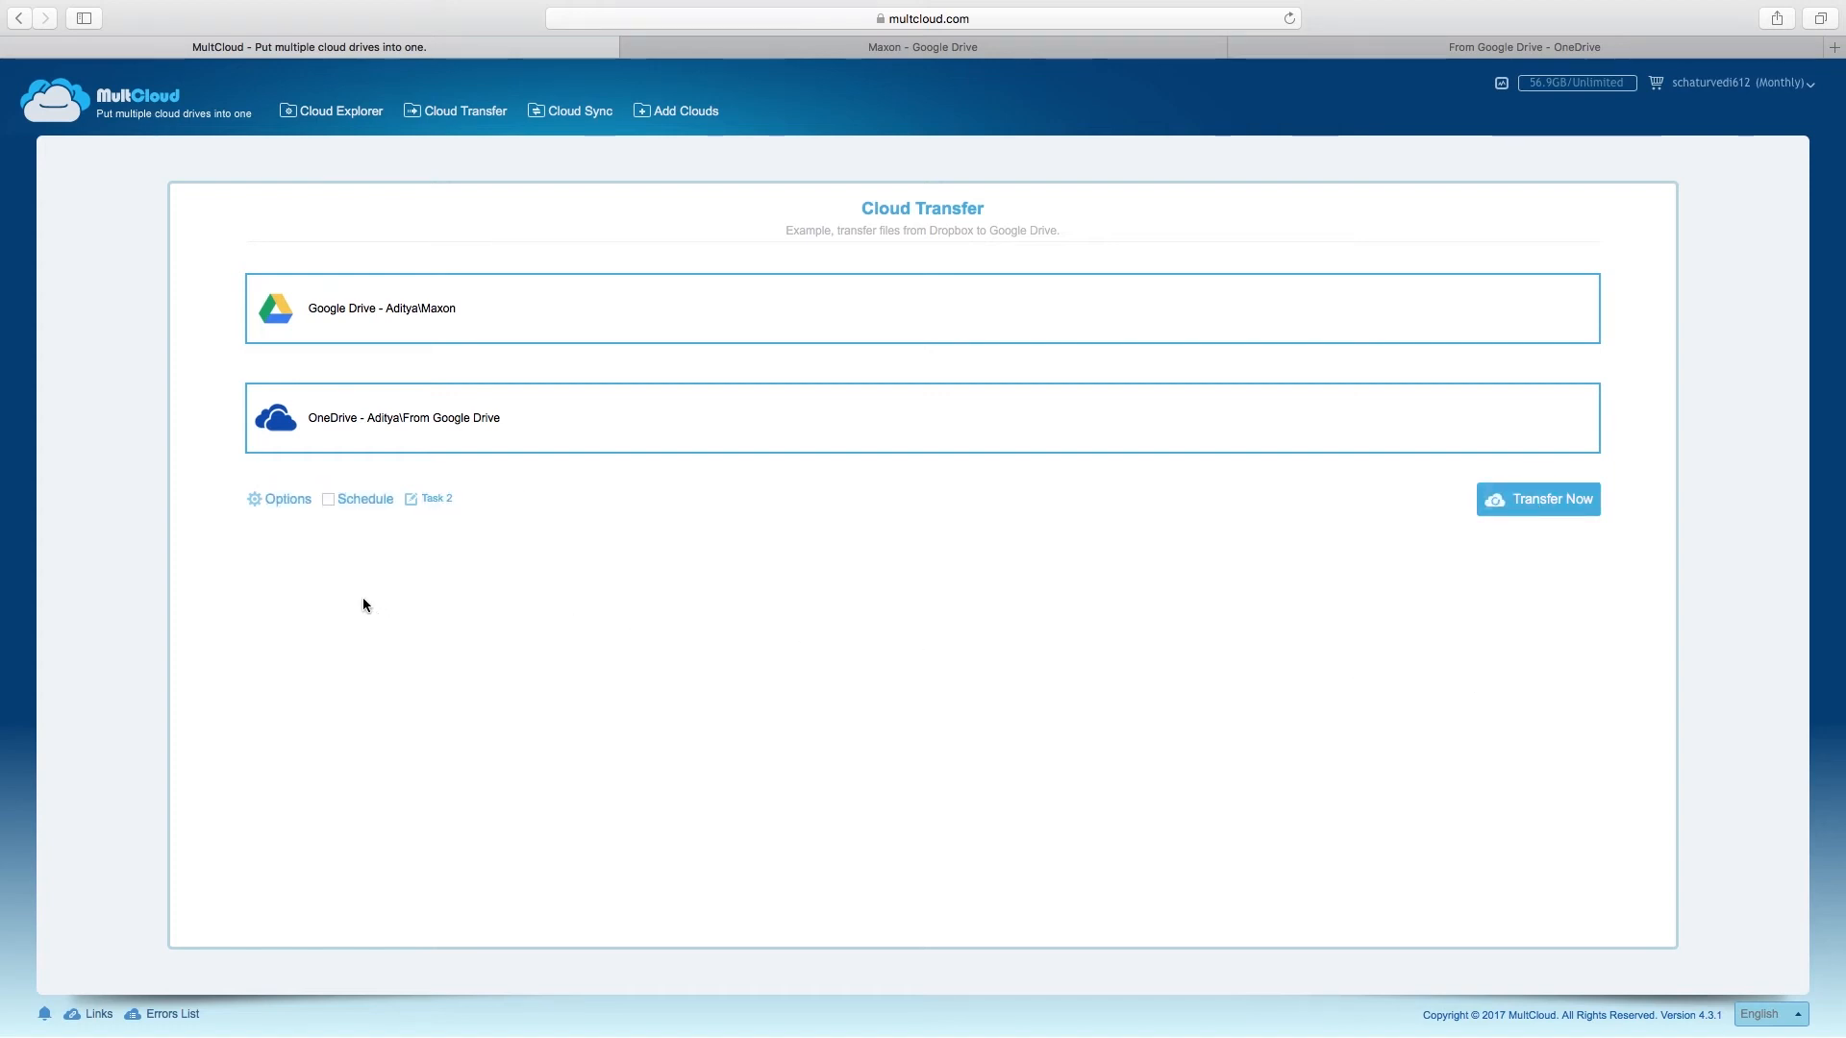
- Examine the once, daily, weekly and monthly scheduling settings for the transfer and close them without saving a schedule
click(328, 506)
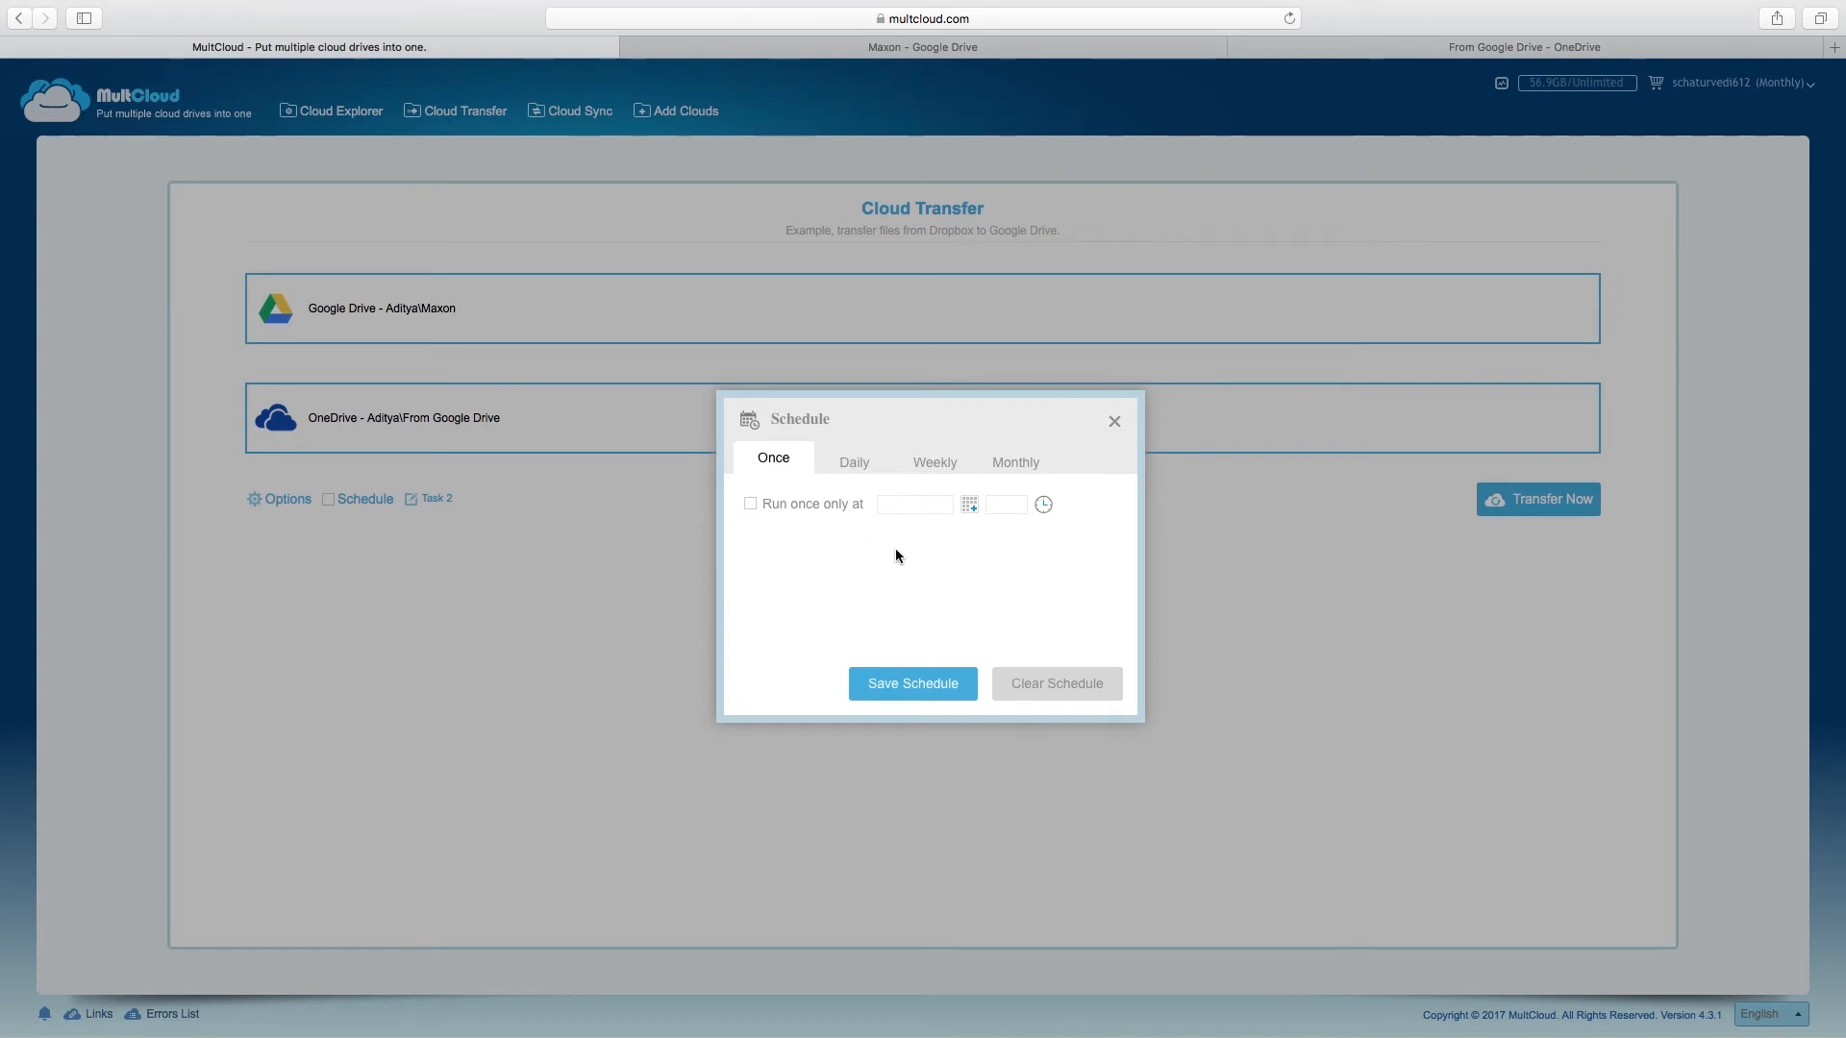
click(750, 504)
click(937, 505)
click(1008, 504)
click(846, 462)
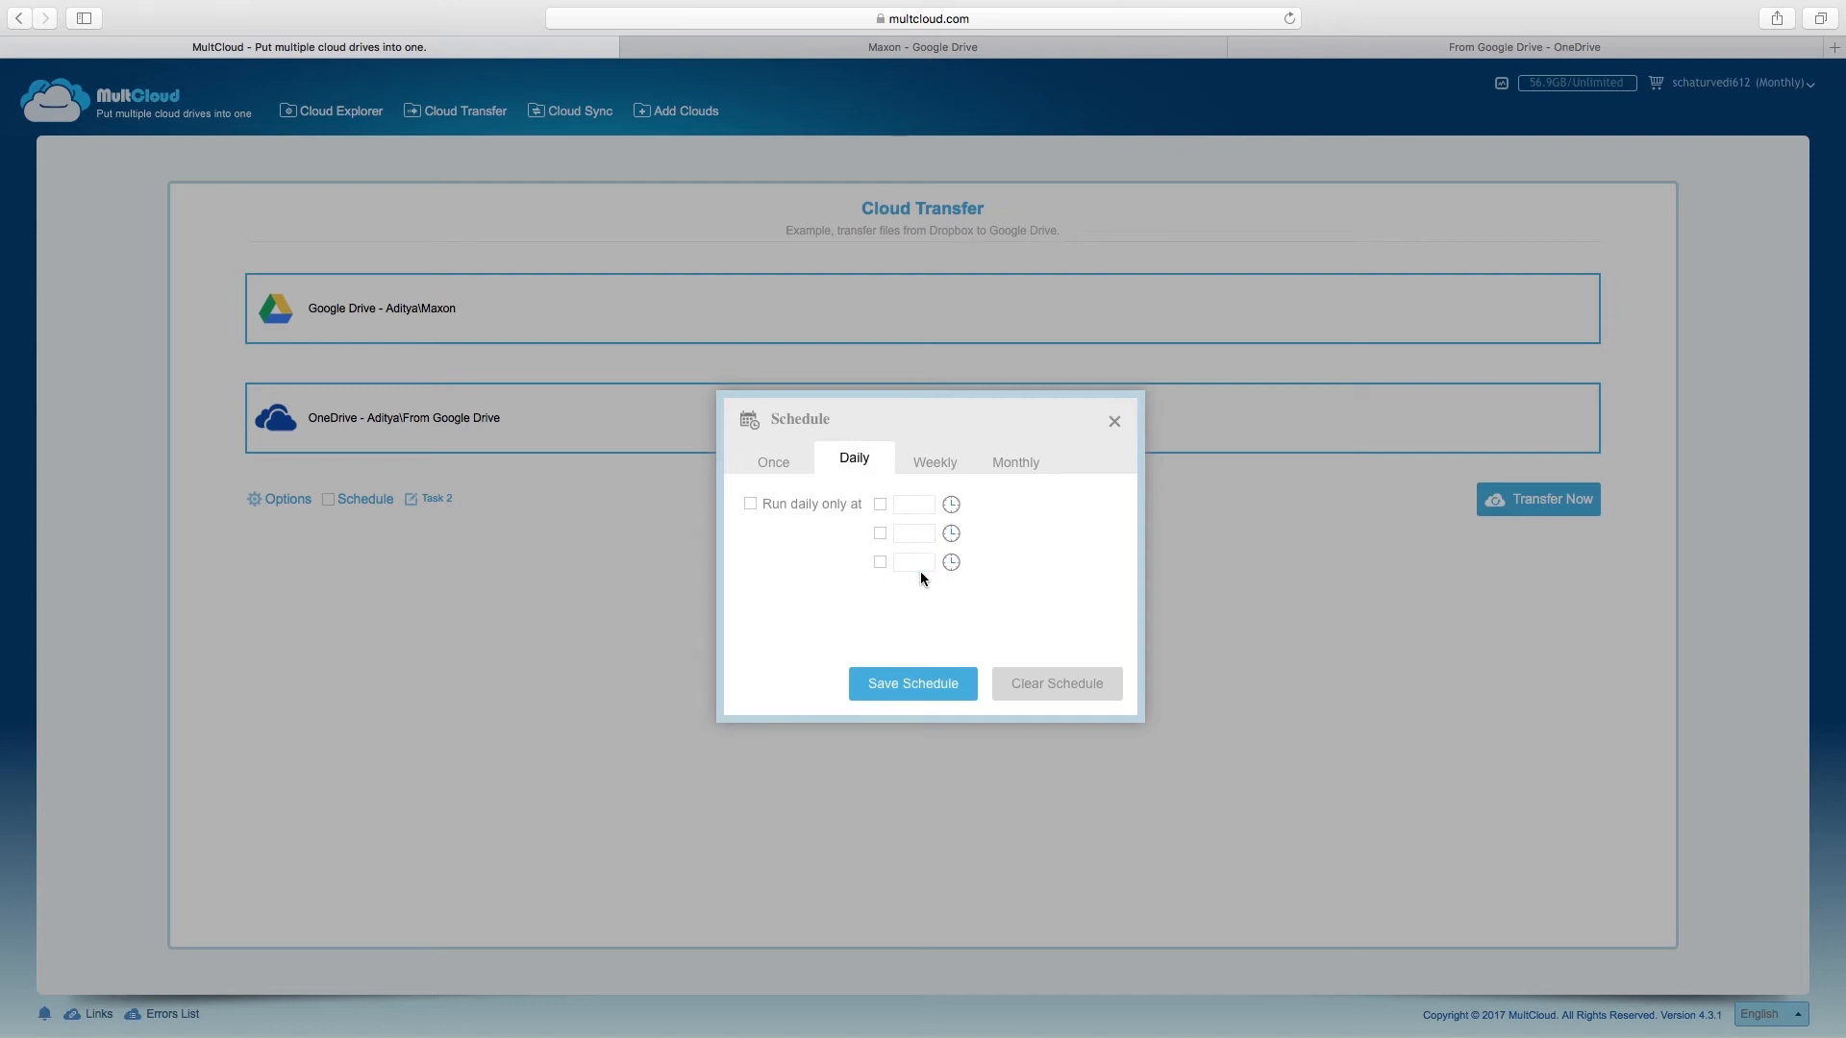
click(933, 469)
click(1012, 460)
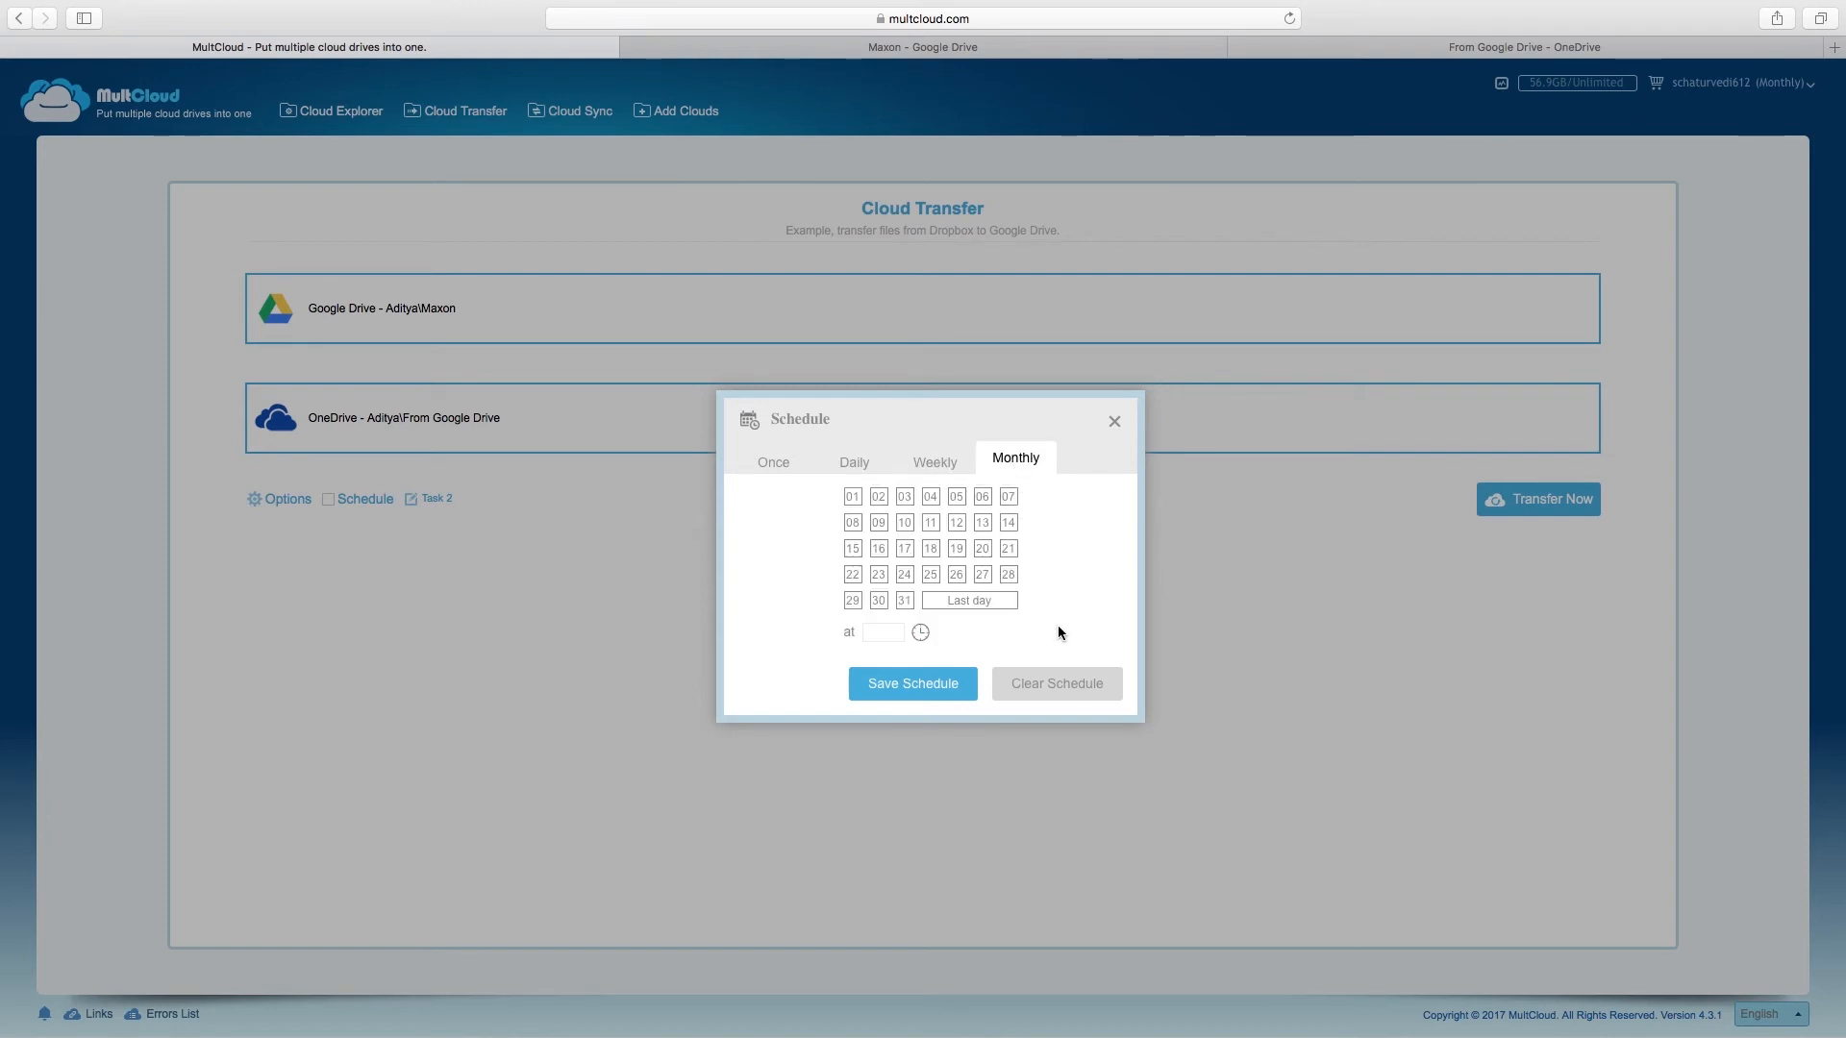
click(1116, 421)
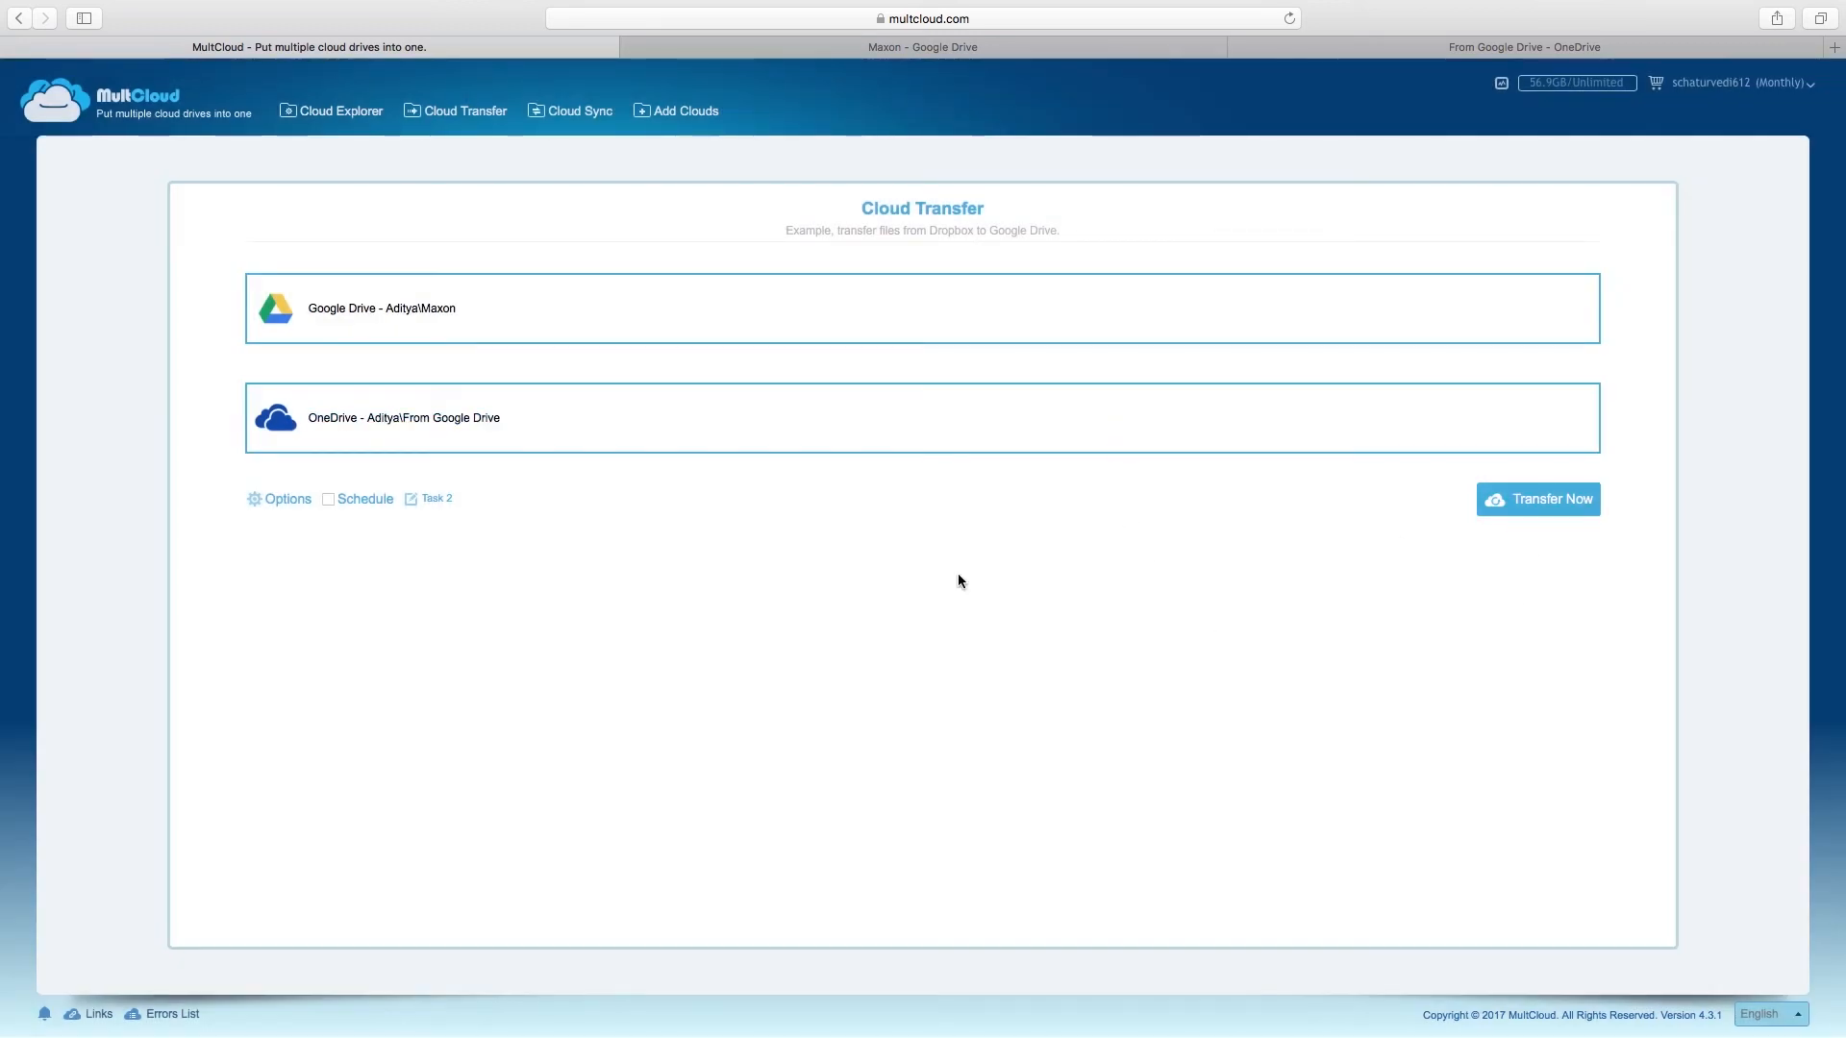
- Run the Maxon transfer to OneDrive immediately, and review its log in the Task Manager
click(1540, 499)
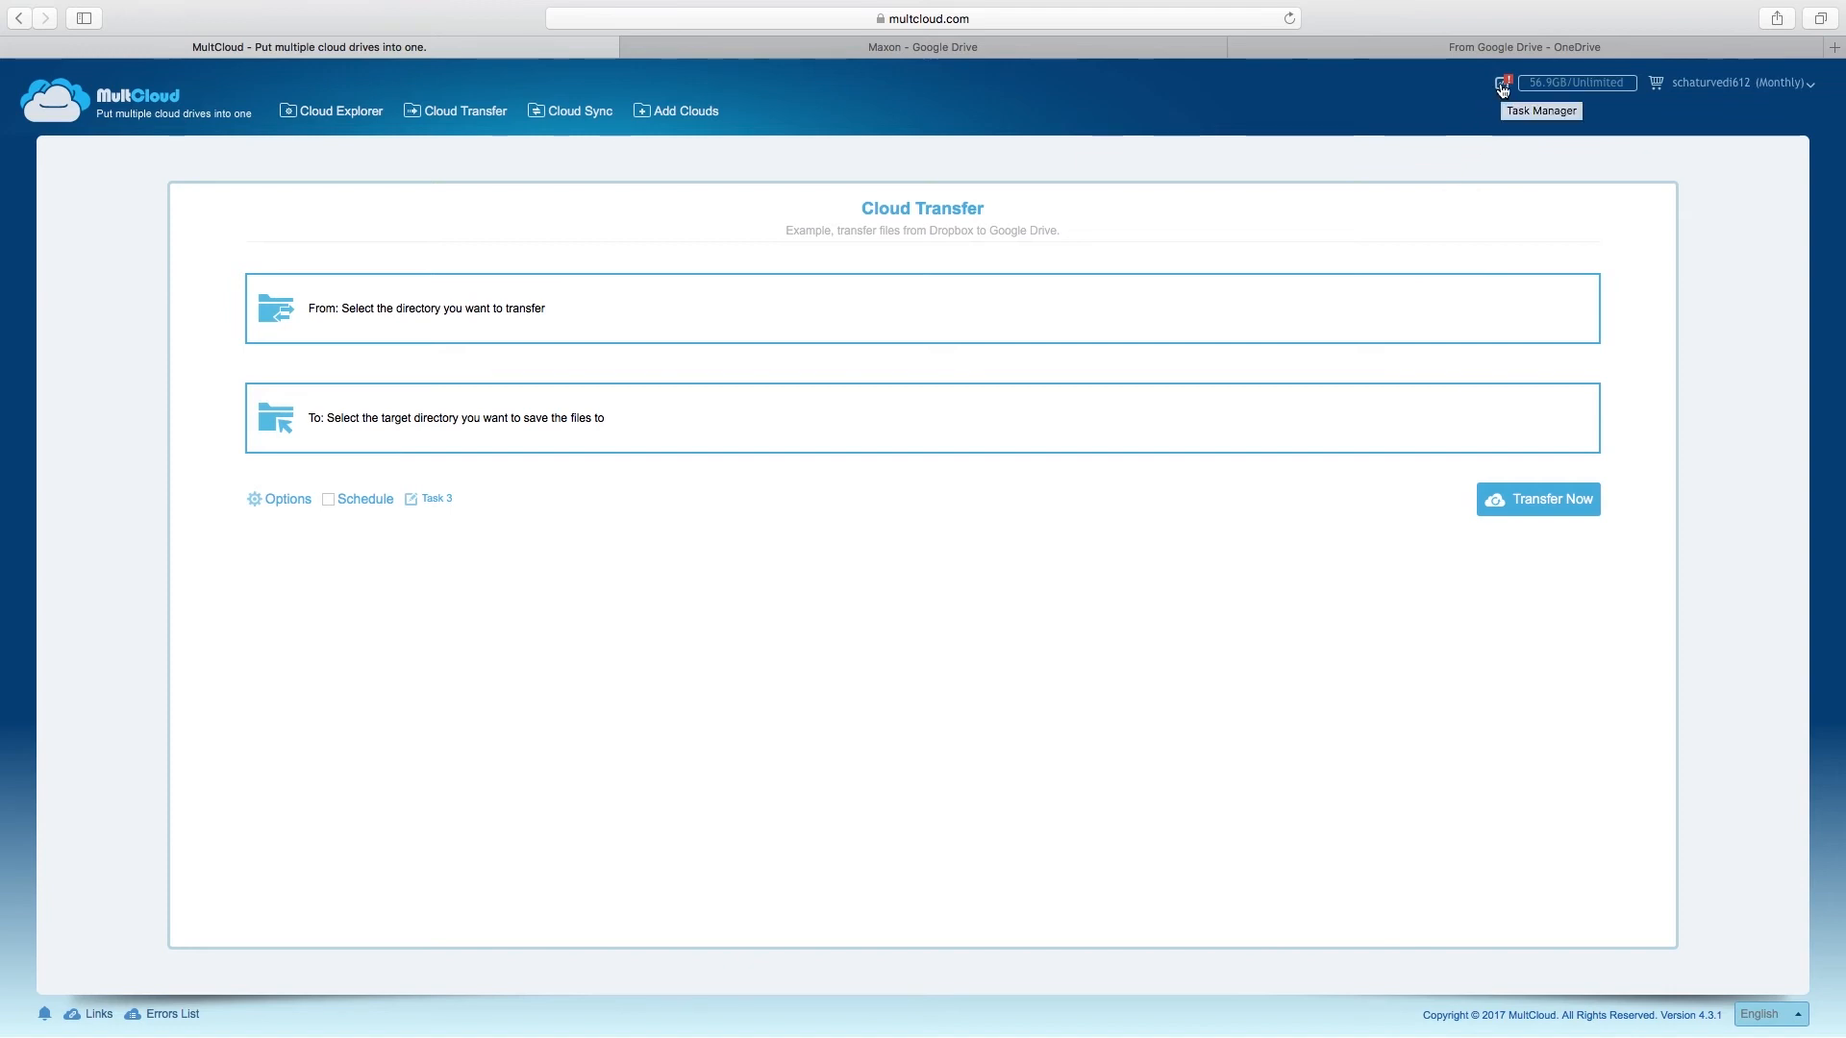
click(1502, 88)
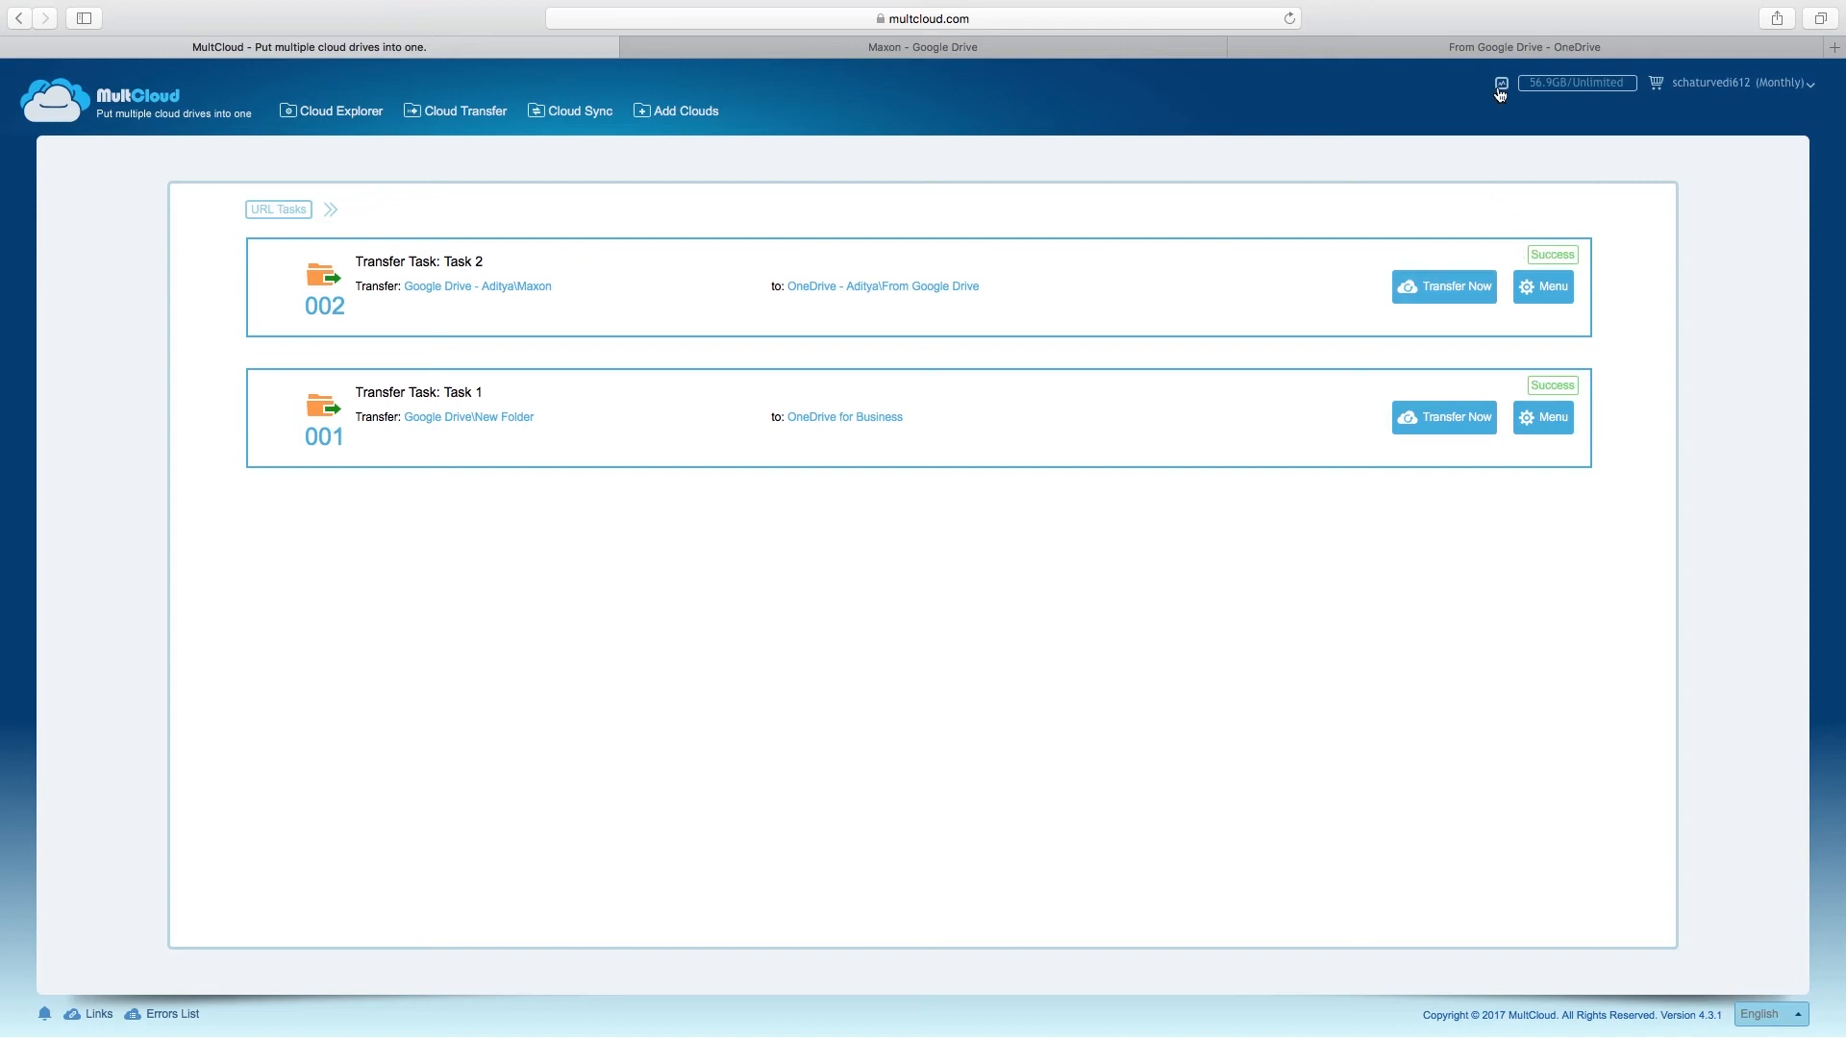
click(1545, 258)
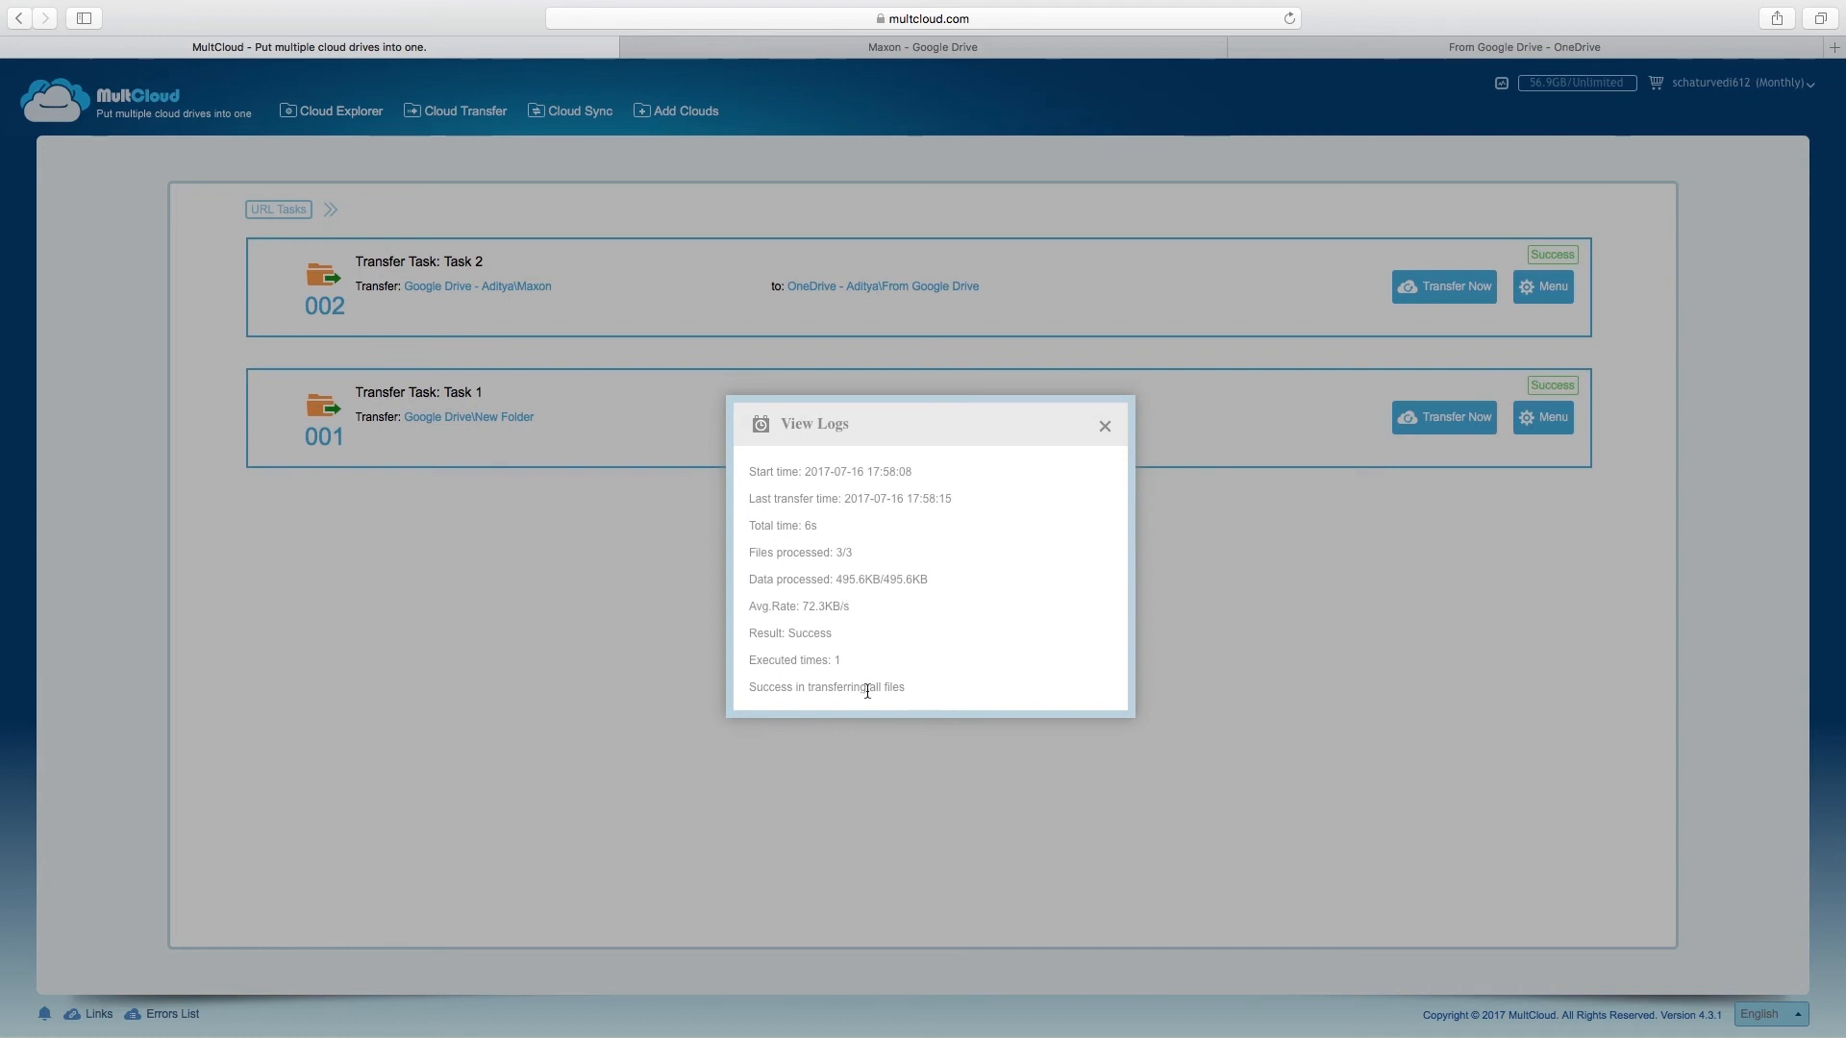
click(1104, 425)
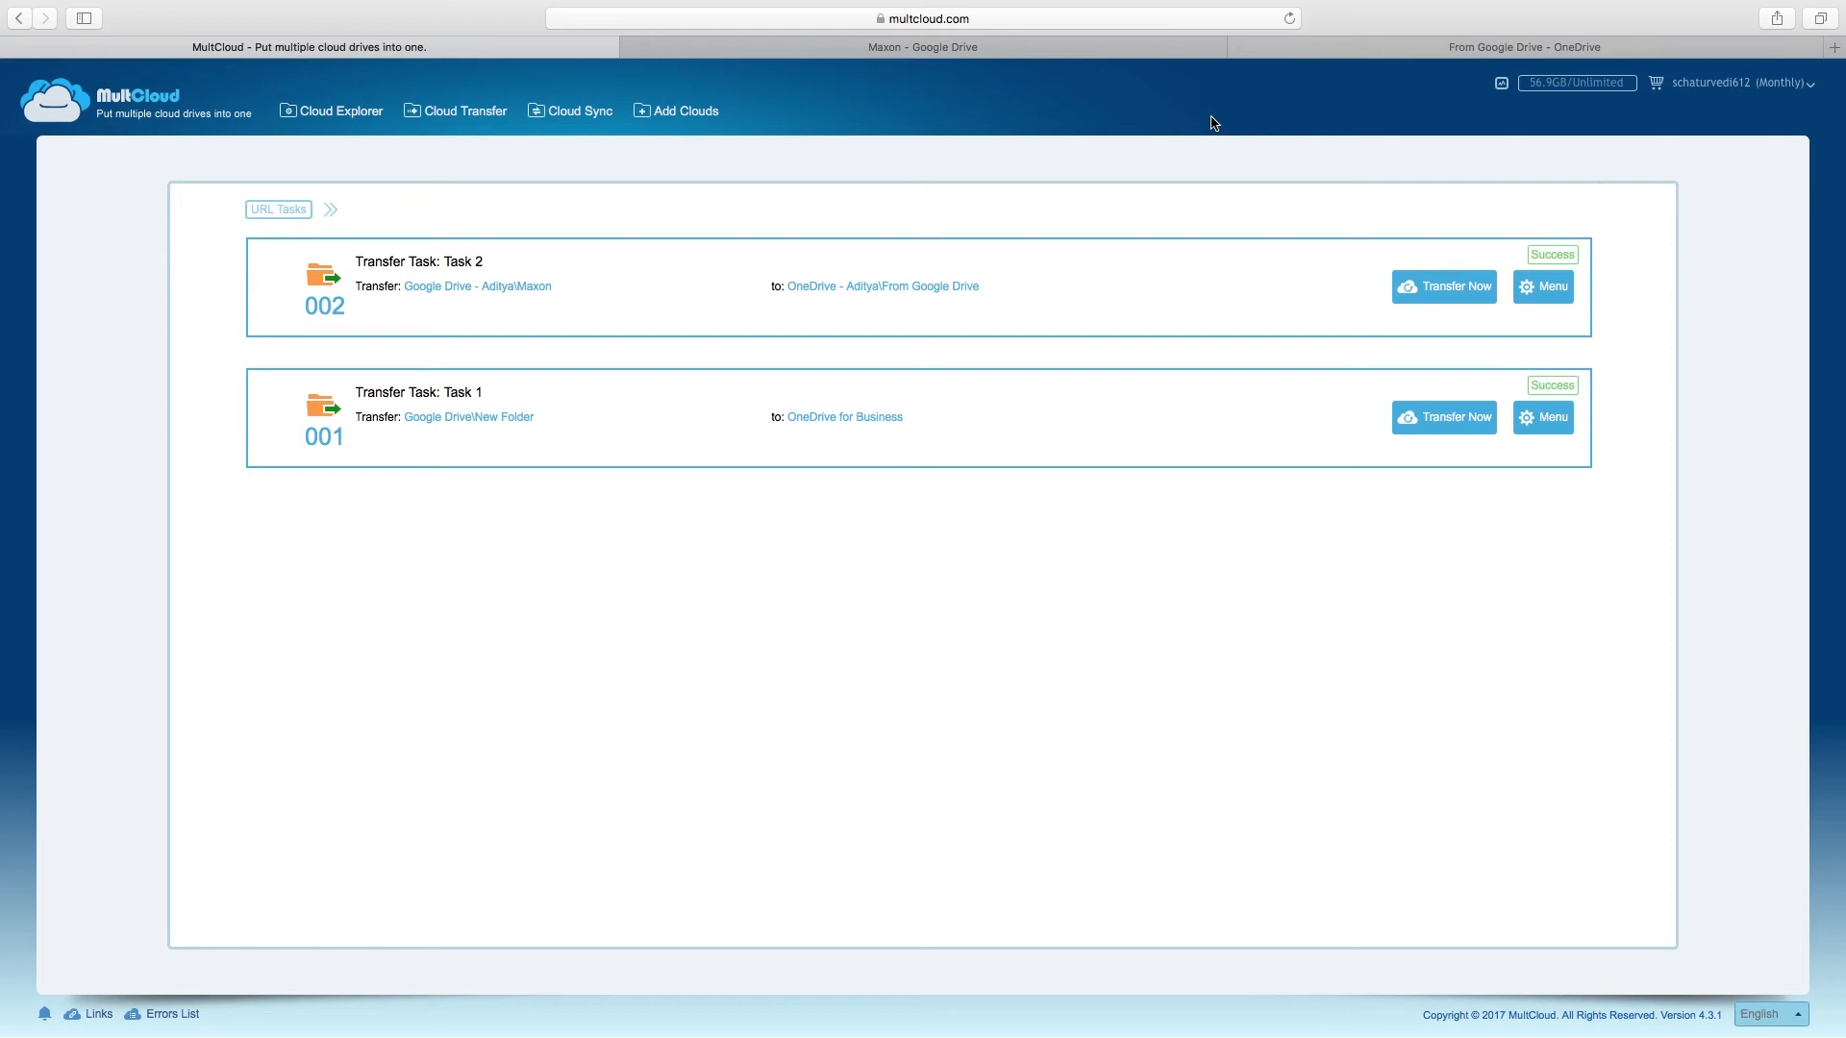
- Switch to OneDrive, refresh the From Google Drive folder and check the Maxon folder's files against those on Google Drive
click(1432, 56)
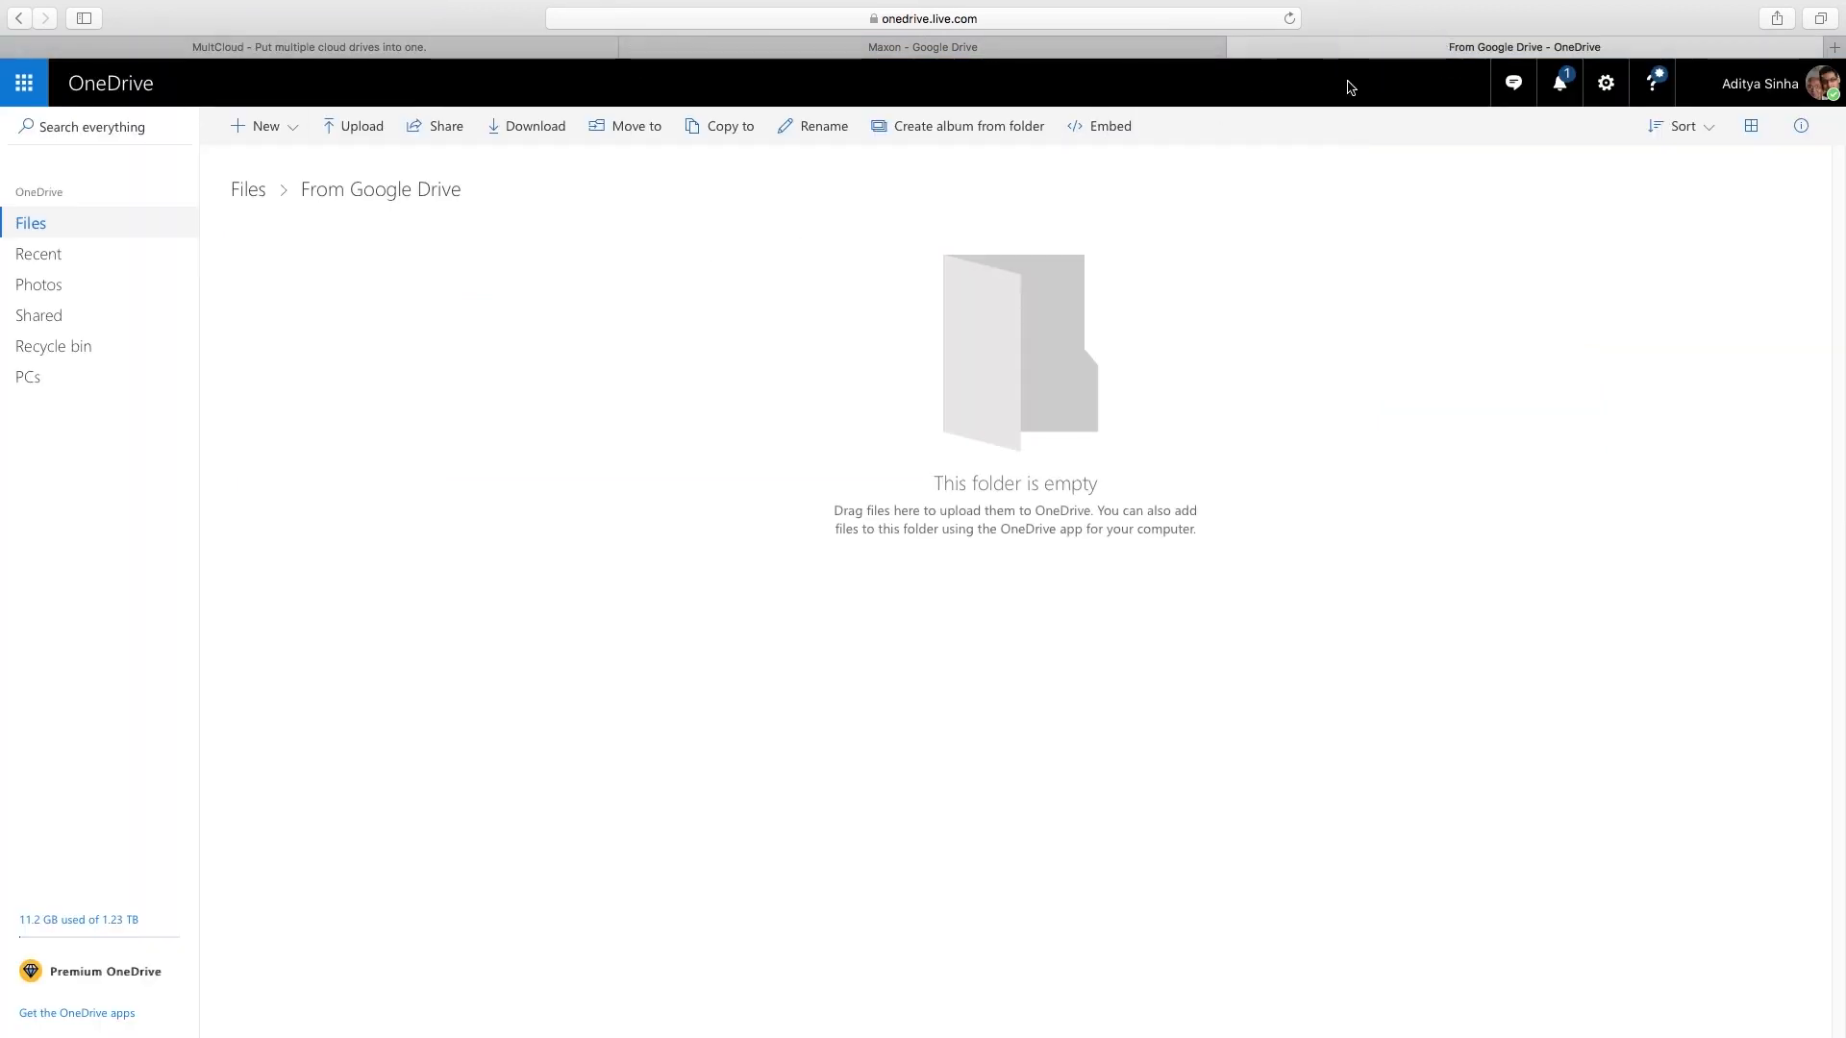
click(1291, 19)
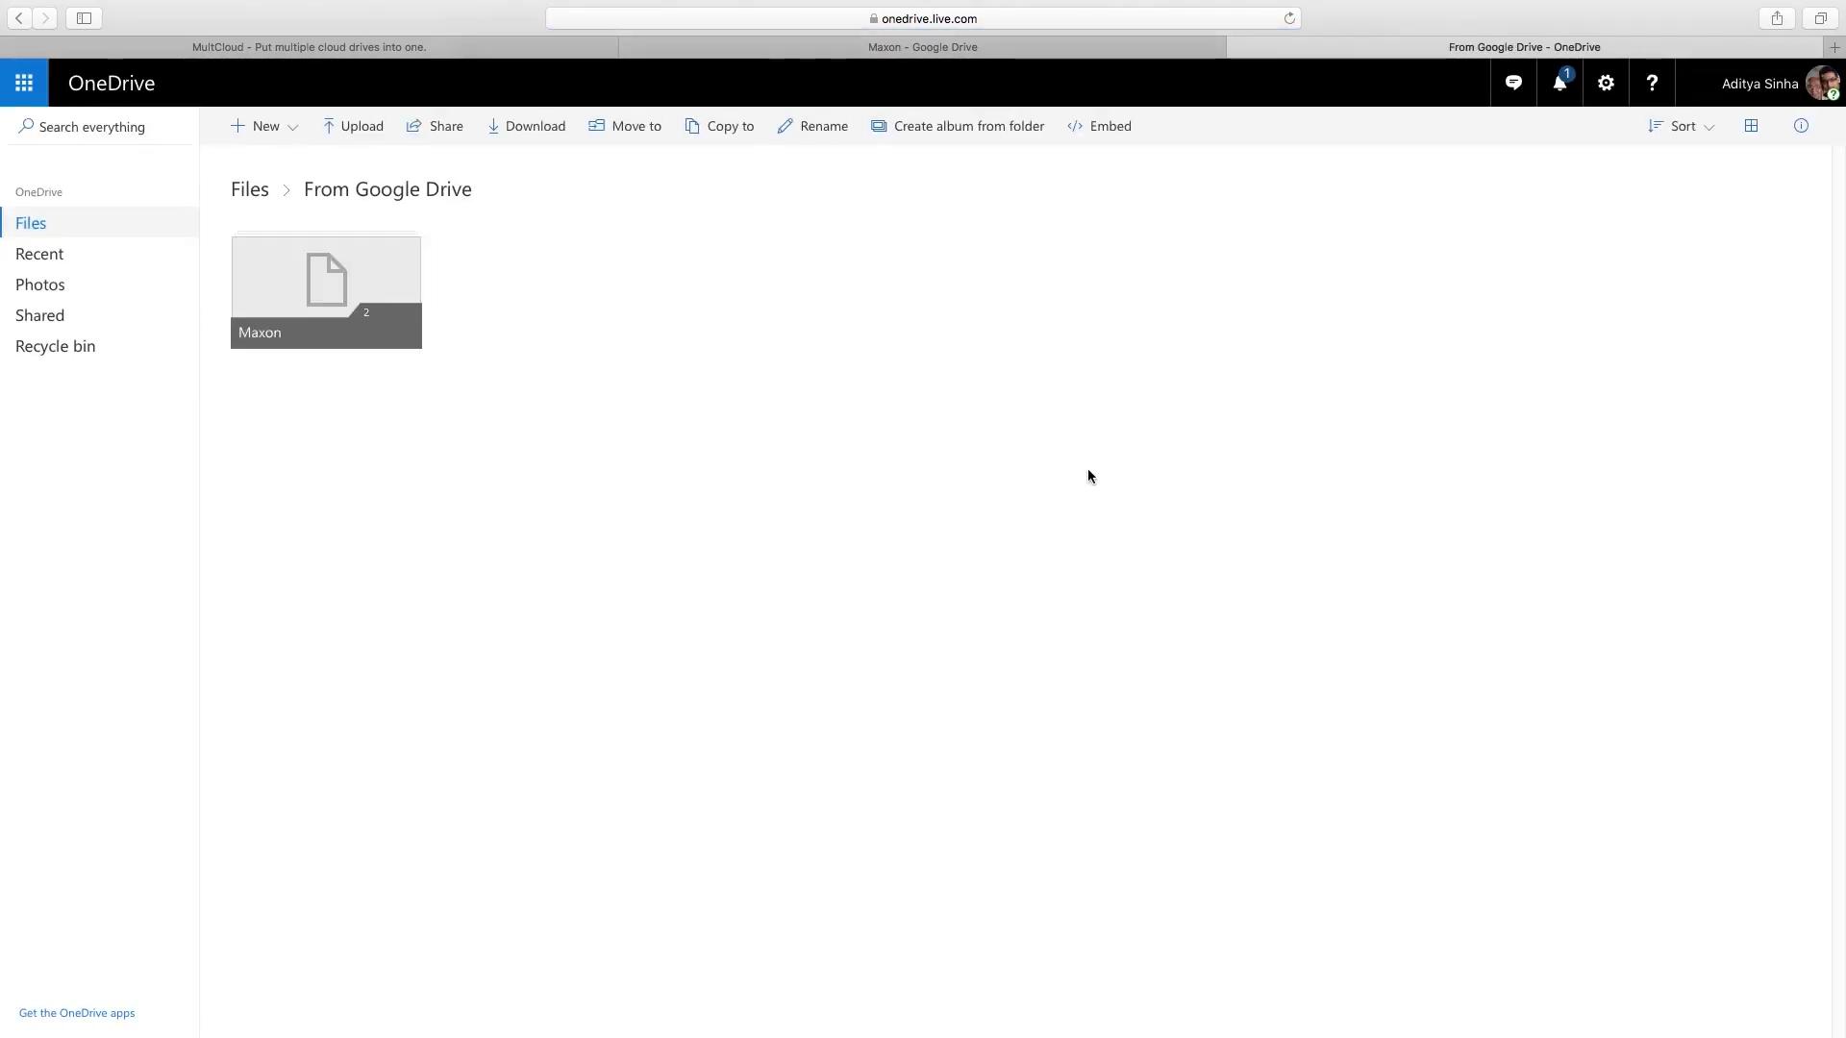
click(326, 334)
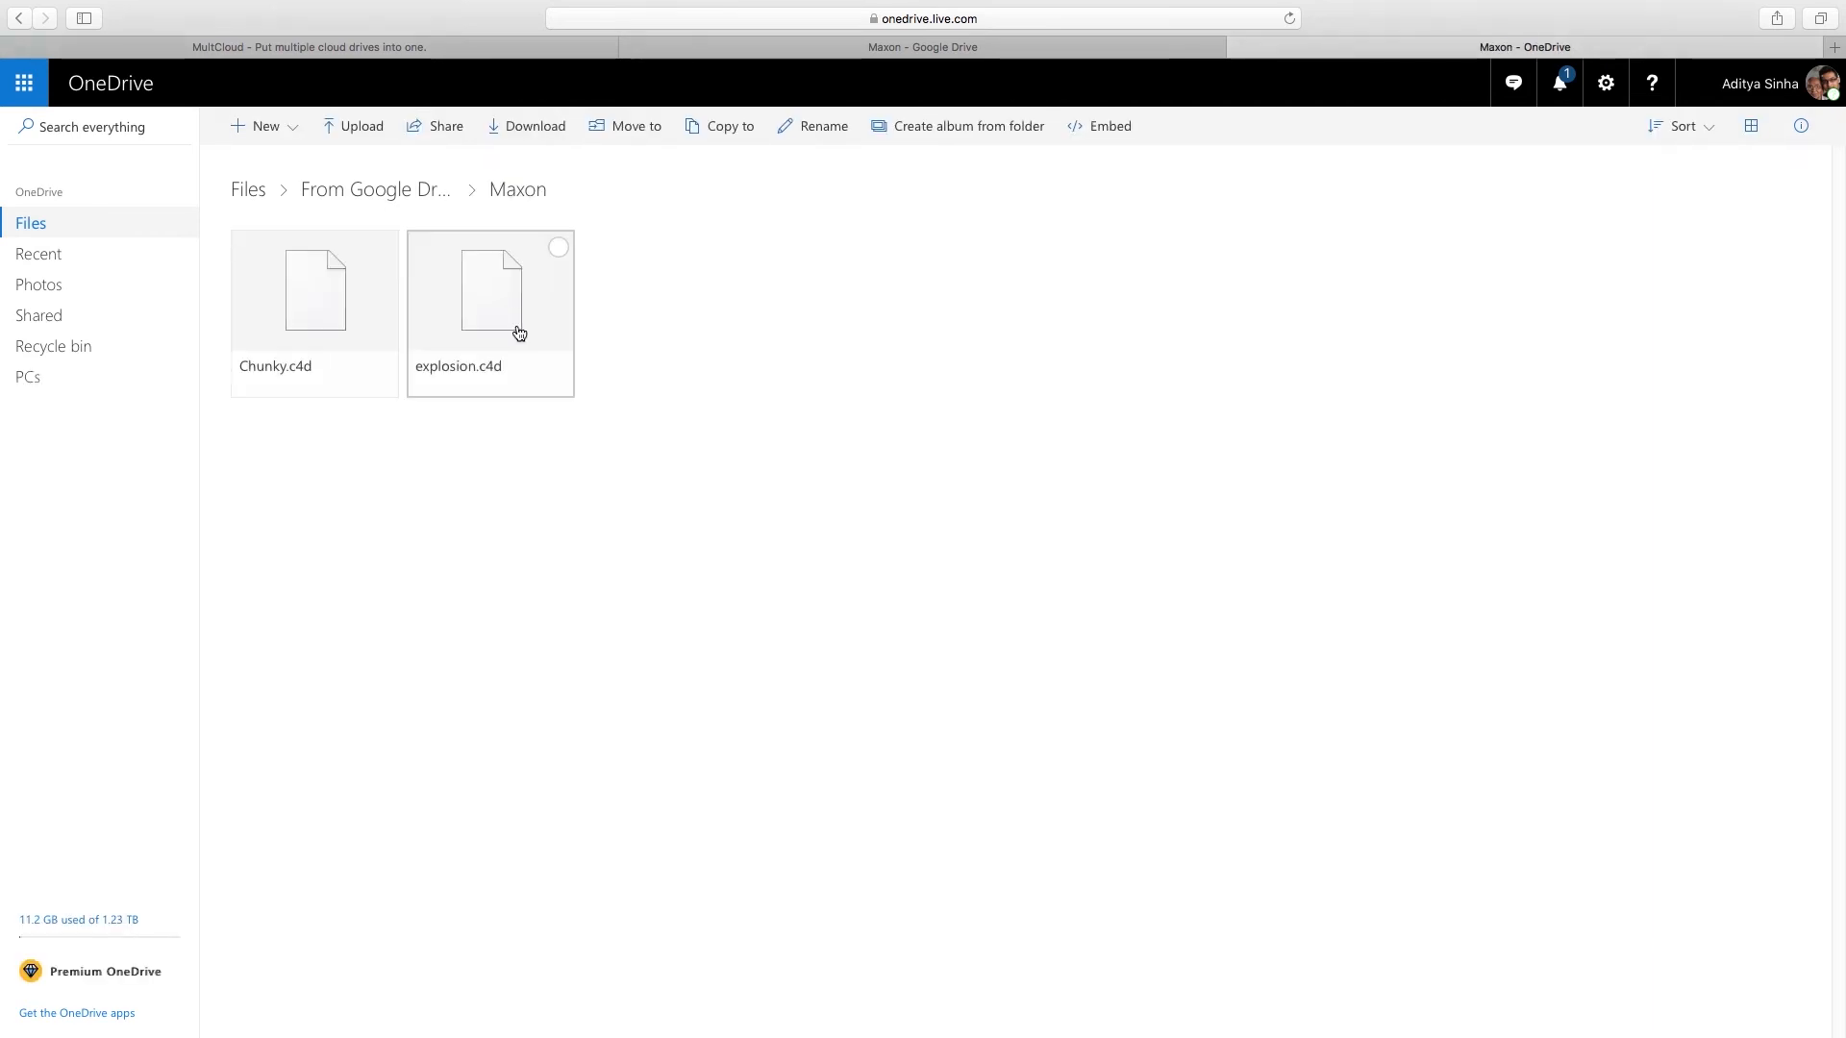
click(1000, 46)
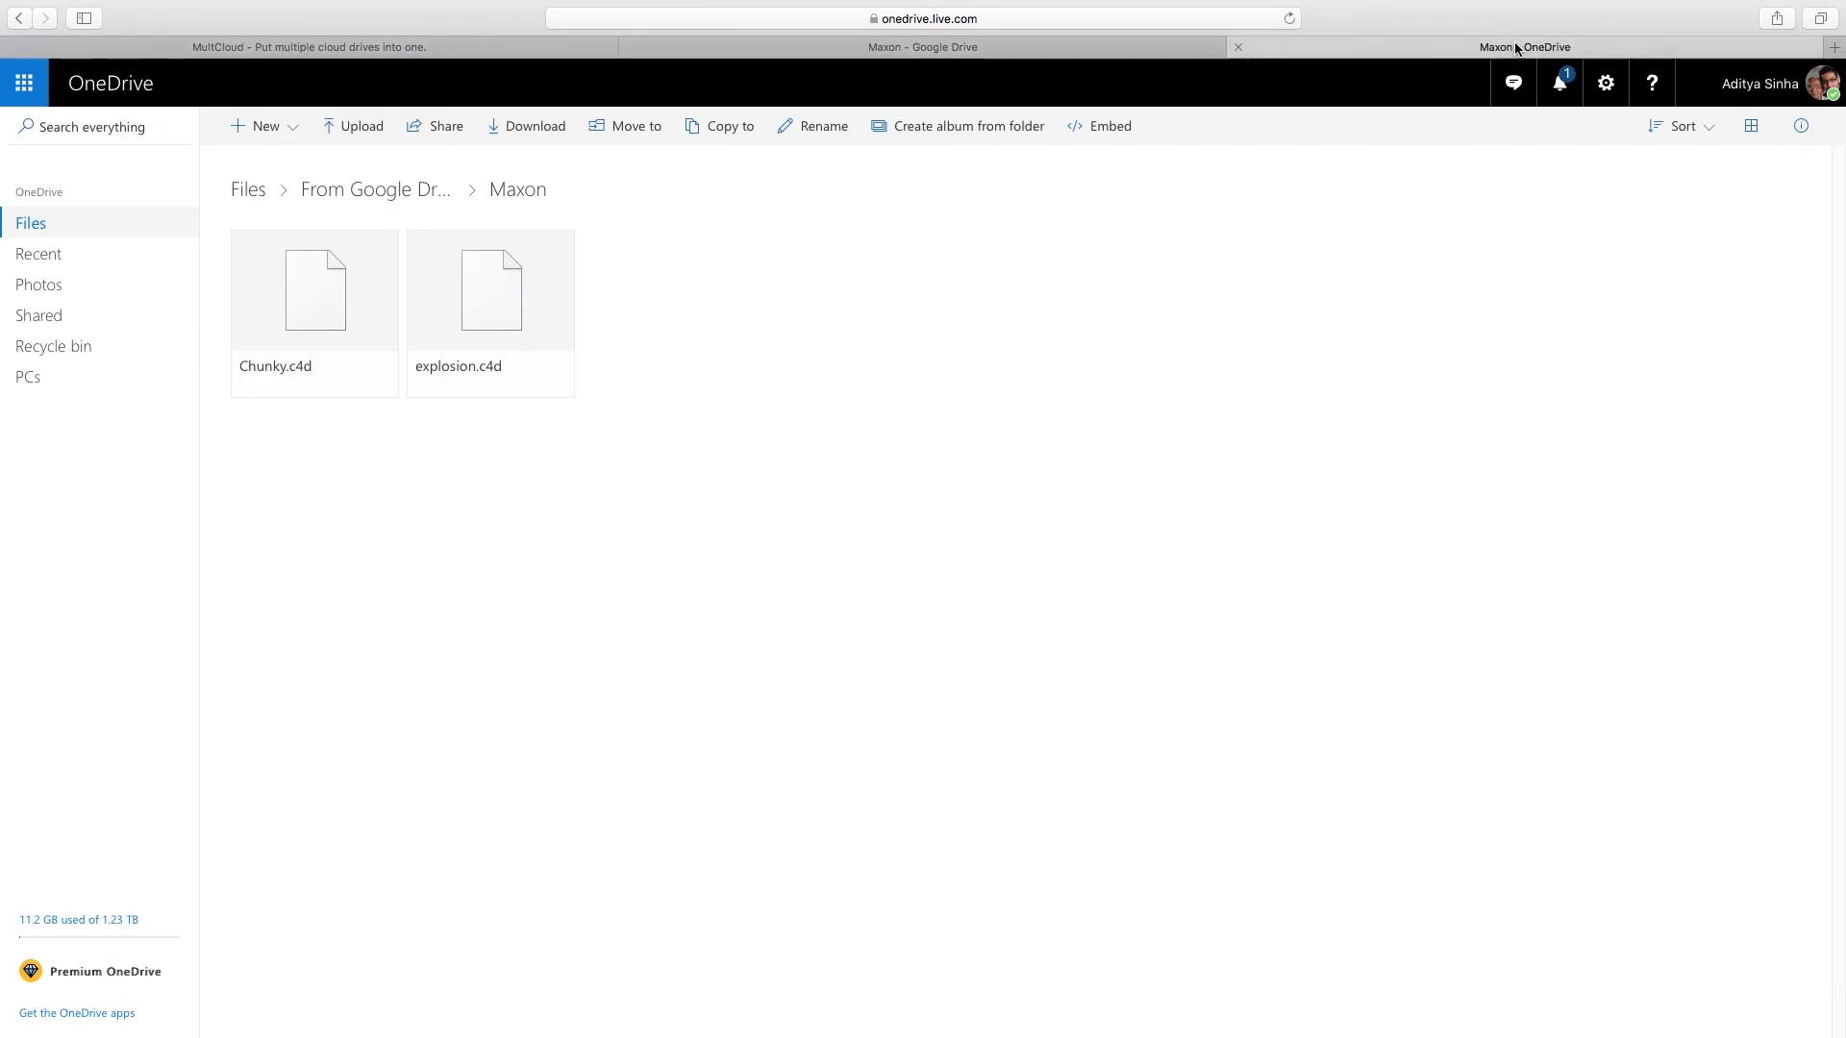
click(1520, 48)
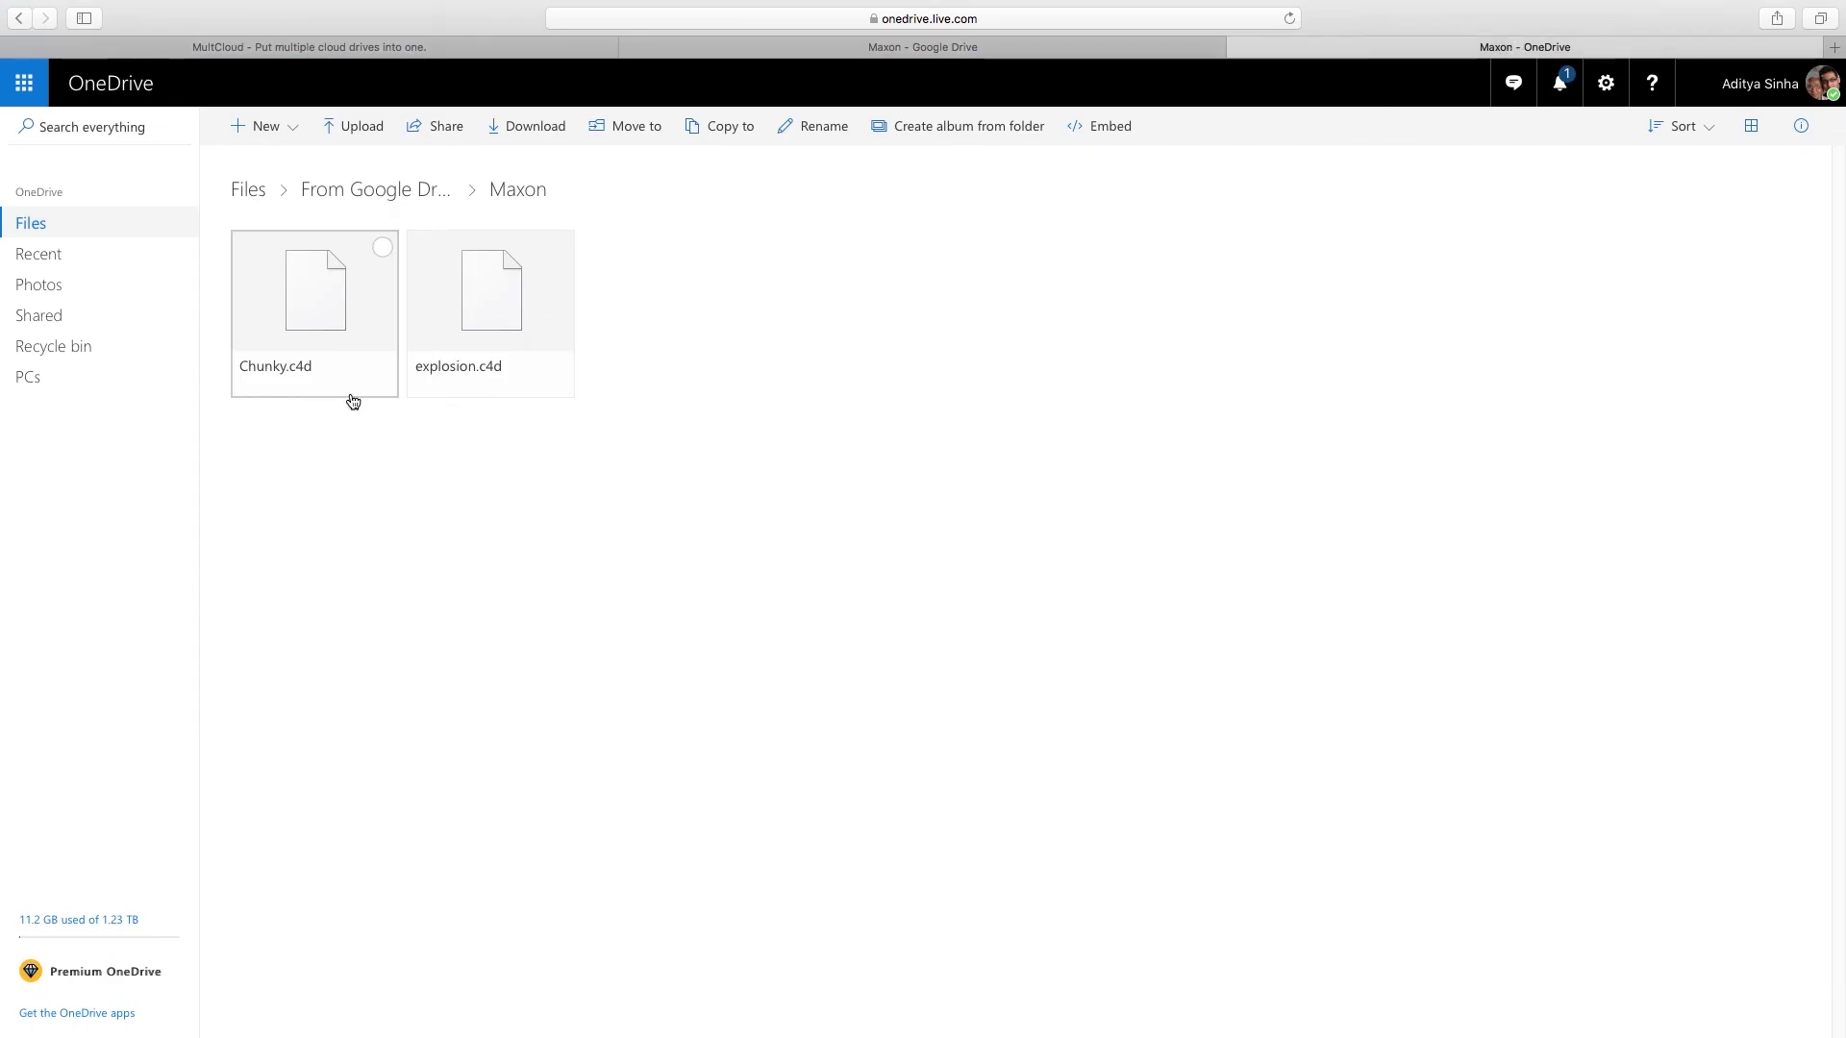
click(1329, 390)
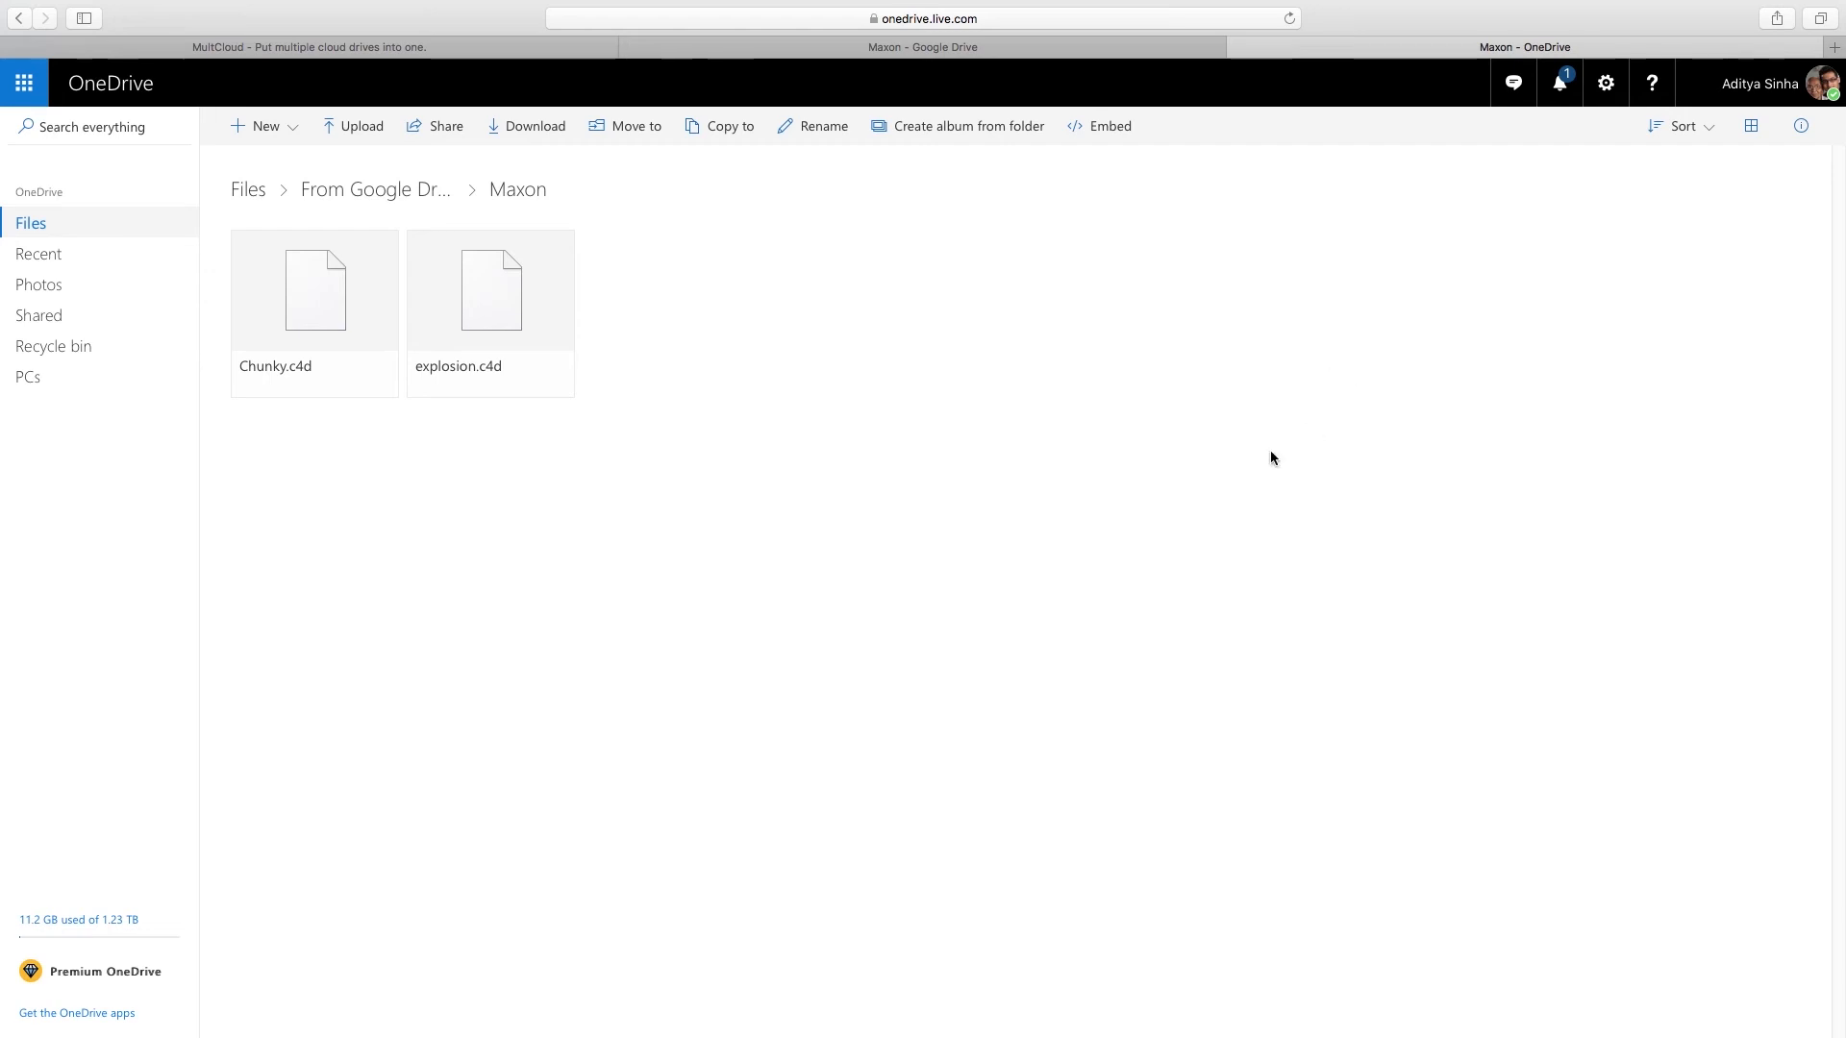
- Return to MultCloud, open its pricing page from the website's home page and examine the Free Plan in the comparison table
click(372, 48)
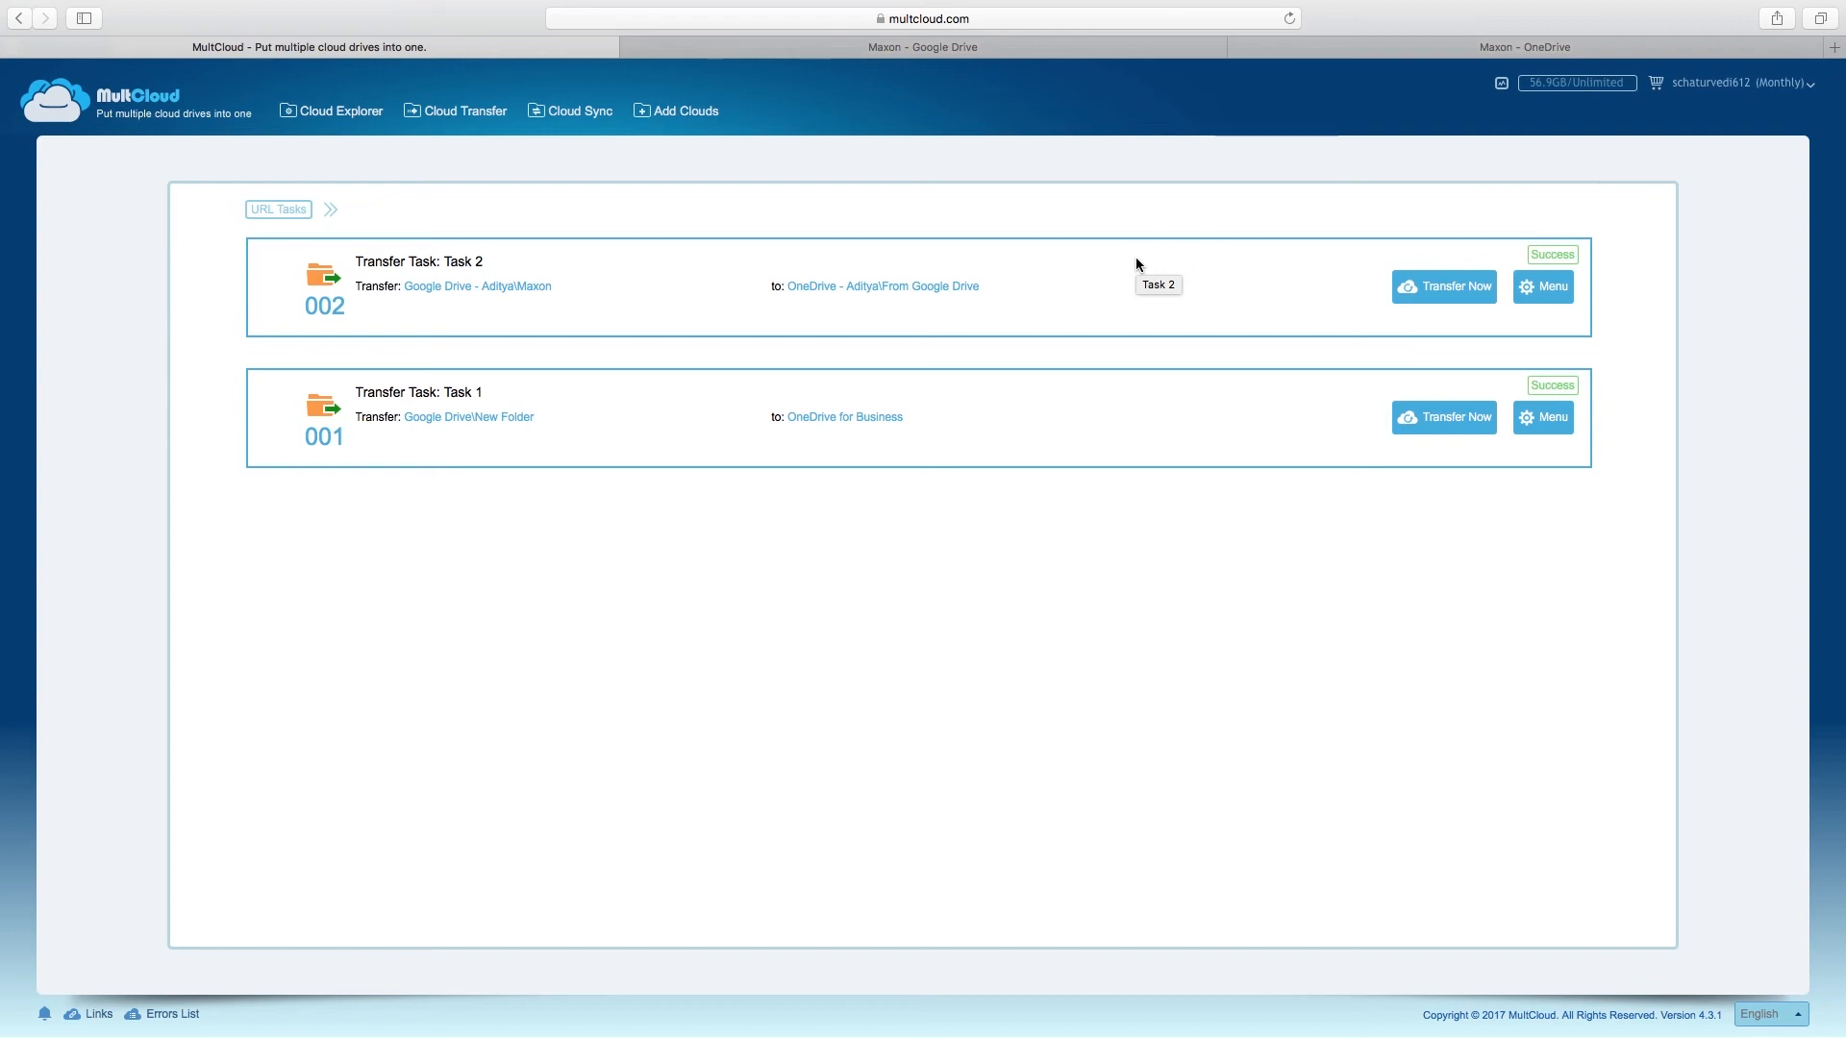
click(97, 109)
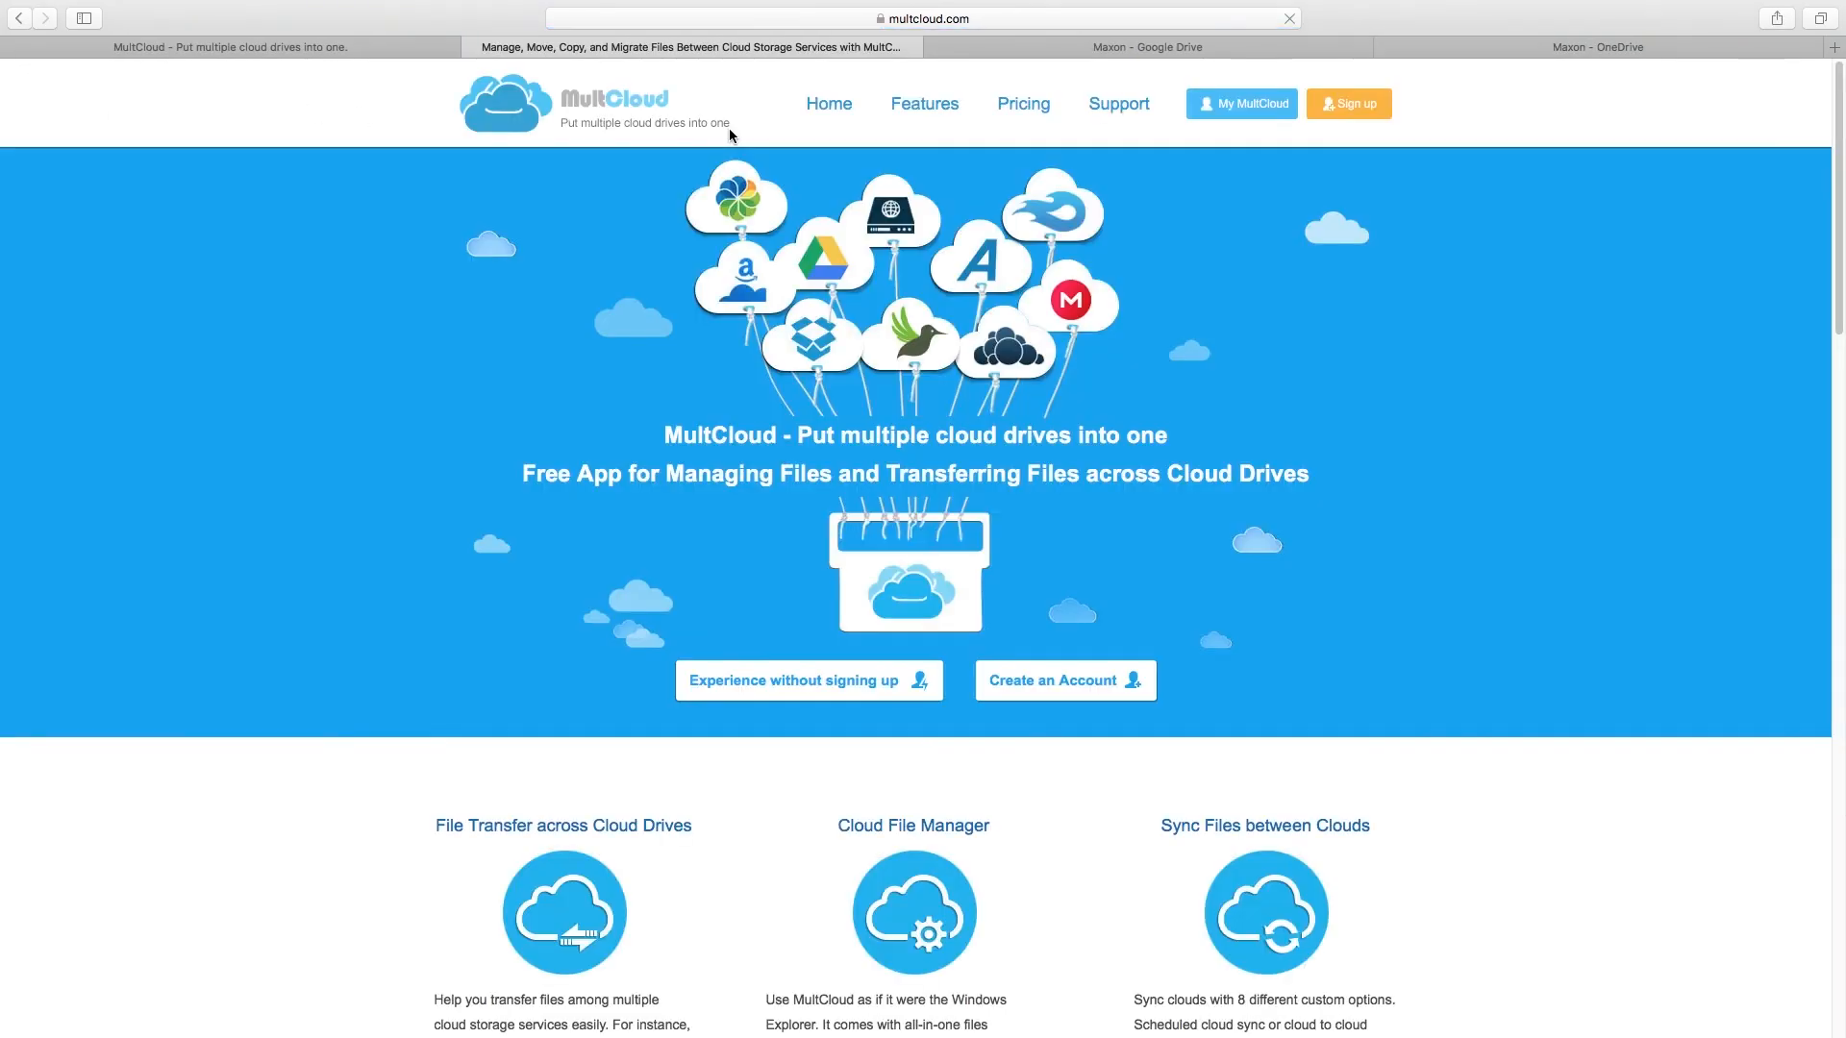
click(1025, 106)
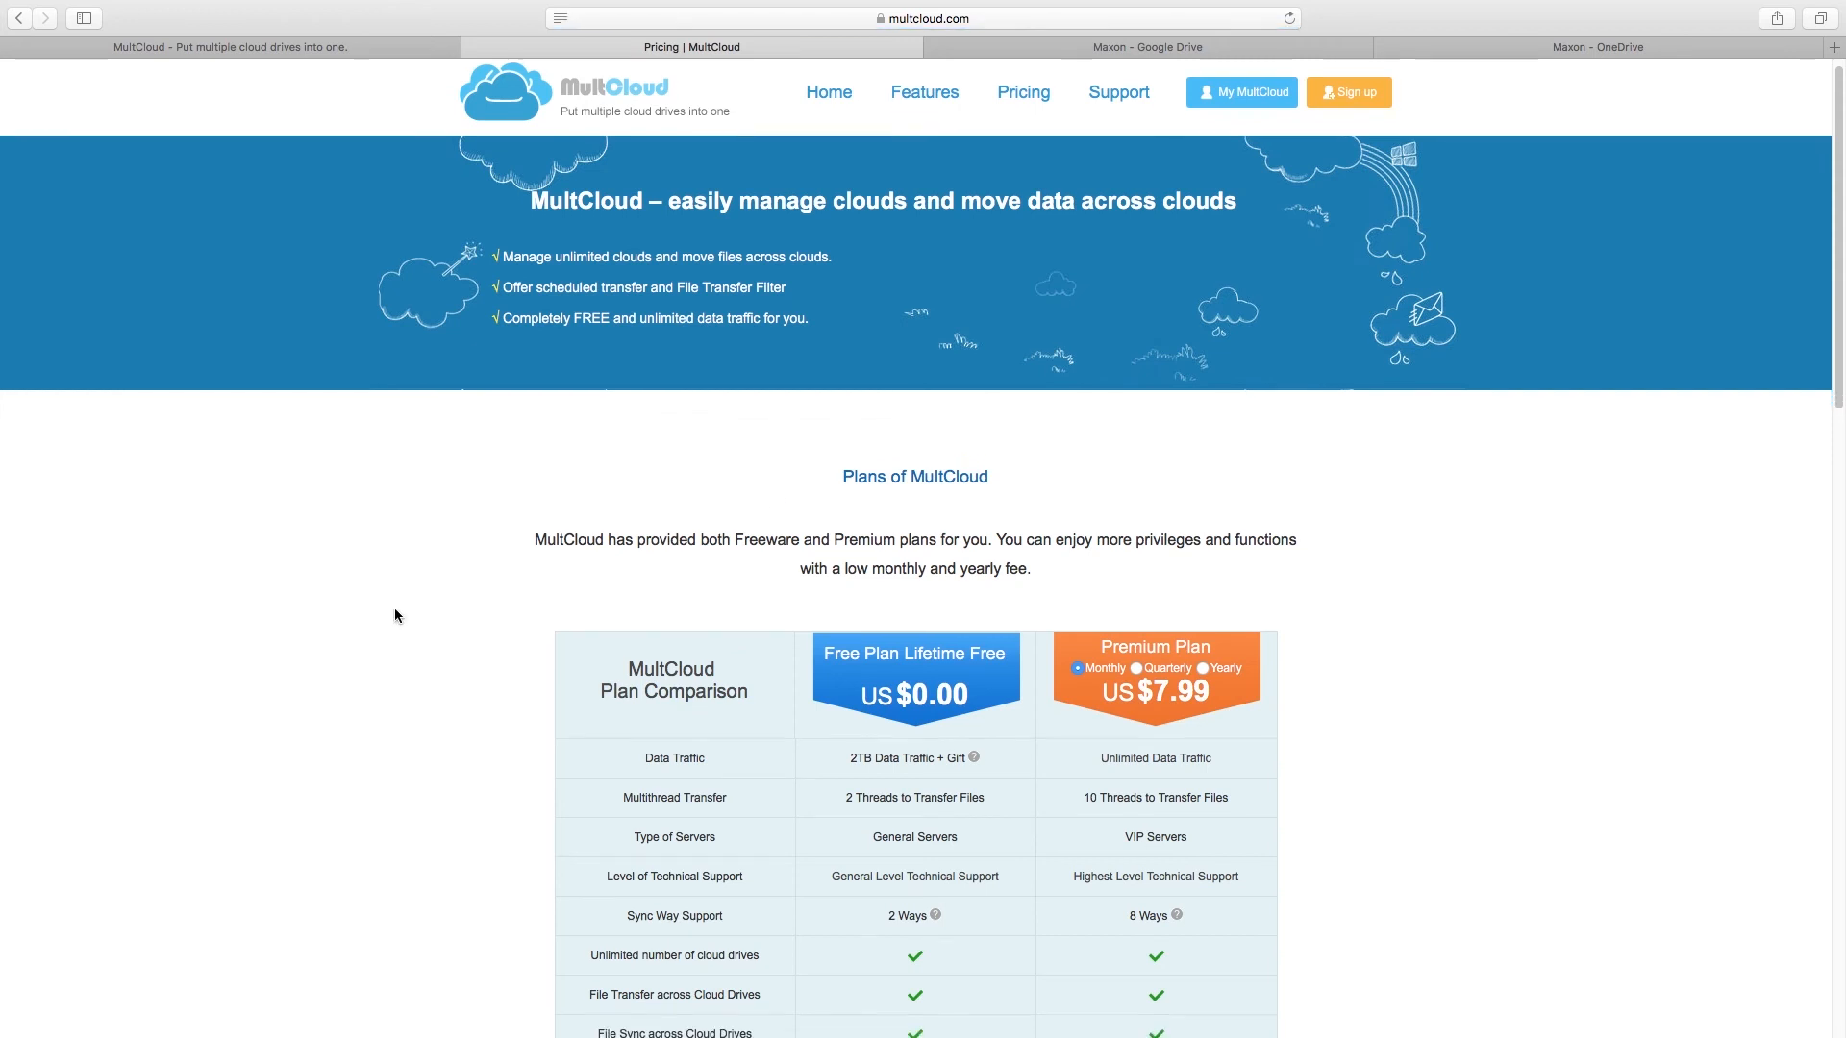
scroll(394, 615, down, 3)
drag(825, 391, 1002, 391)
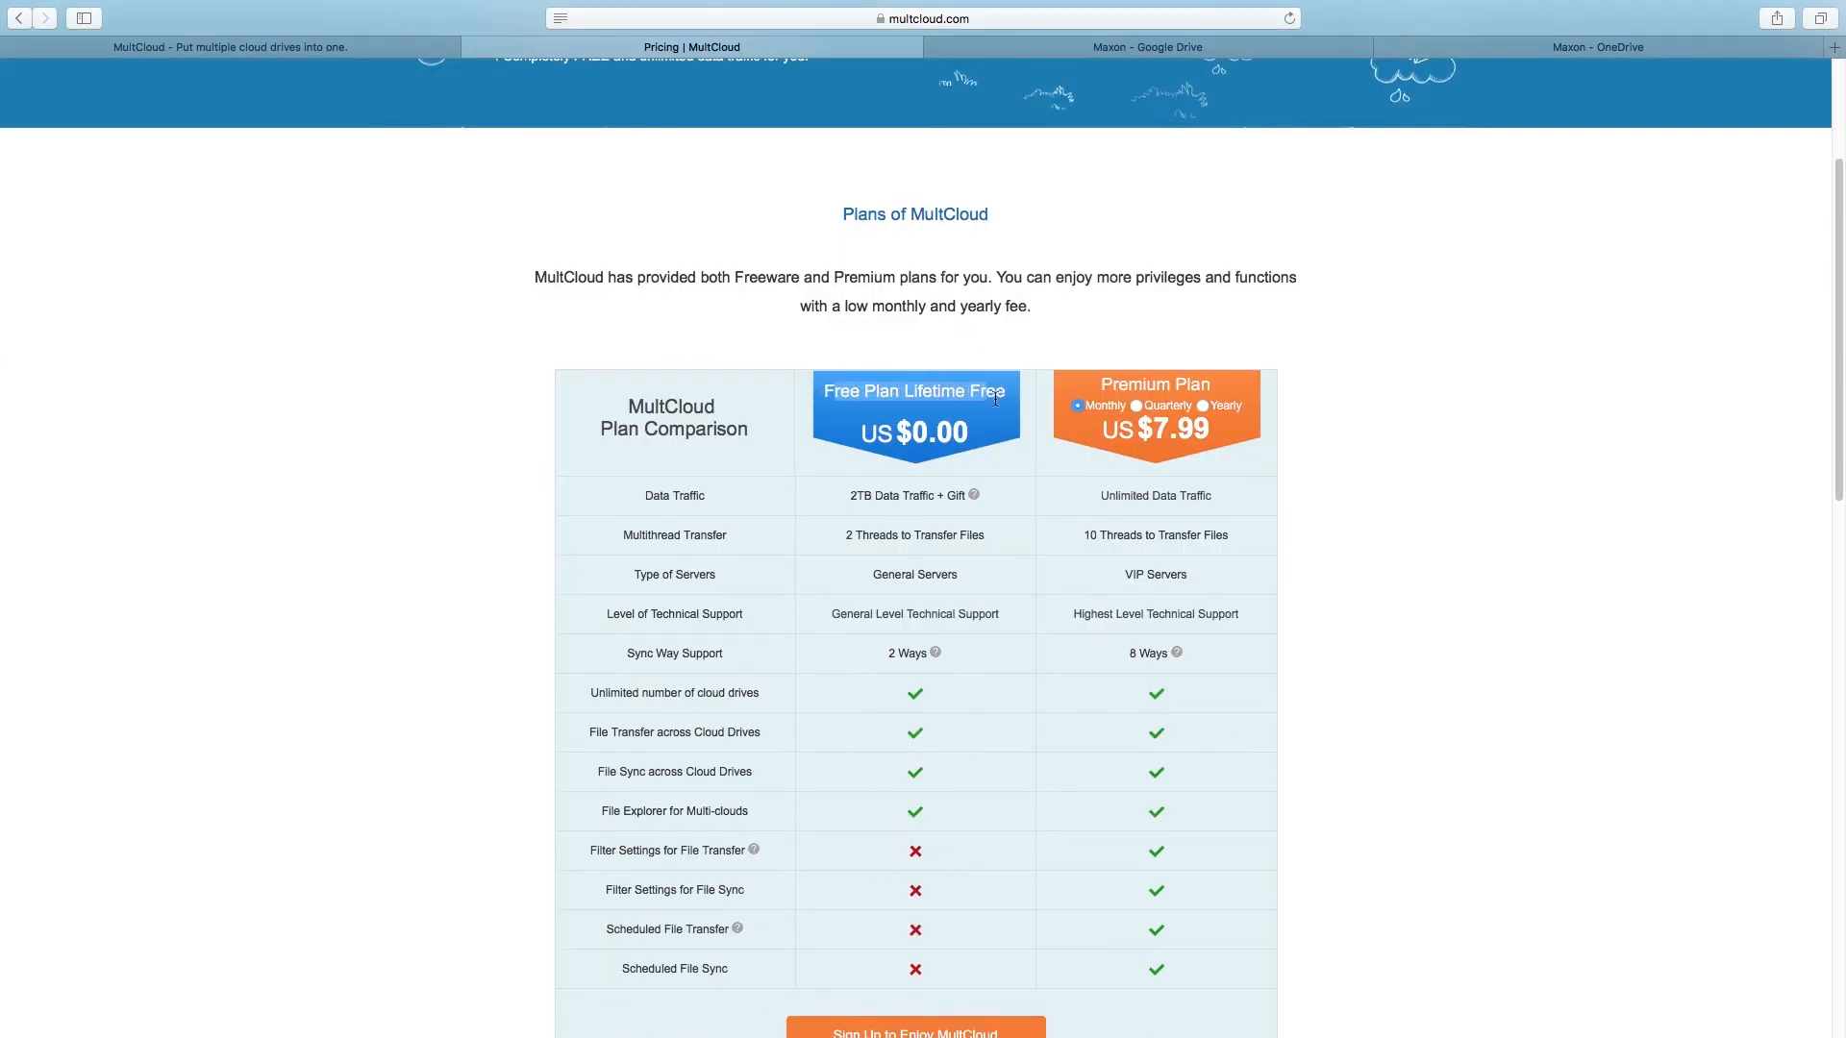
click(995, 418)
scroll(794, 500, down, 1)
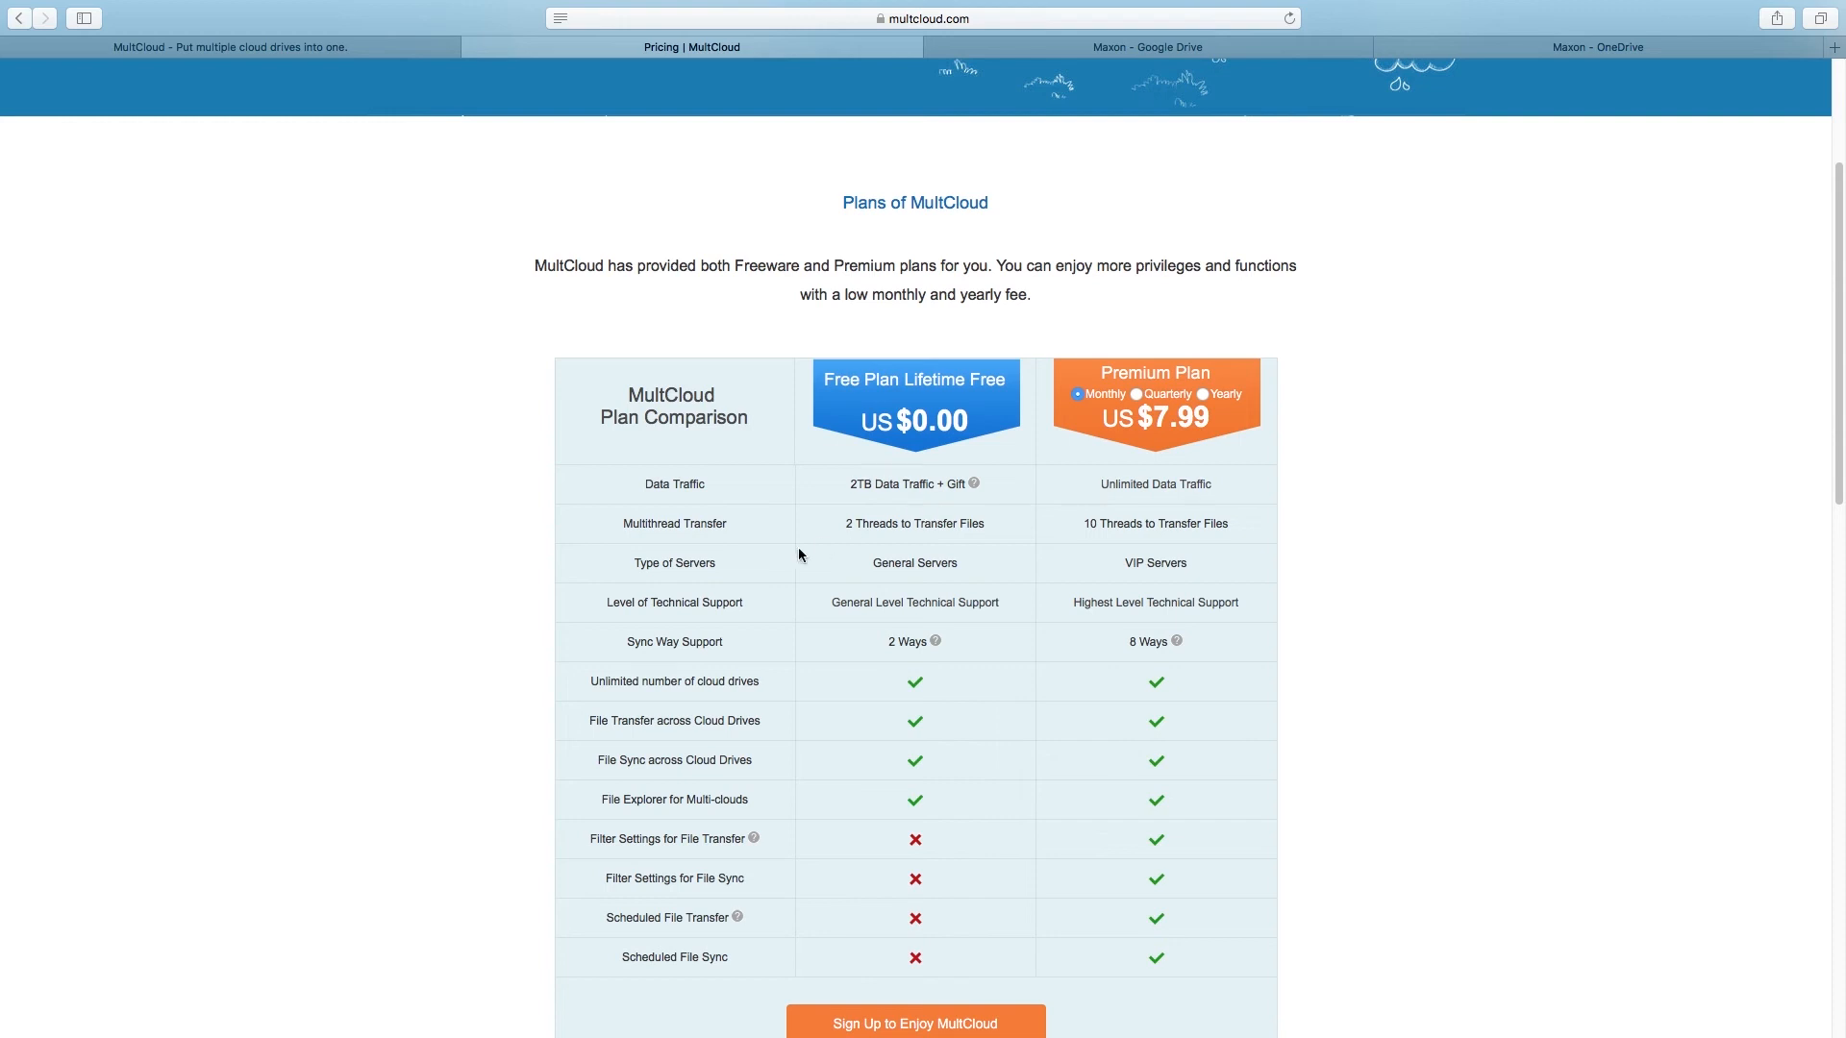
- Compare the Multithread Transfer allowances of the Free and Premium plans
drag(648, 524, 740, 524)
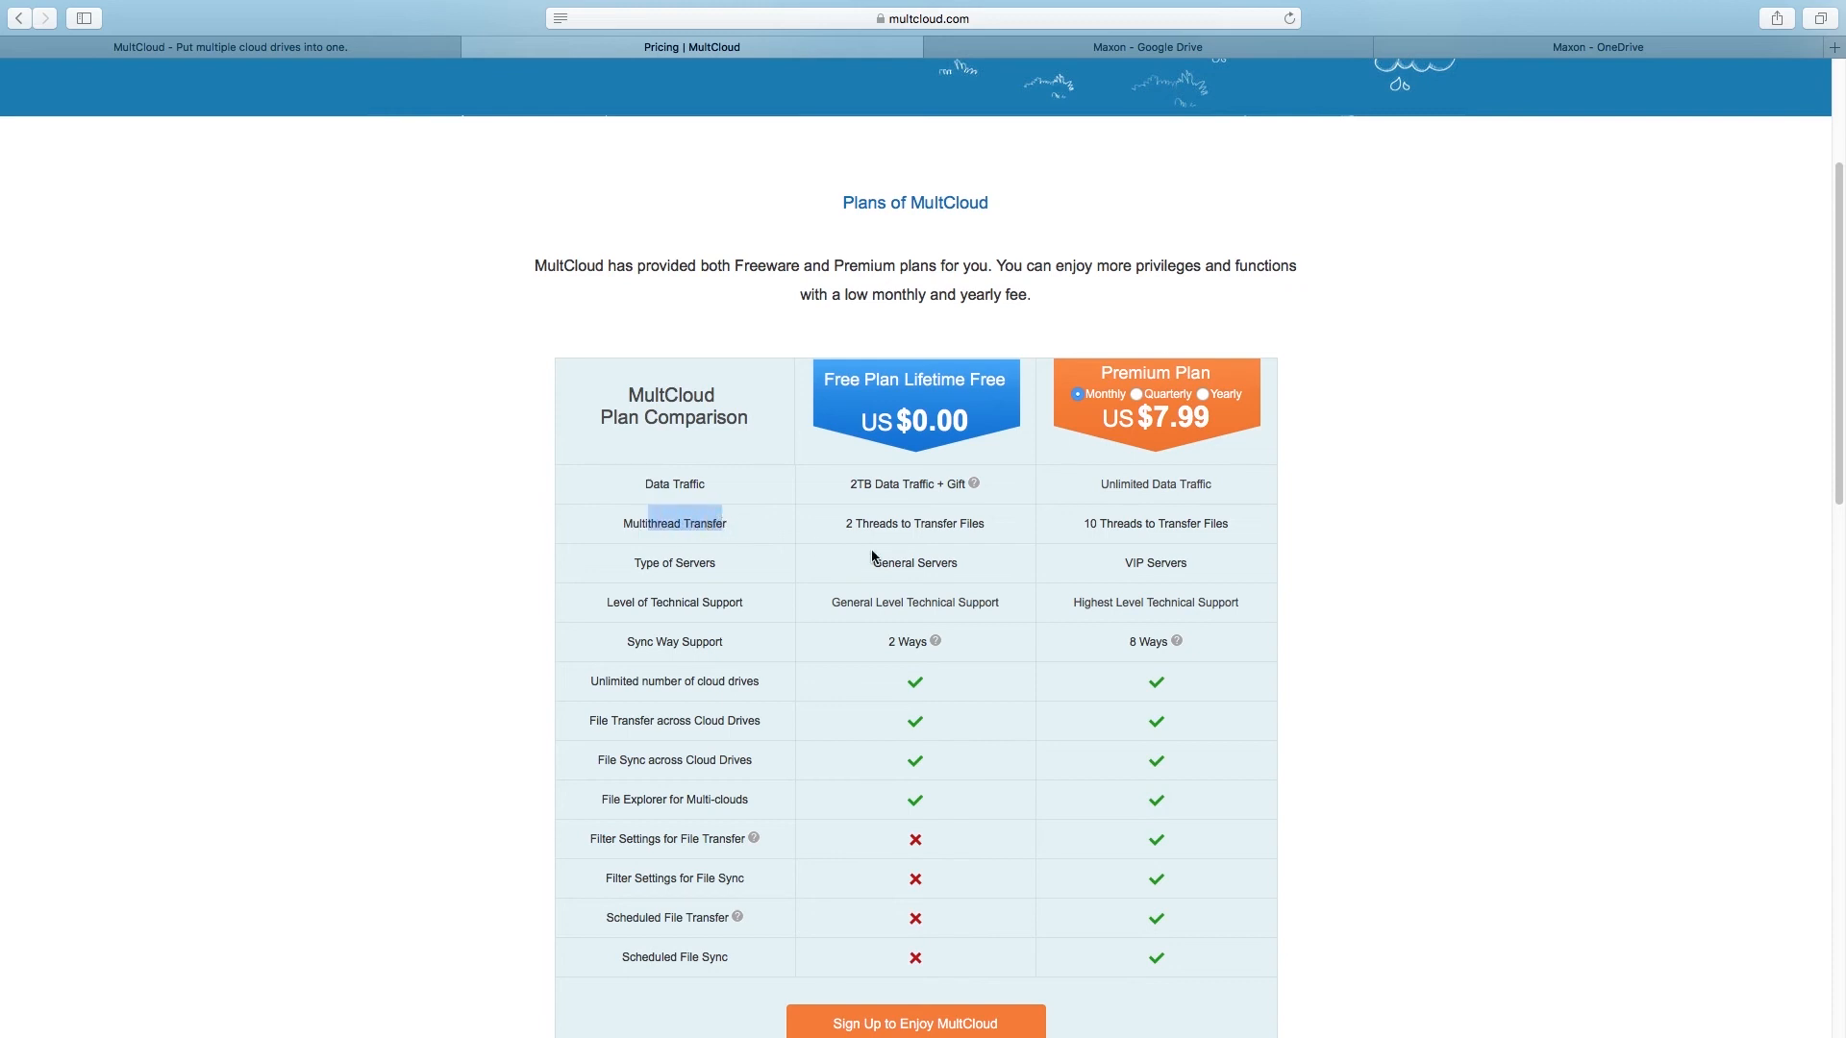
drag(878, 527, 971, 529)
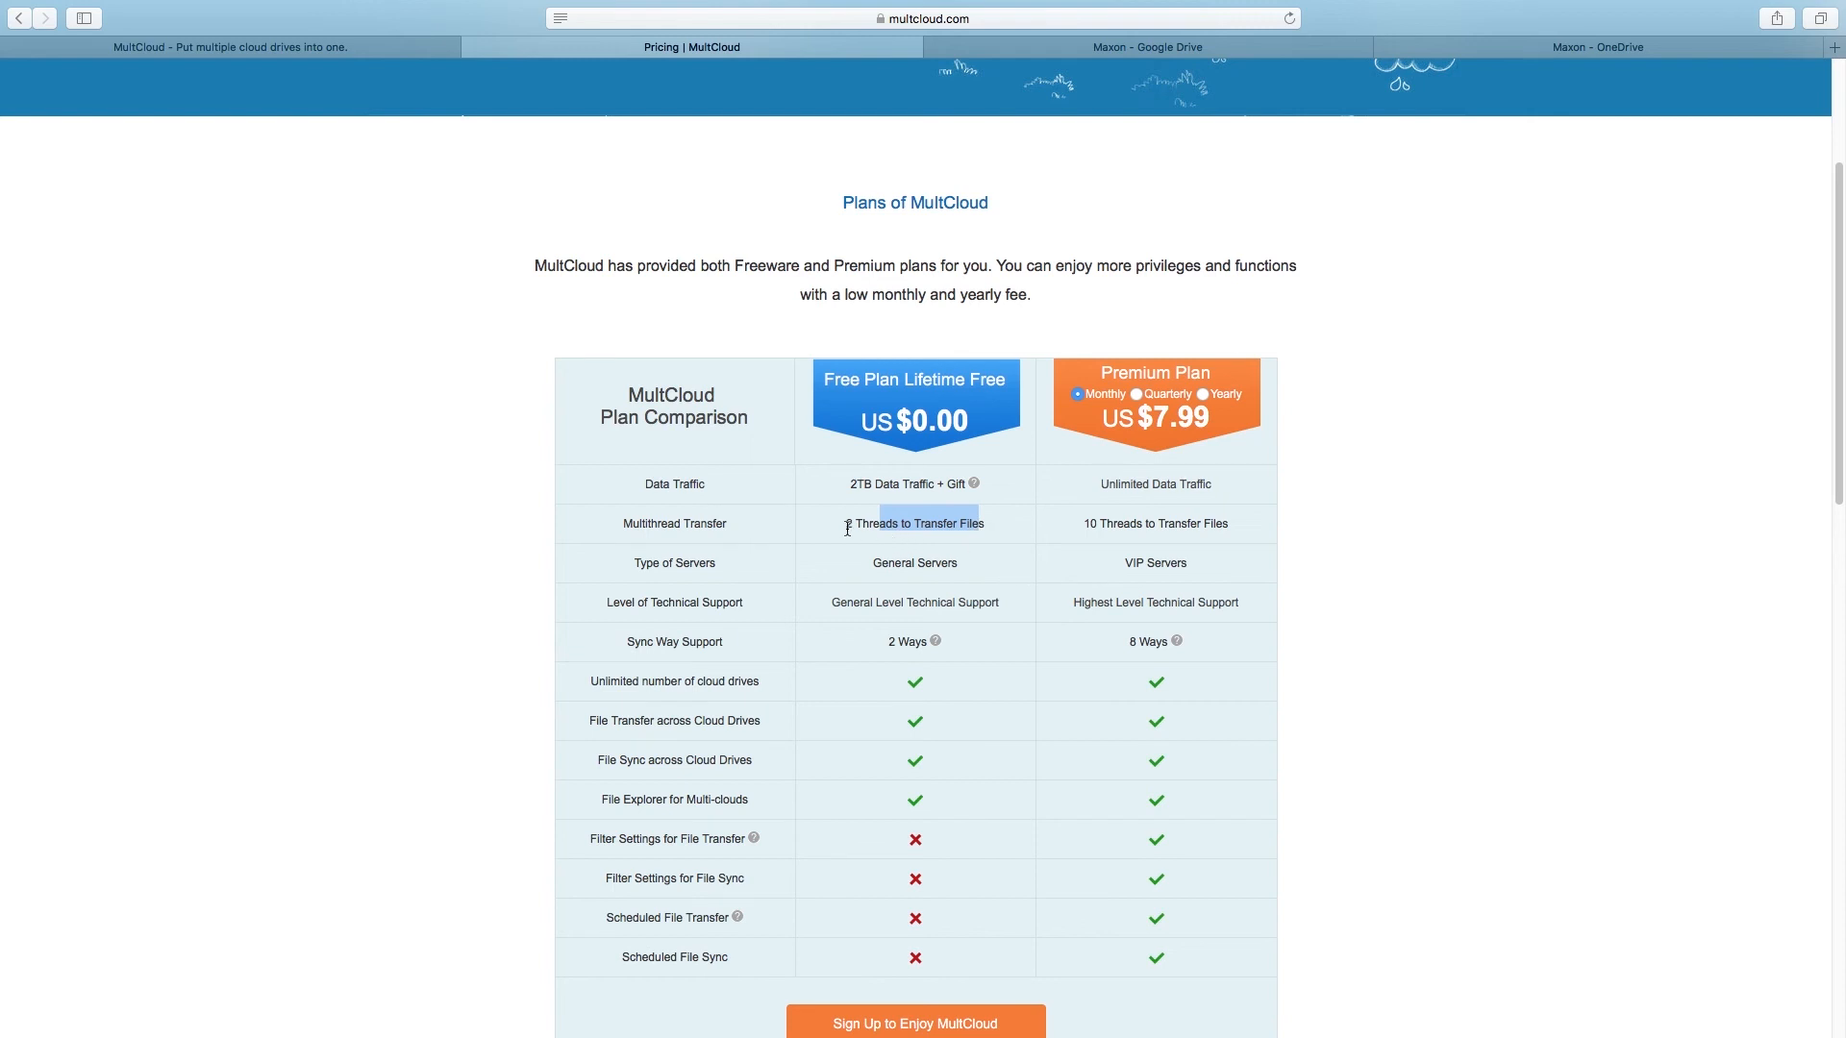
drag(846, 525, 991, 529)
drag(1088, 522, 1242, 528)
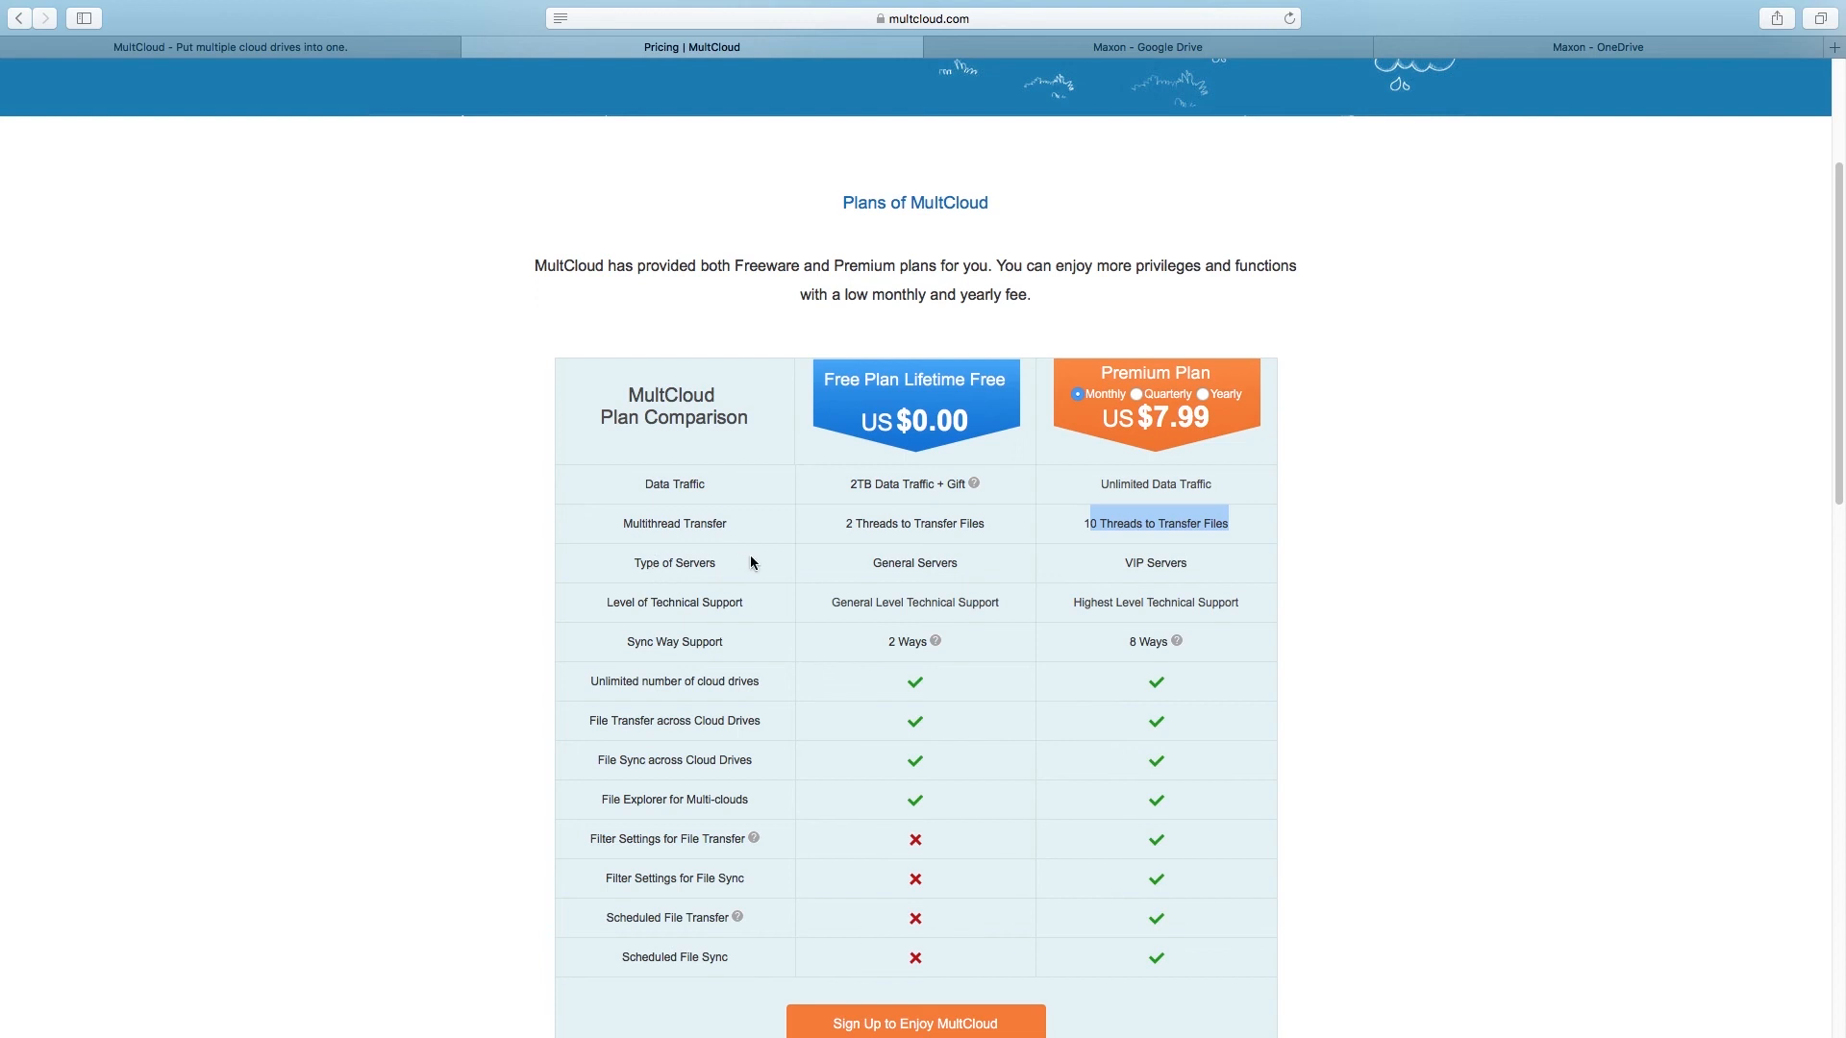
- Compare the types of servers offered by the Free and Premium plans, and recheck the Premium Plan's thread allowance
drag(883, 564, 968, 570)
drag(1141, 564, 1168, 562)
click(1194, 562)
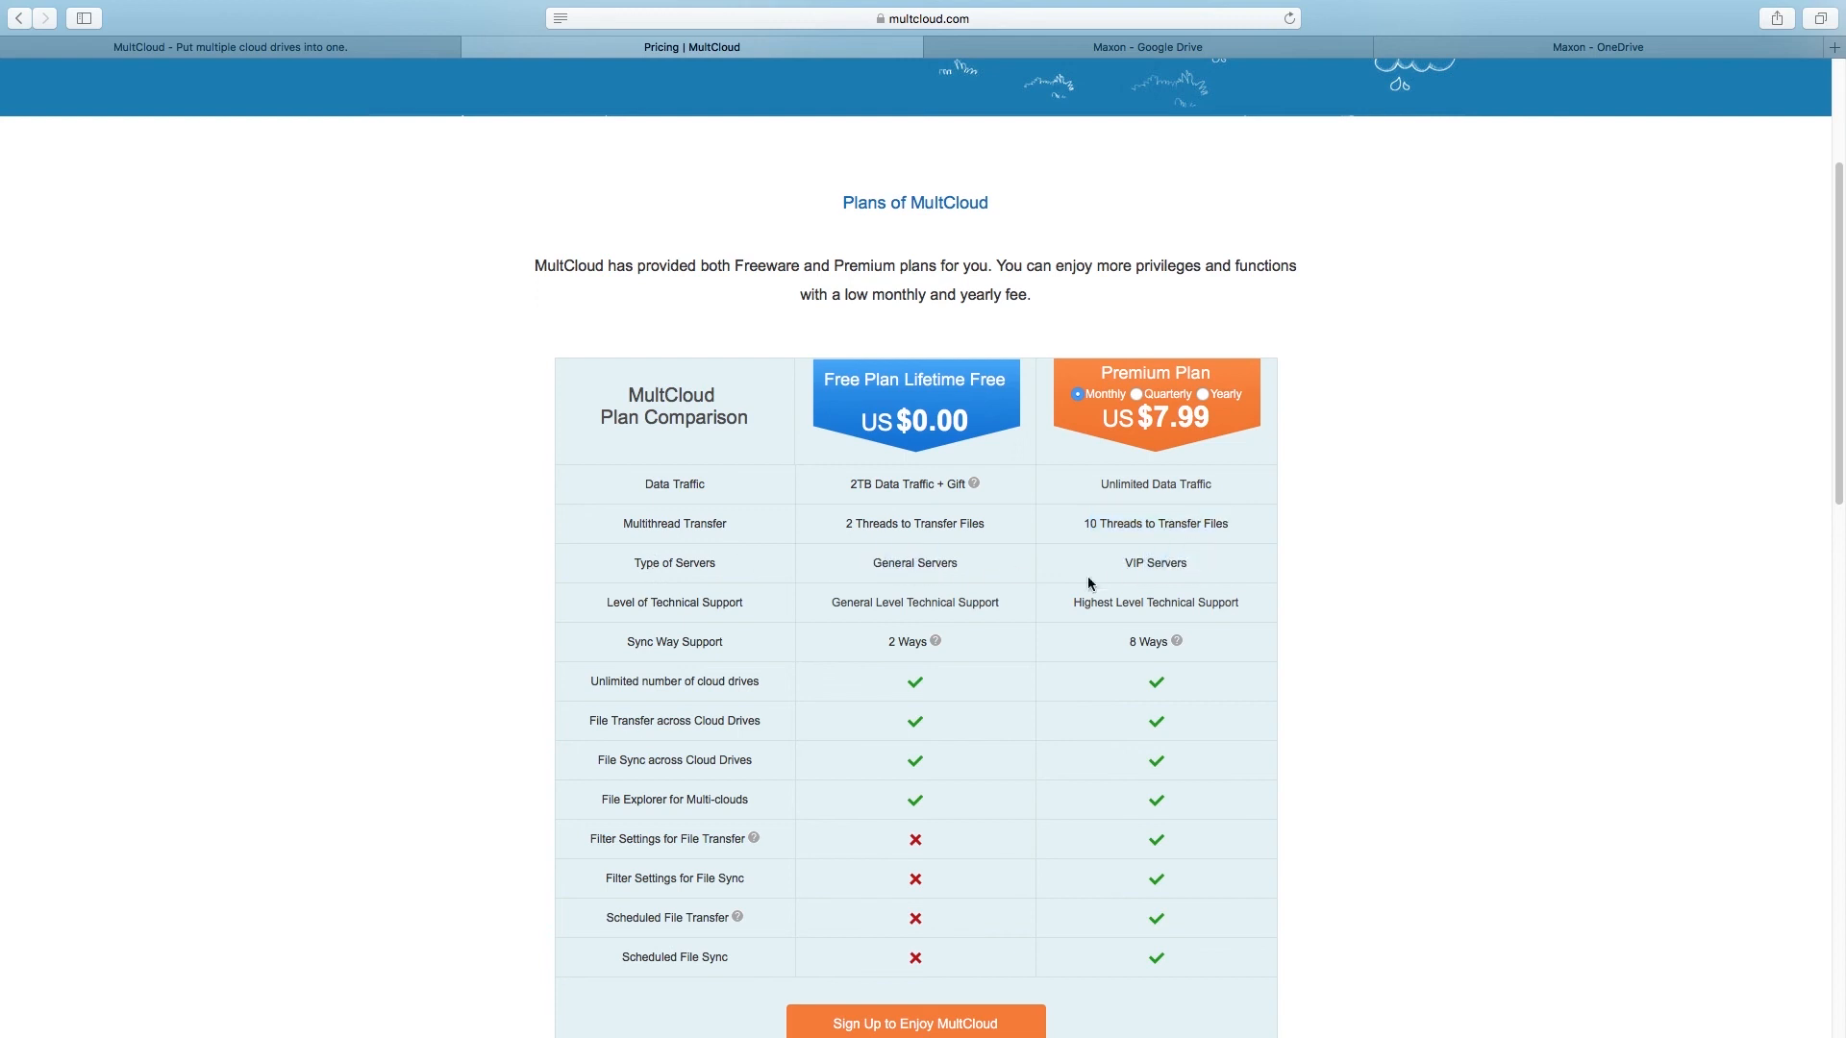
click(895, 564)
drag(896, 564, 935, 565)
click(1087, 574)
drag(877, 564, 961, 560)
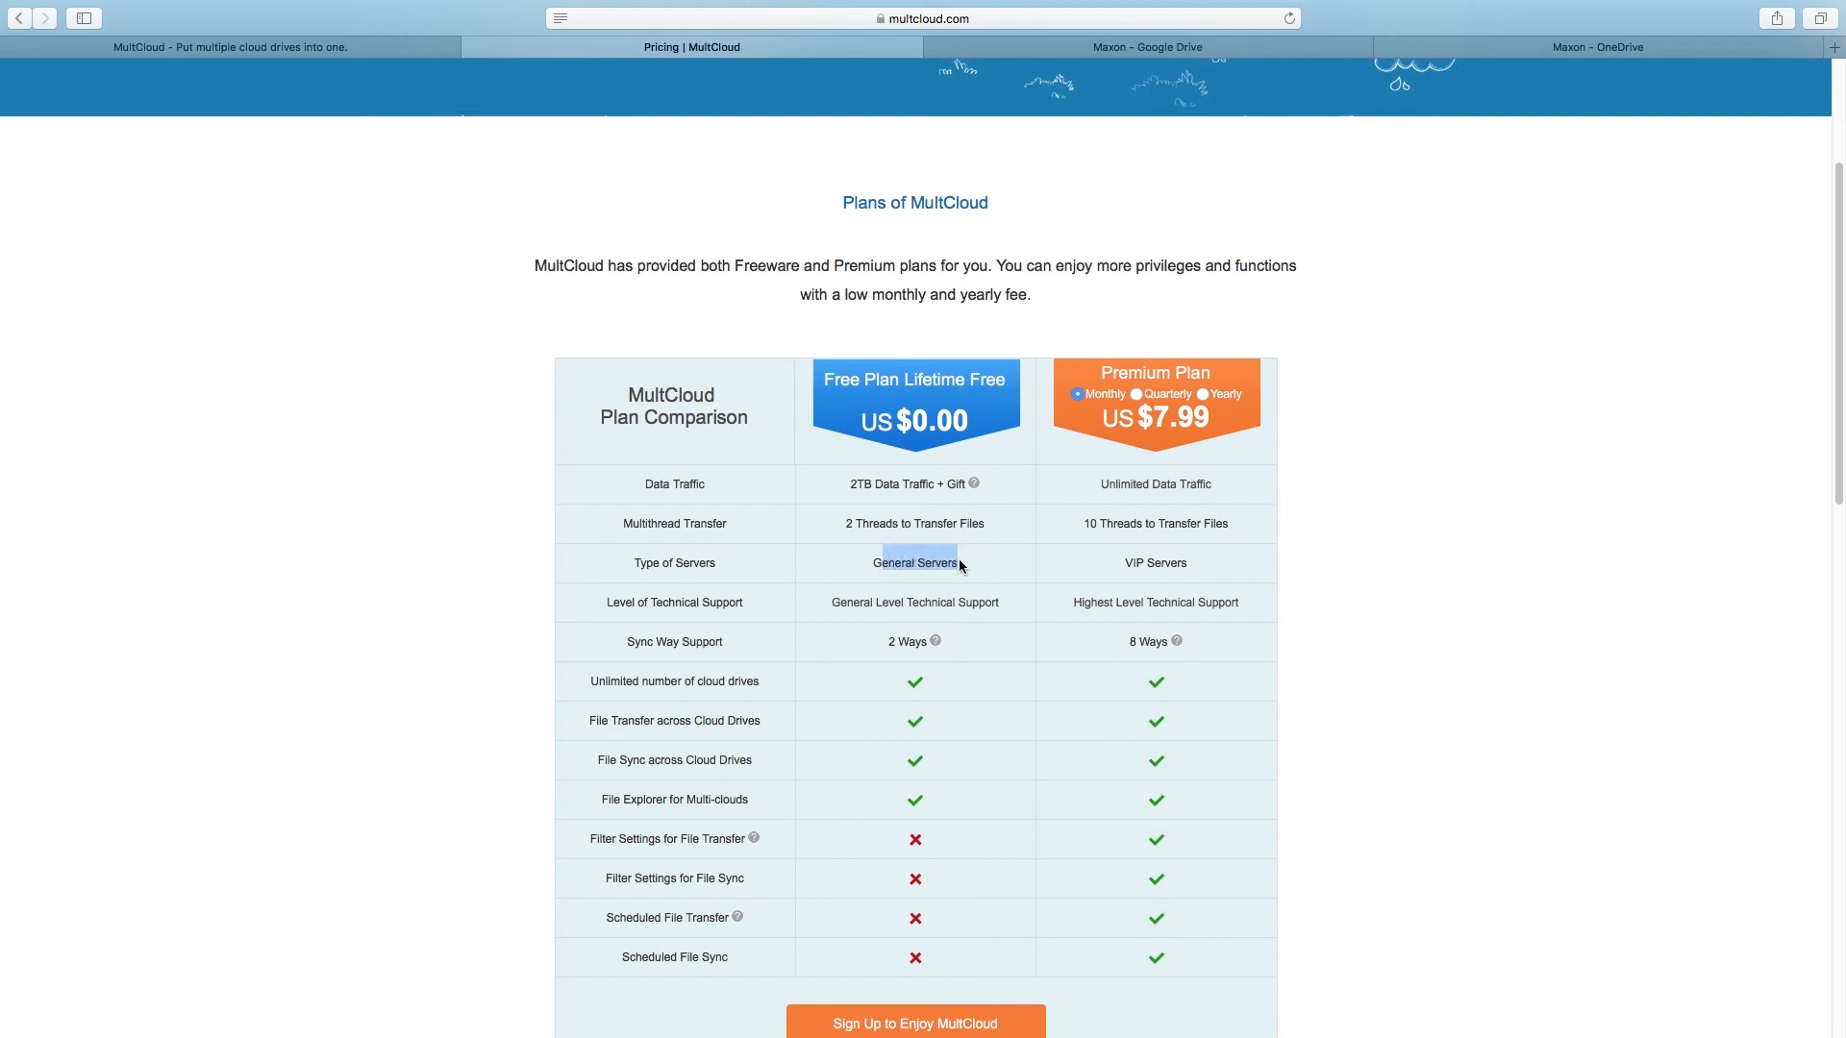
drag(1084, 521, 1231, 526)
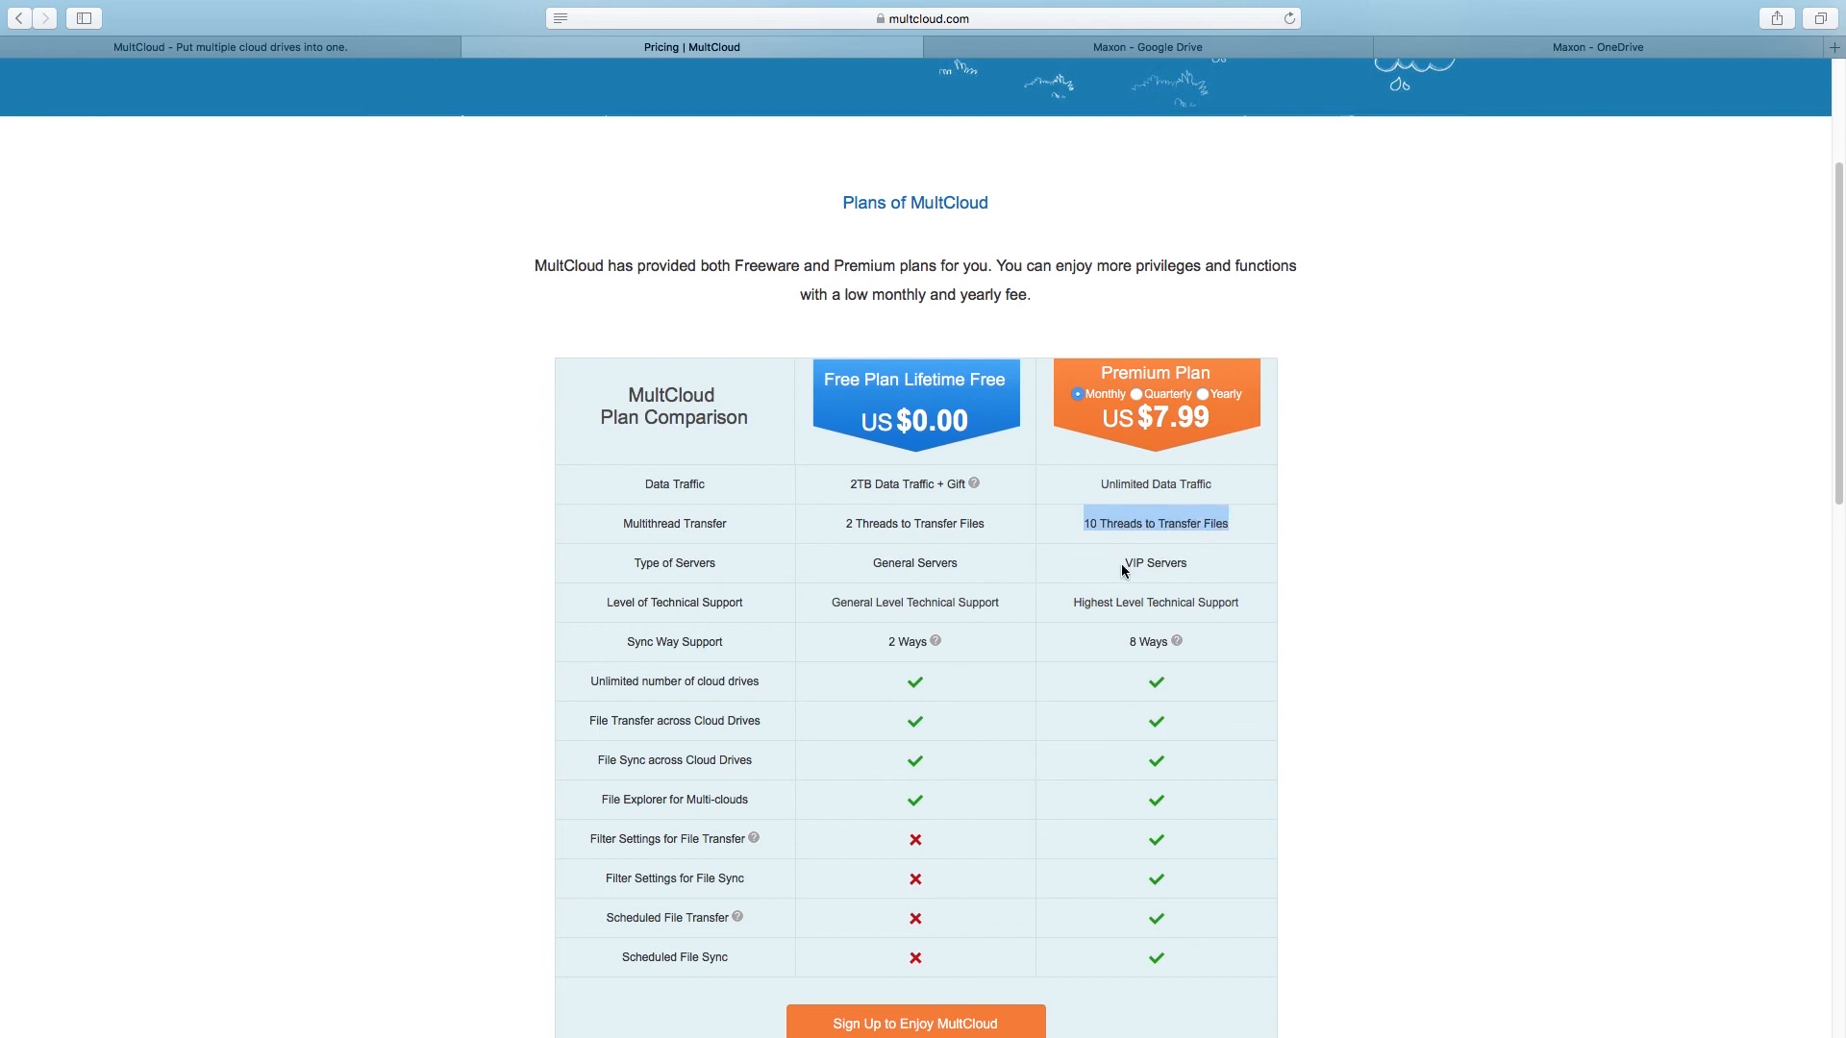
drag(1122, 563, 1198, 563)
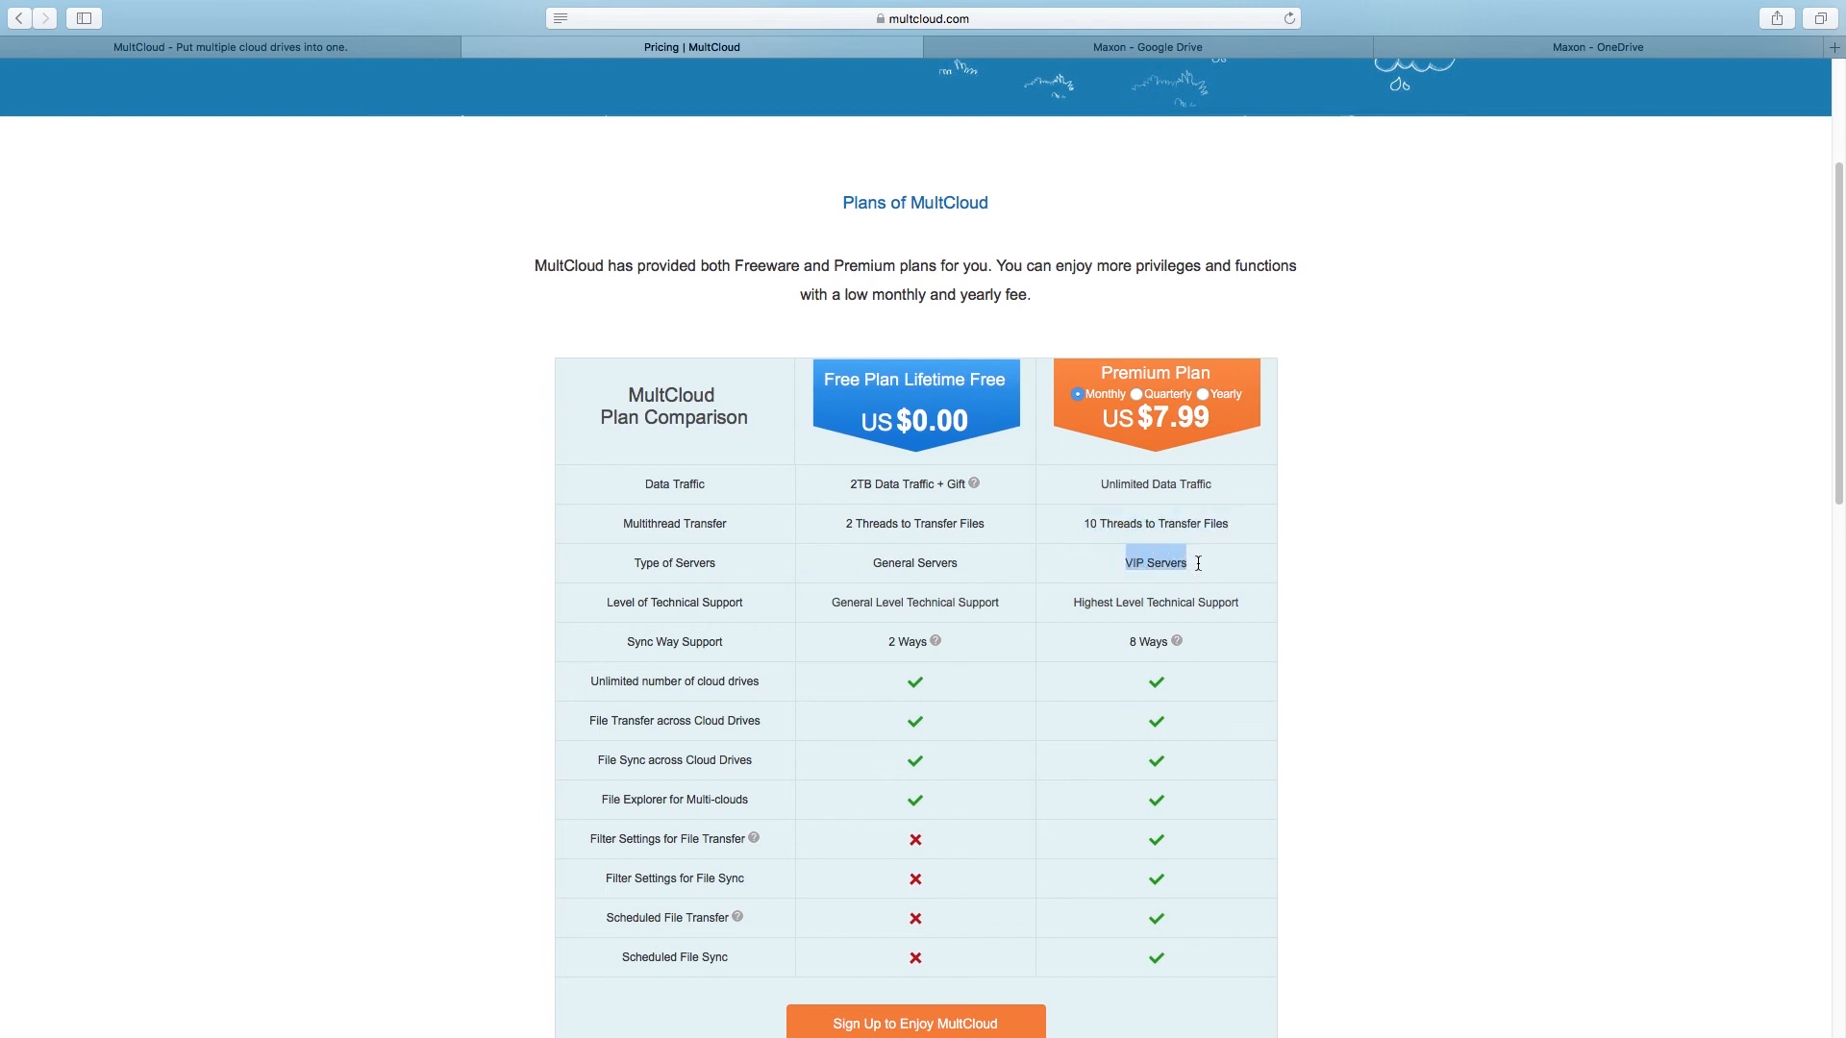
click(1208, 569)
- View the Premium Plan's yearly and quarterly prices, and set the billing period back to Monthly
click(1203, 394)
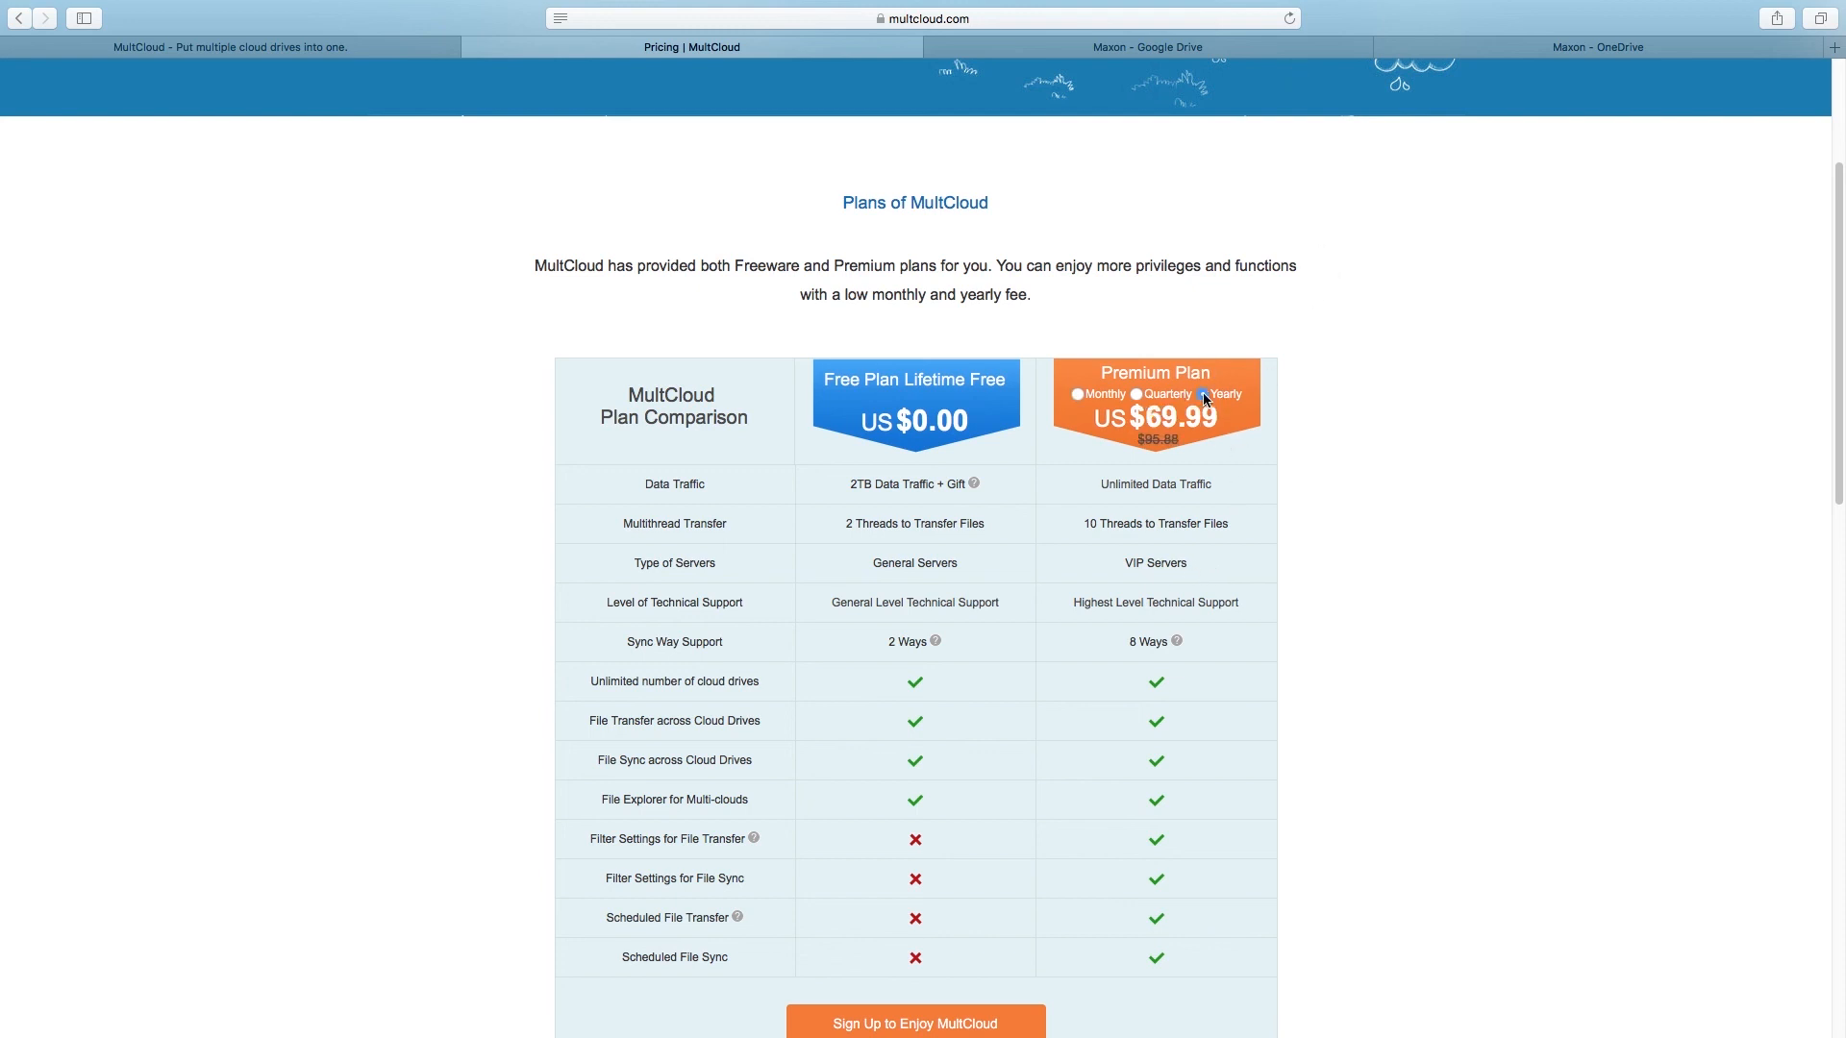
click(1137, 395)
click(1079, 395)
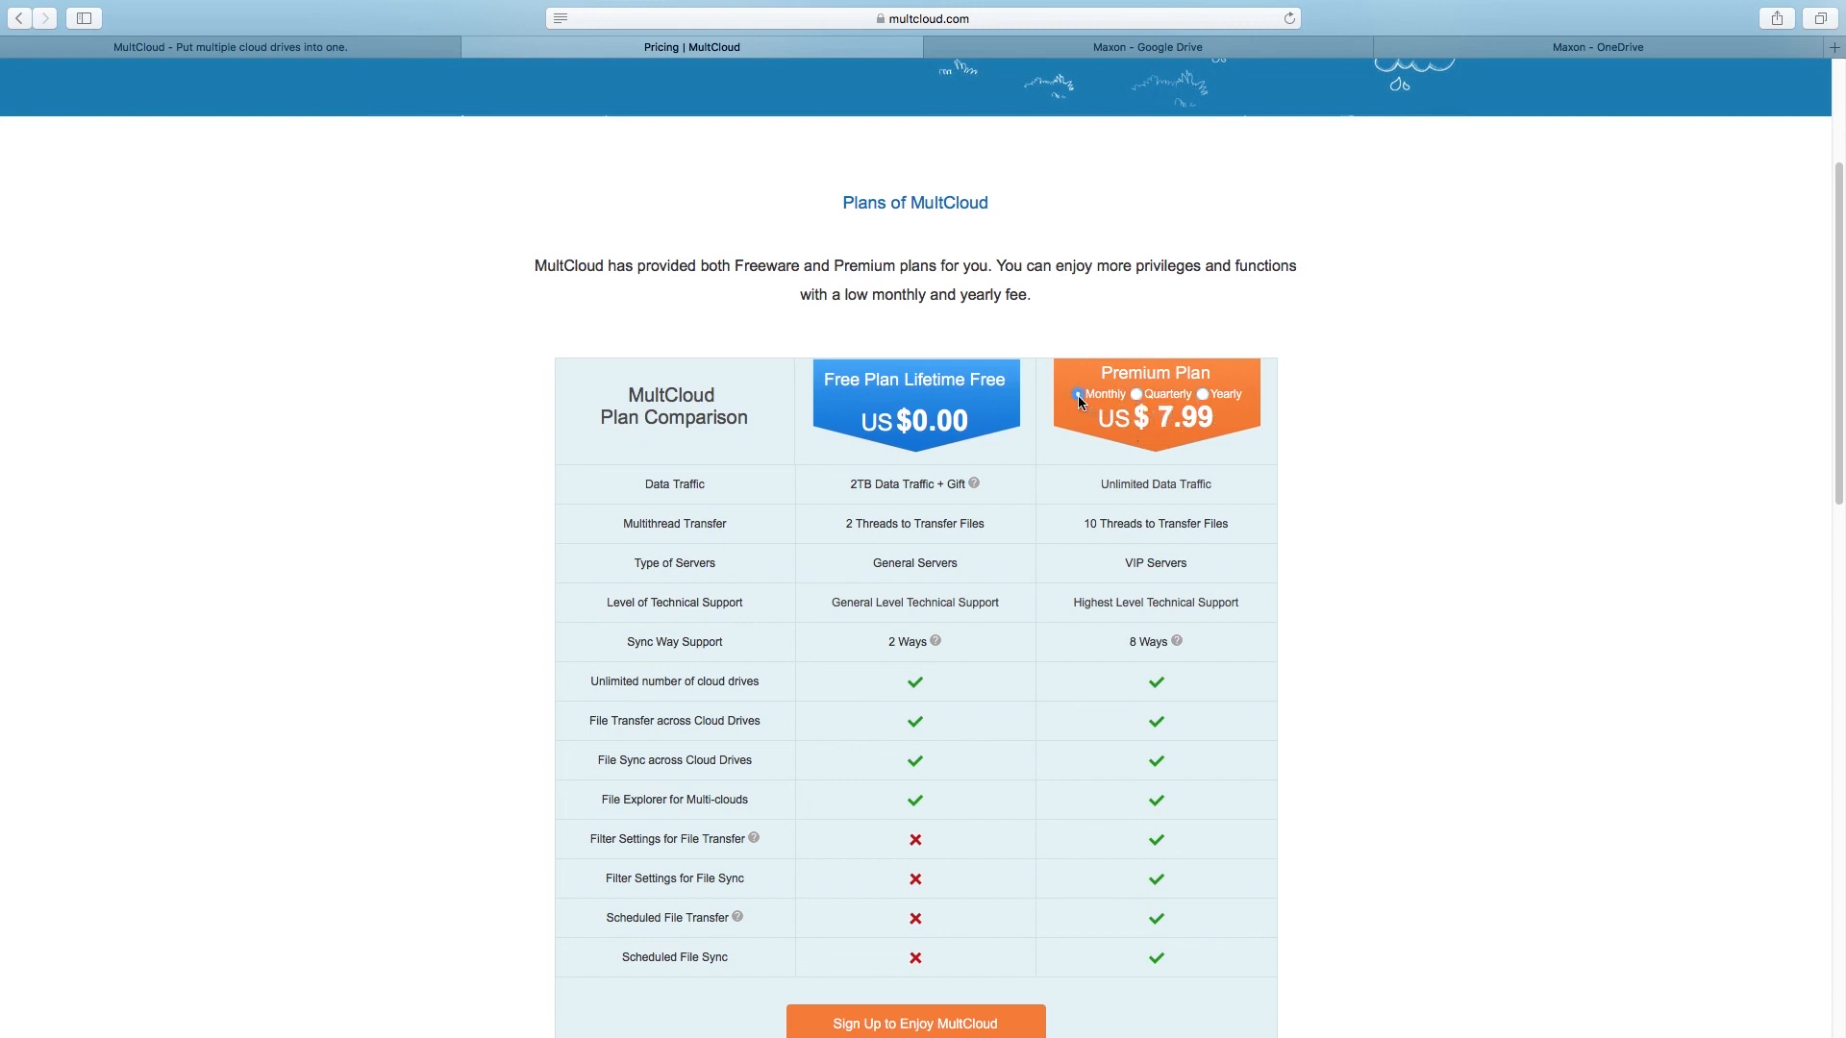